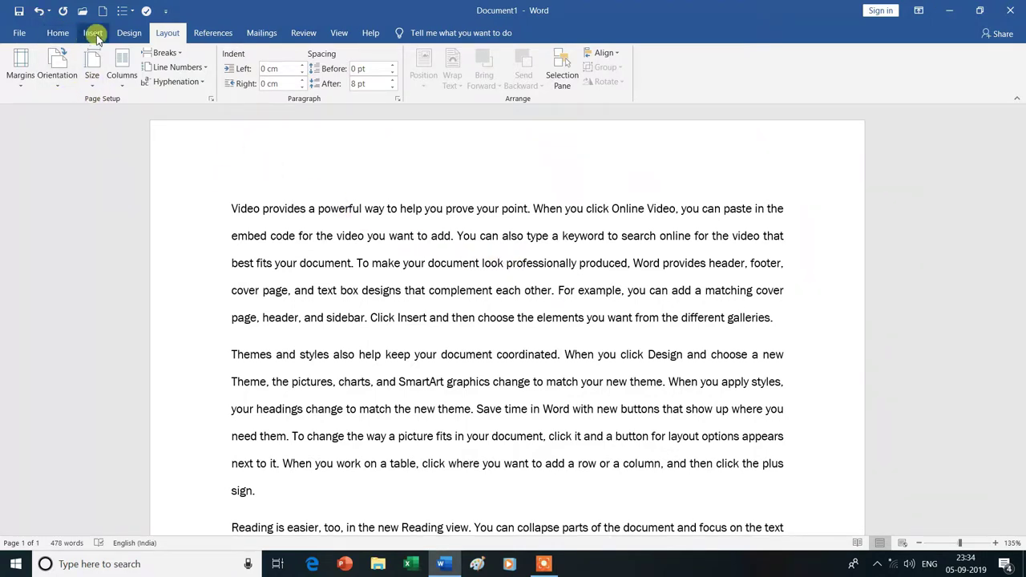
- Draw a block arc shape over the first paragraph
click(96, 35)
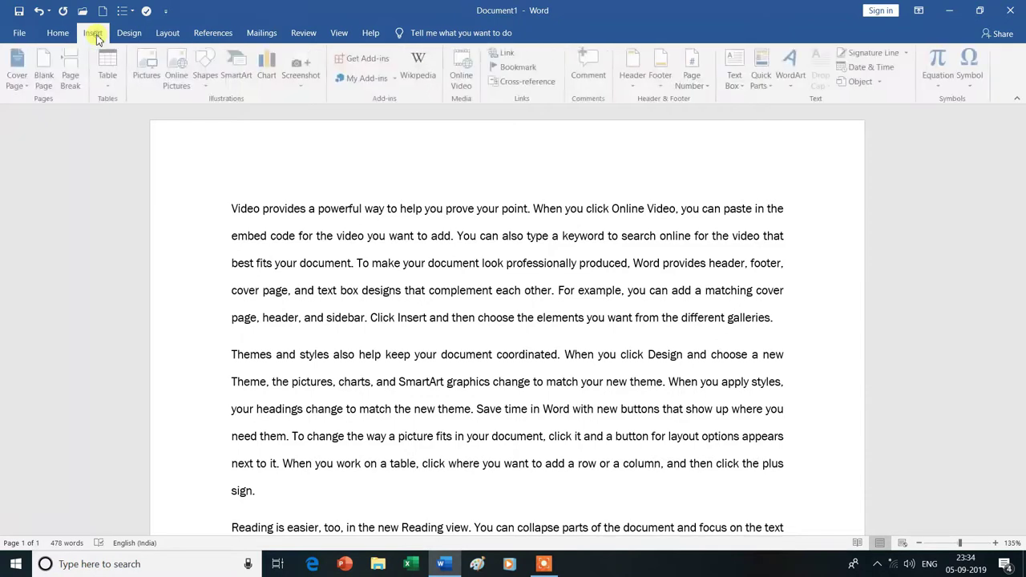
click(207, 80)
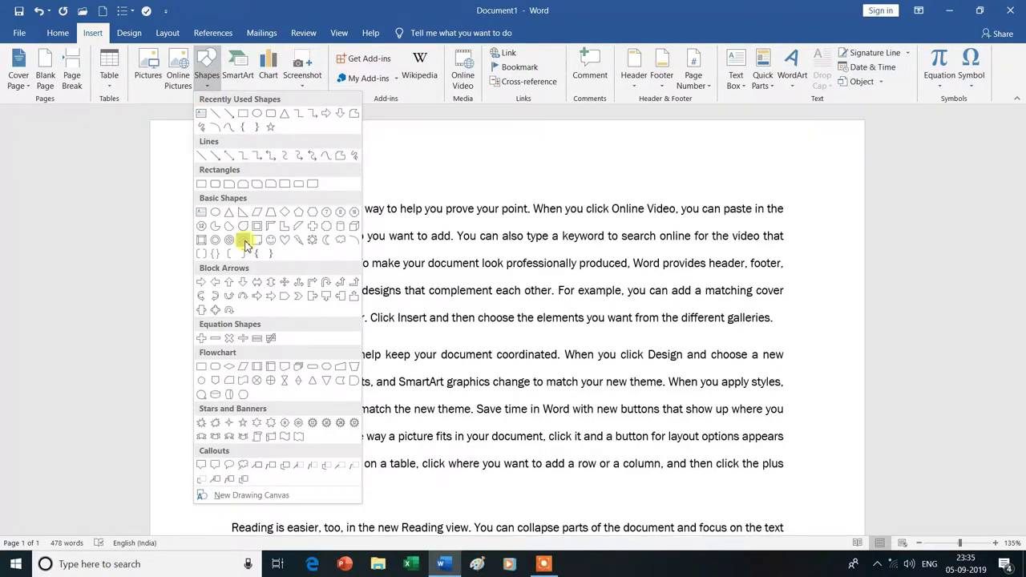
click(245, 241)
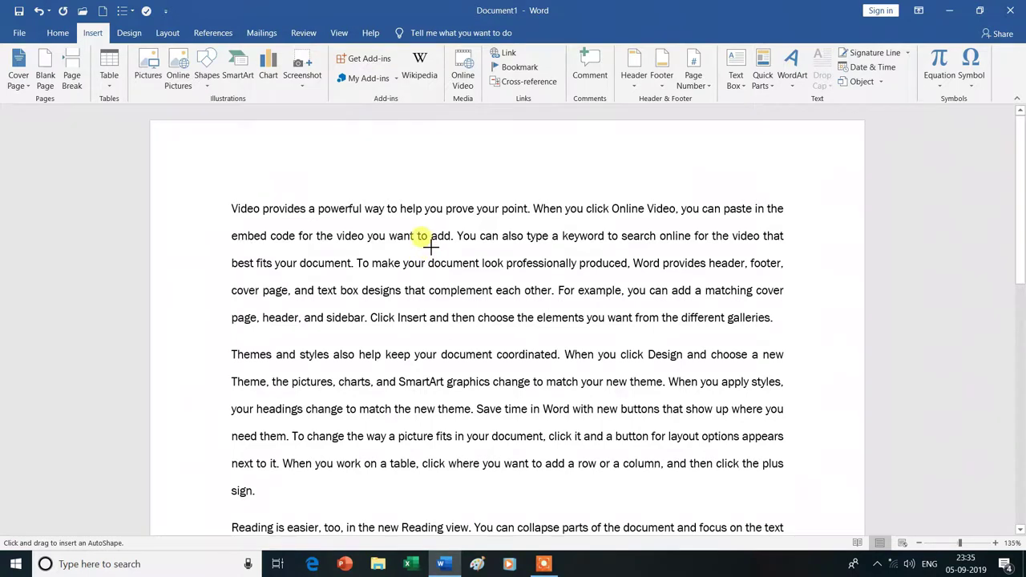
drag(432, 246, 574, 351)
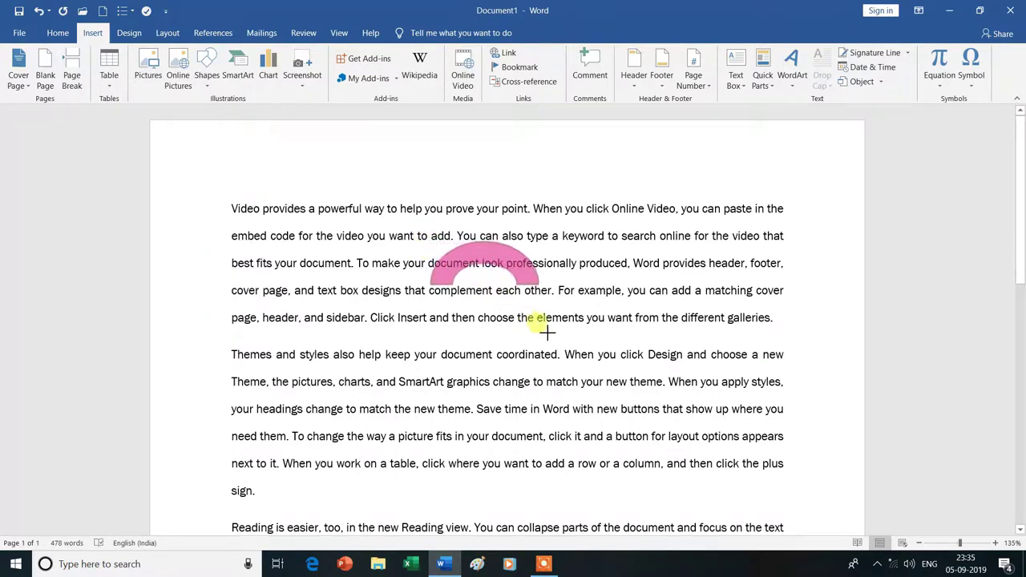
drag(573, 350, 577, 362)
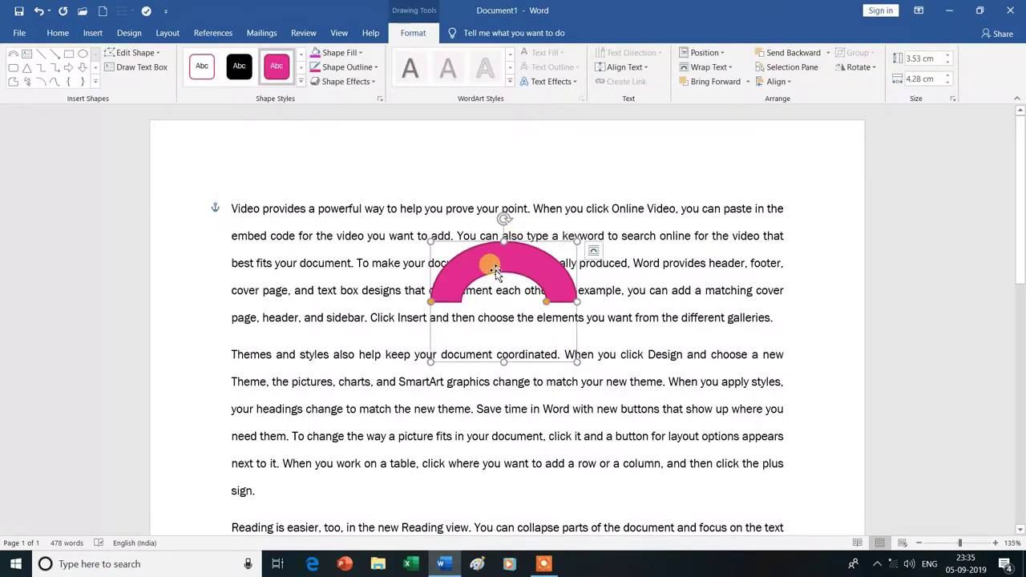
- Make the block arc outline-only with no pink fill
click(170, 37)
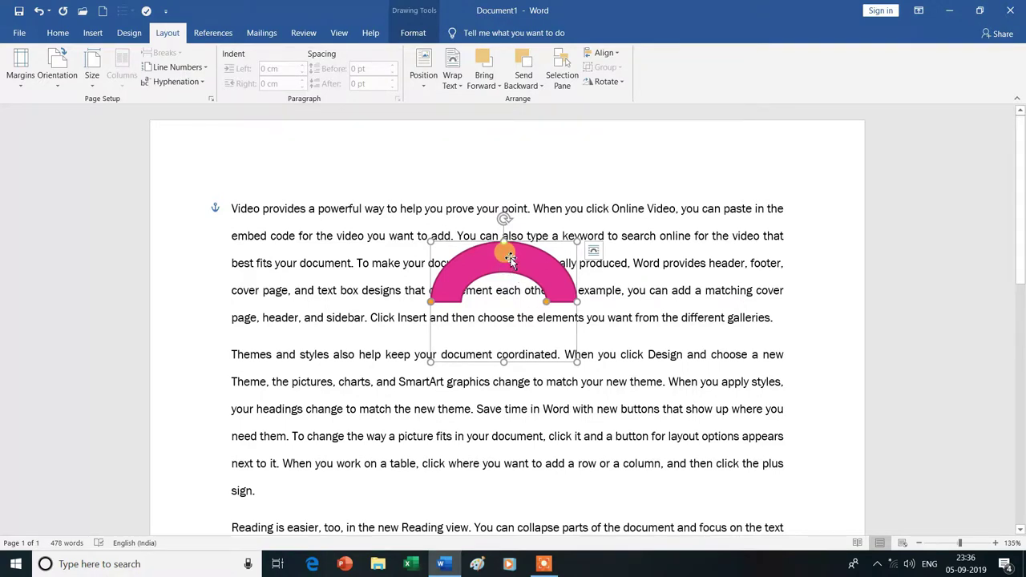
double_click(510, 257)
click(201, 65)
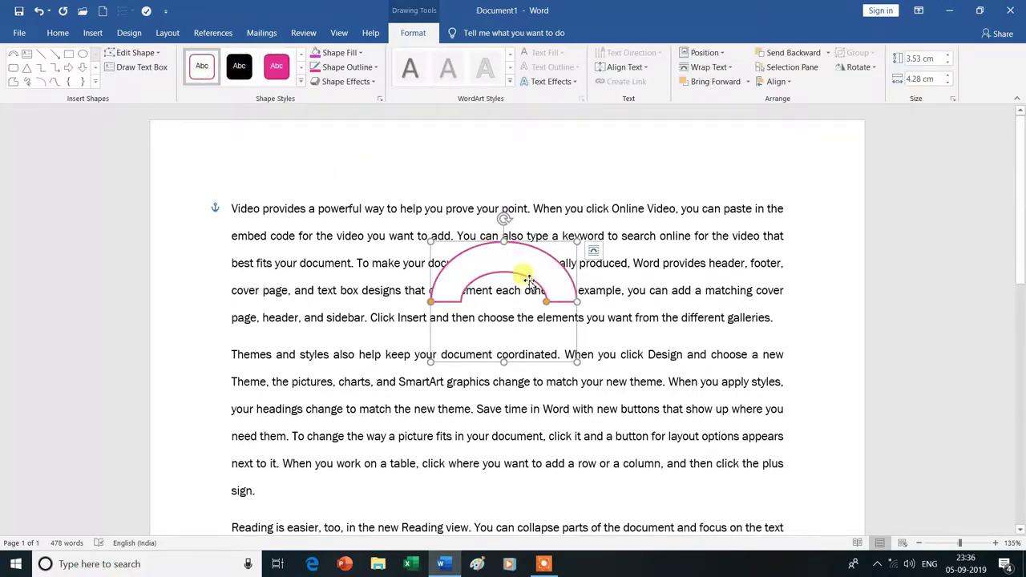
click(639, 270)
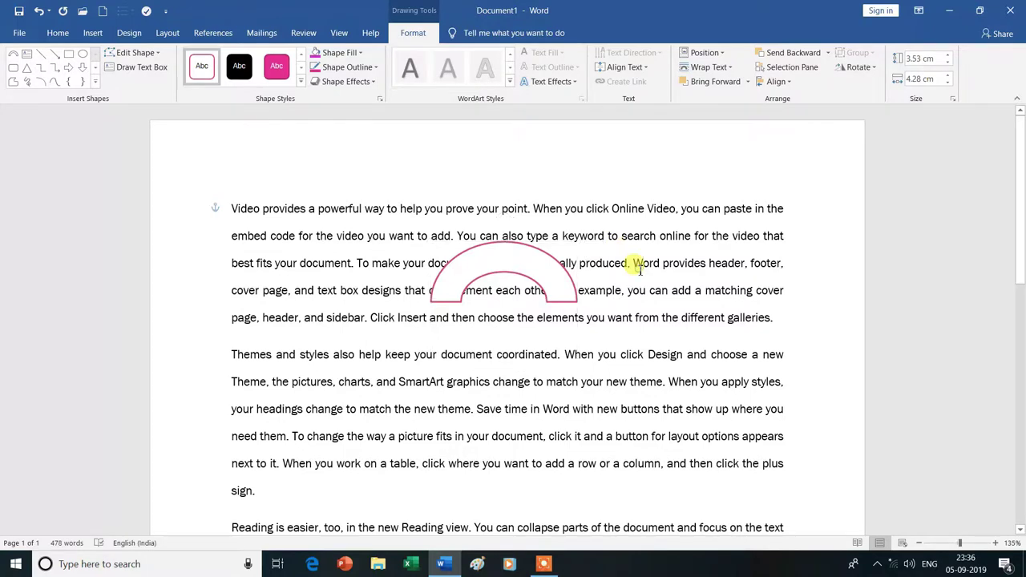
click(513, 263)
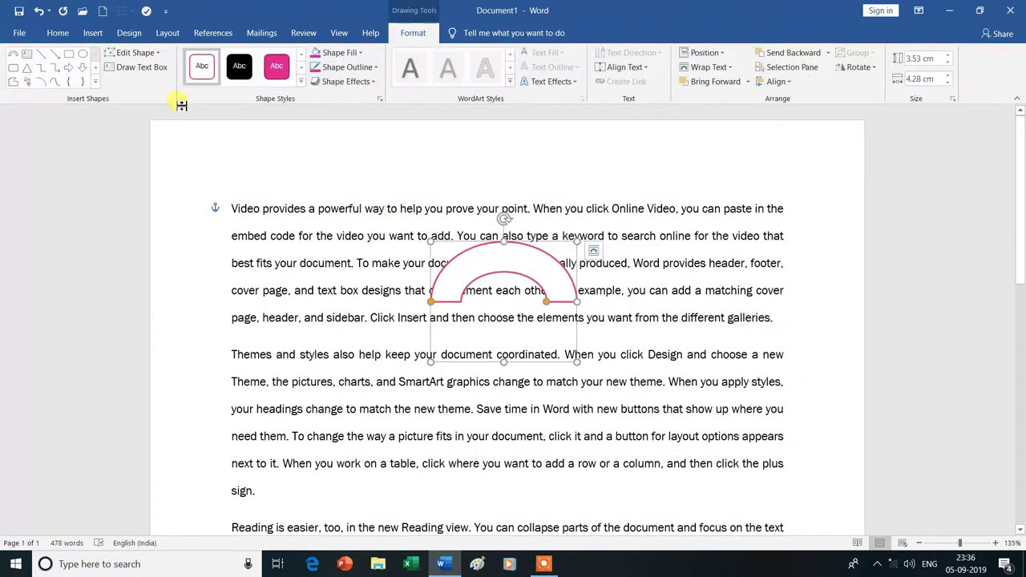
- Try the arc's preset positions: in line, top left, top centre, top right, middle left
click(166, 38)
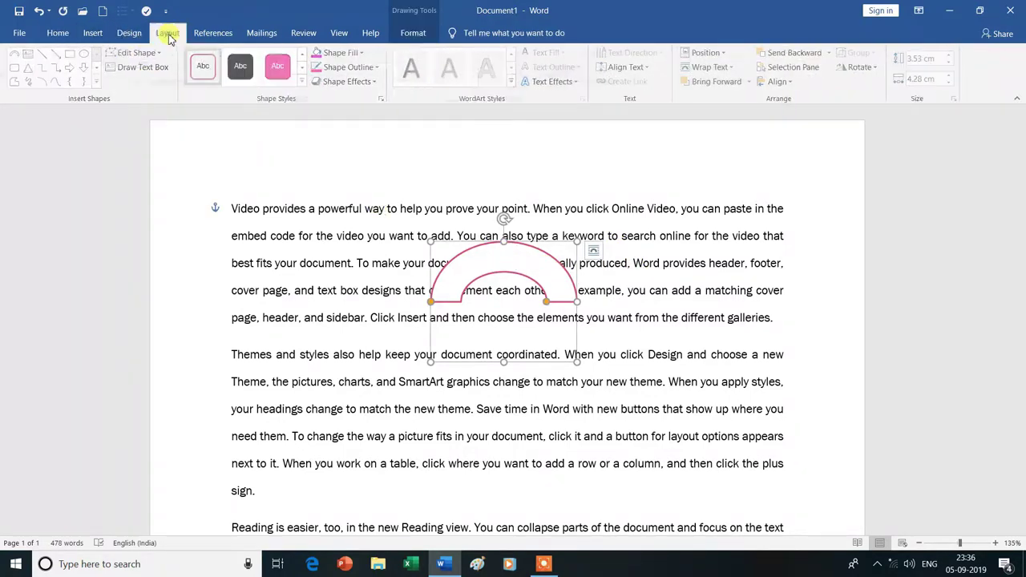
click(427, 93)
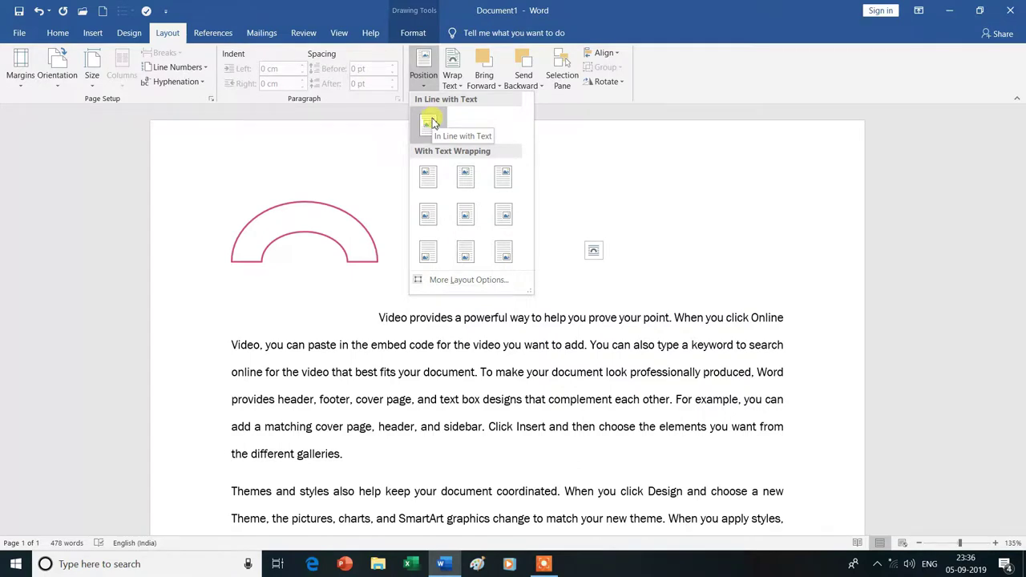
click(430, 122)
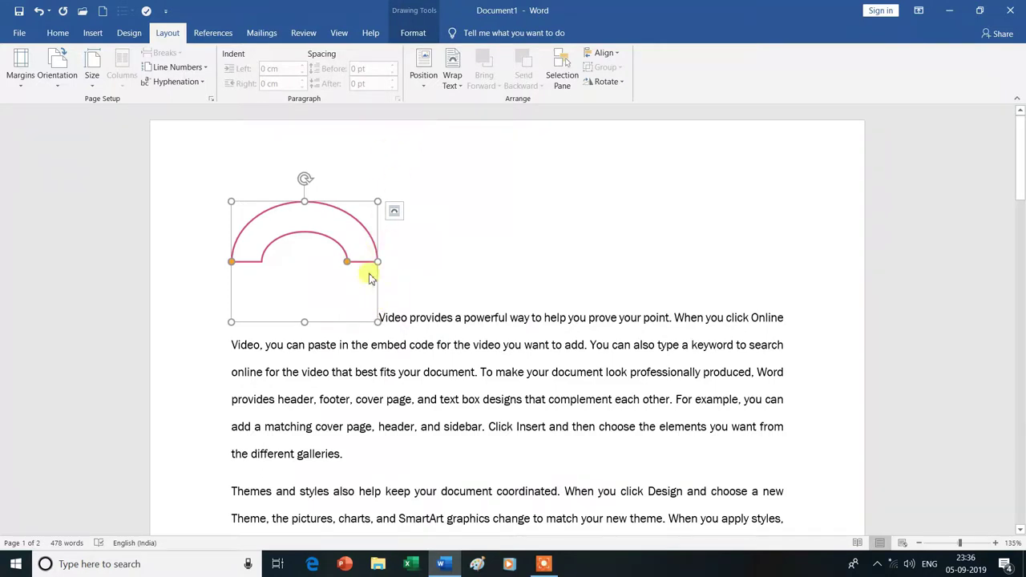
click(423, 88)
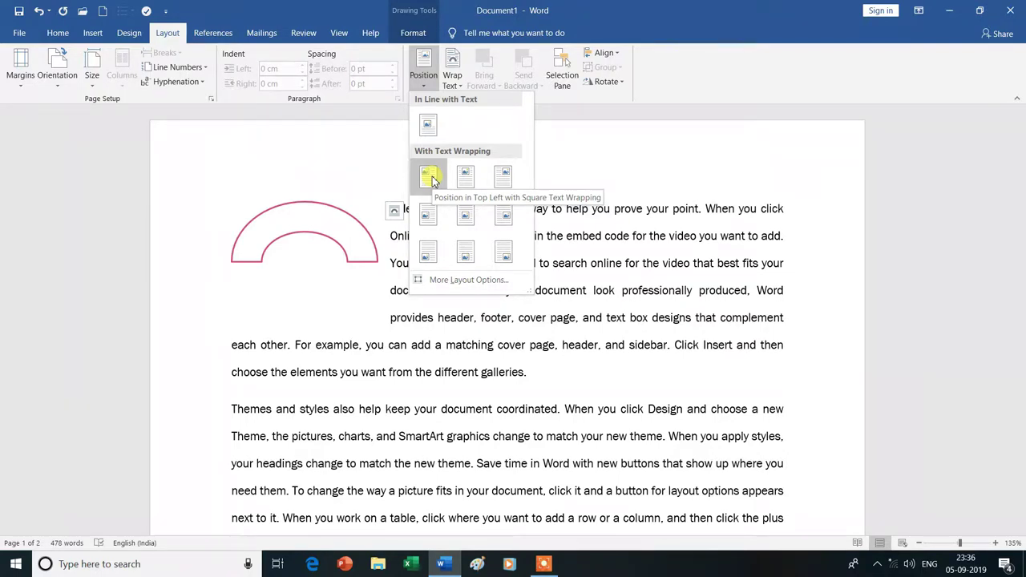
click(431, 178)
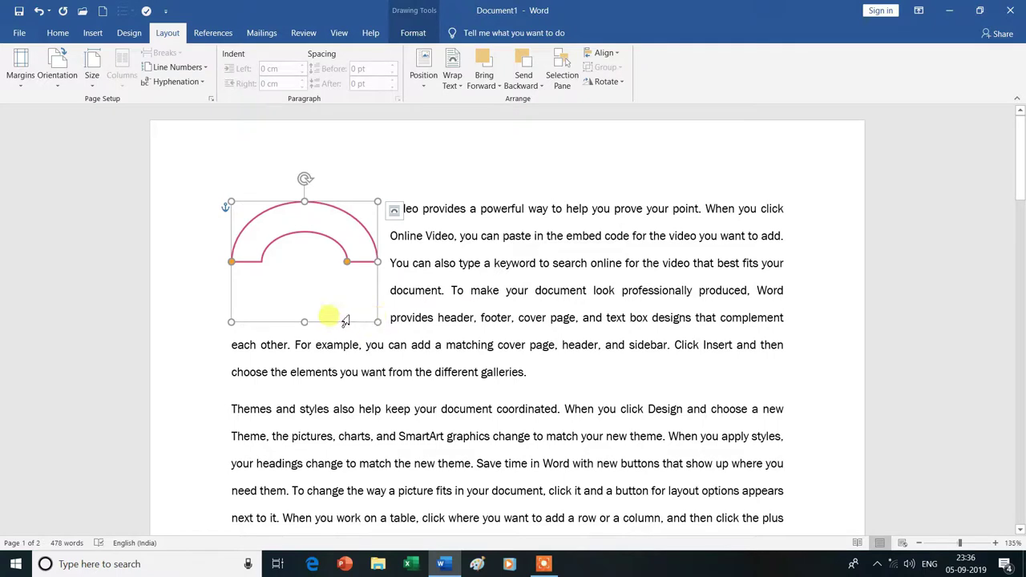
click(423, 70)
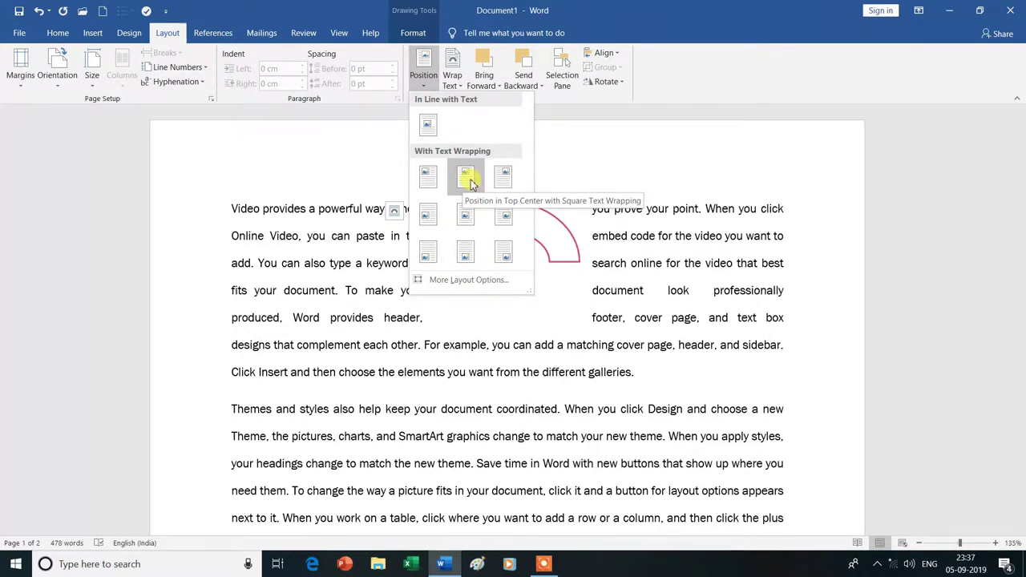
click(469, 183)
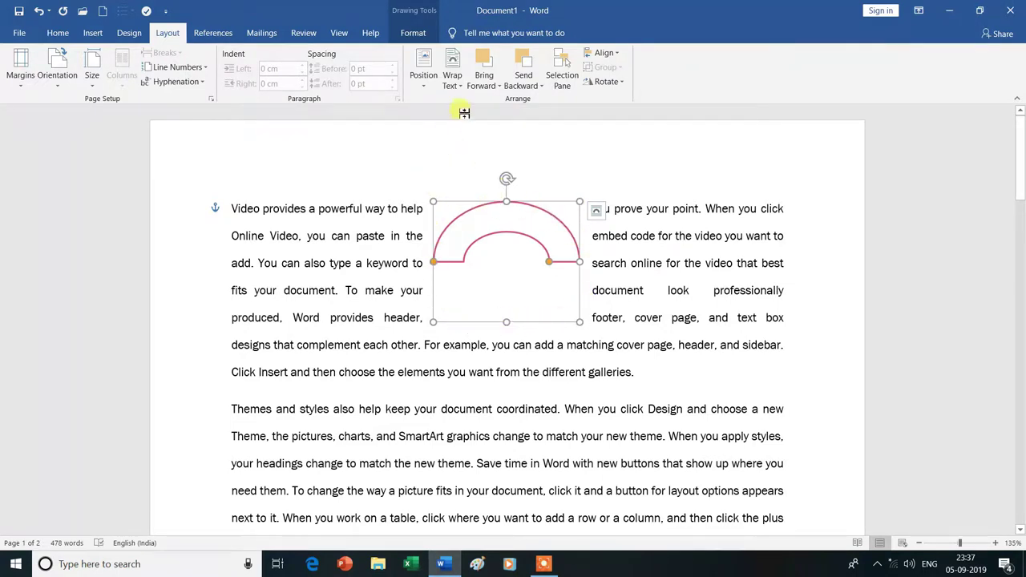
click(425, 85)
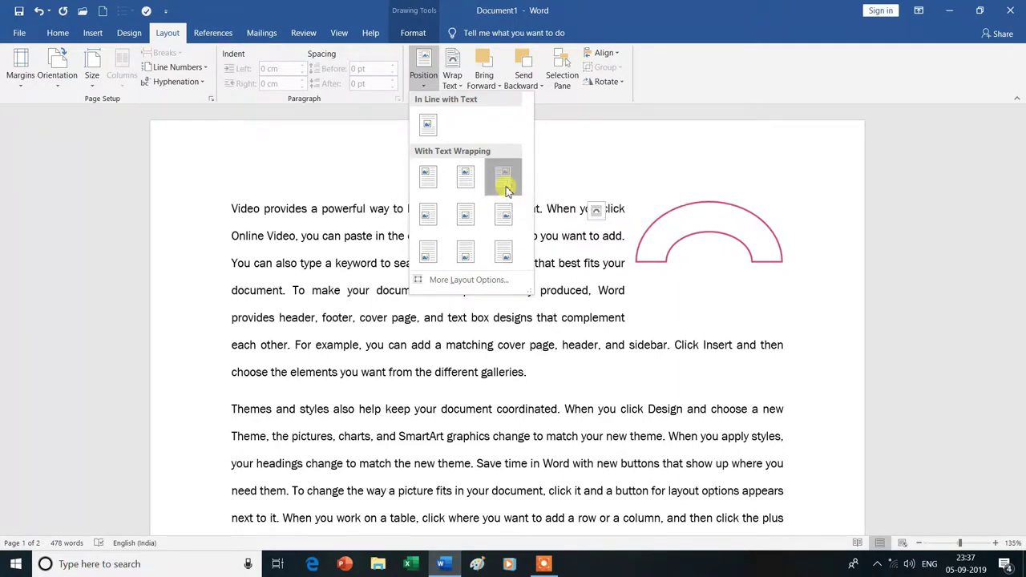
click(505, 190)
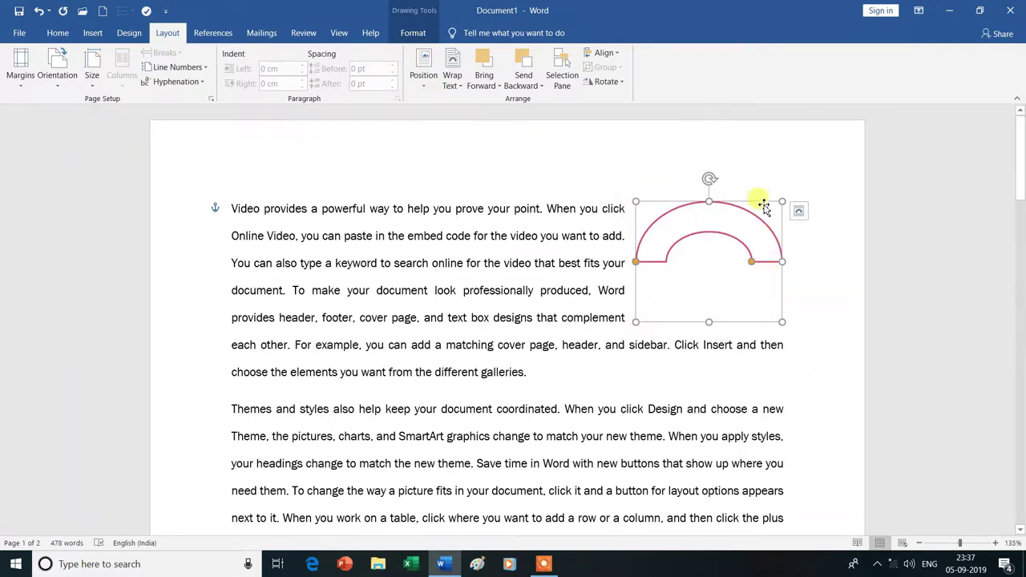
click(425, 90)
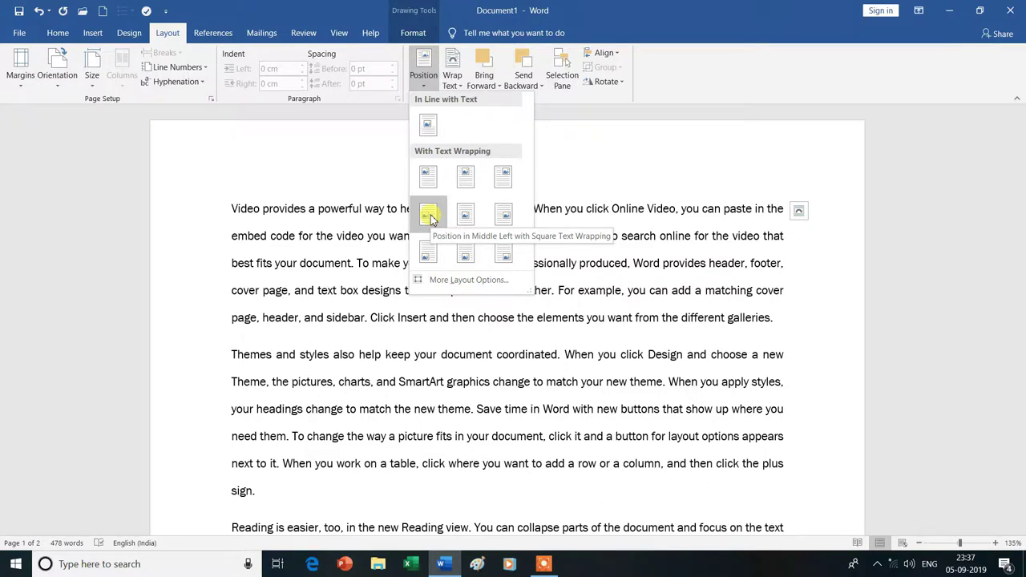
click(430, 215)
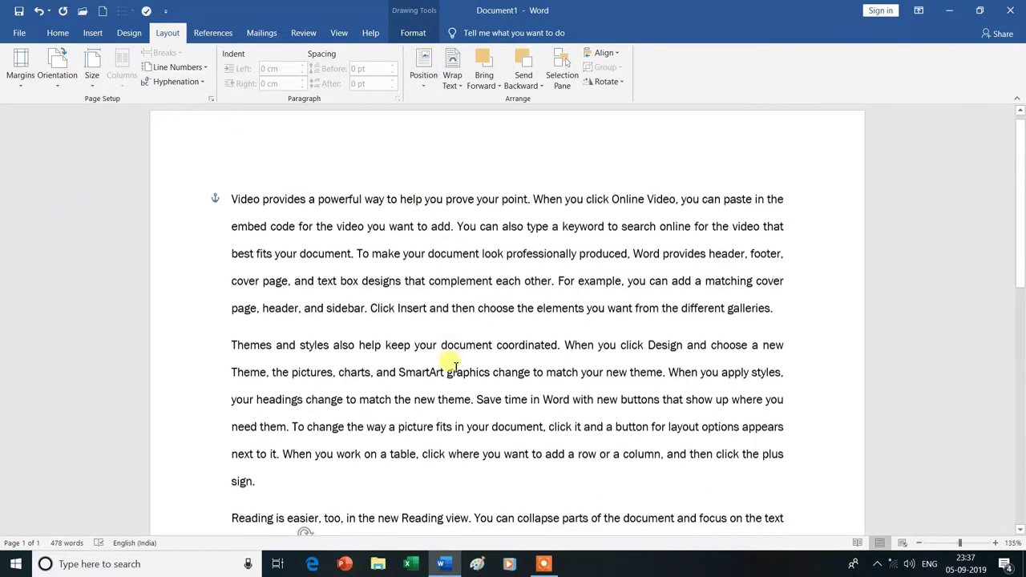
- Try the middle centre, middle right and bottom left positions, then return the arc to top centre
scroll(455, 366, down, 3)
scroll(454, 366, down, 3)
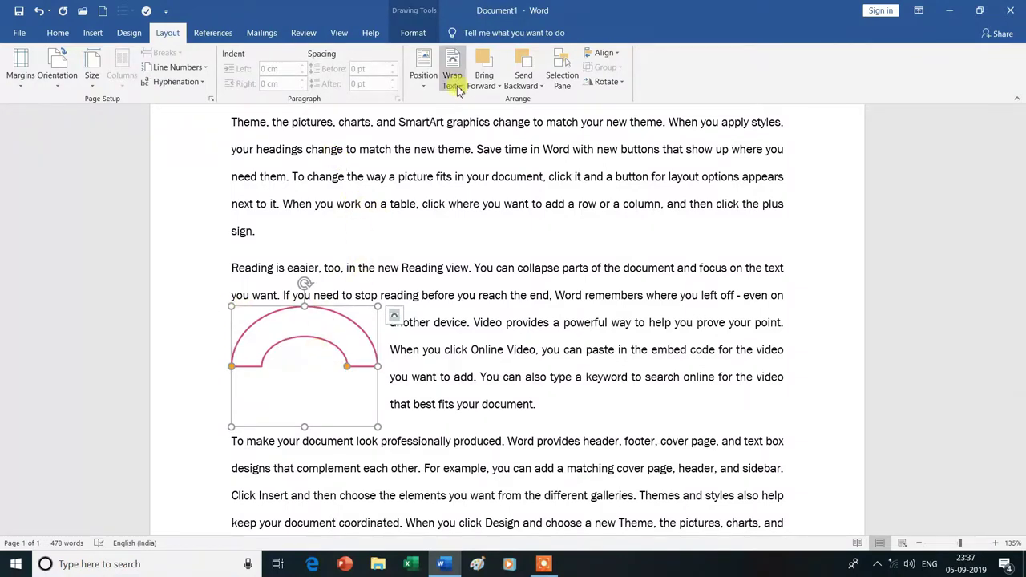
click(427, 91)
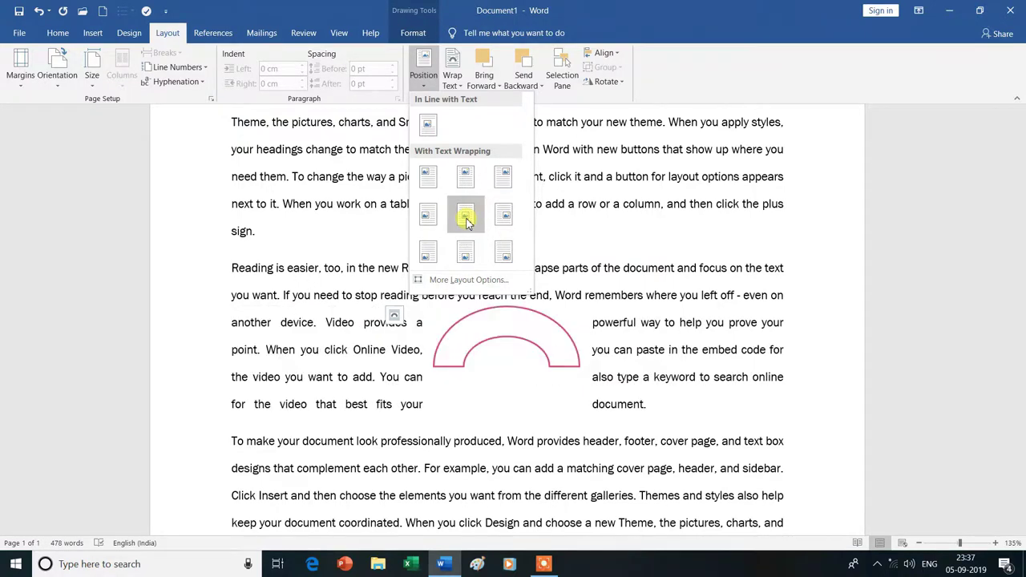
click(469, 227)
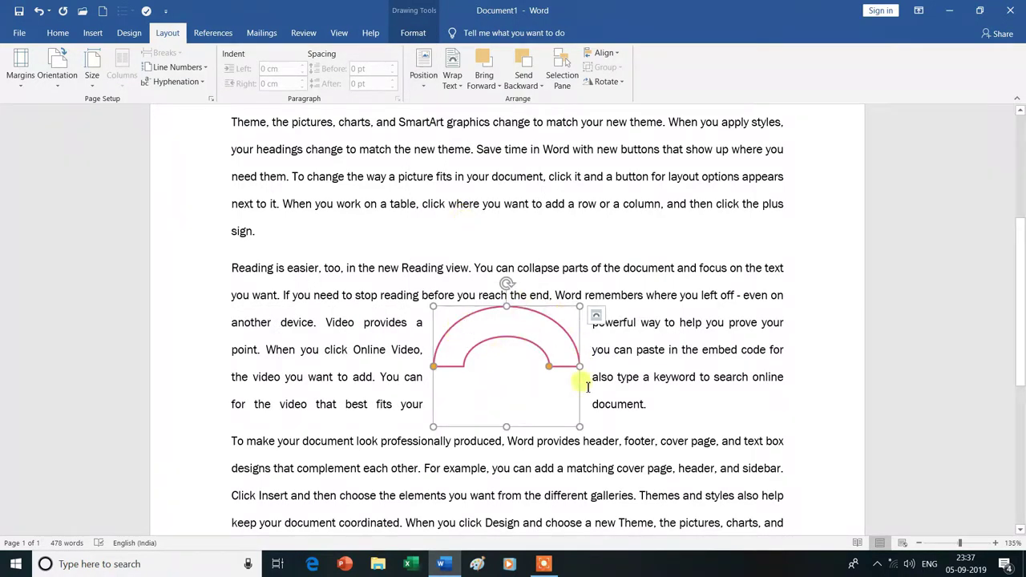
click(420, 88)
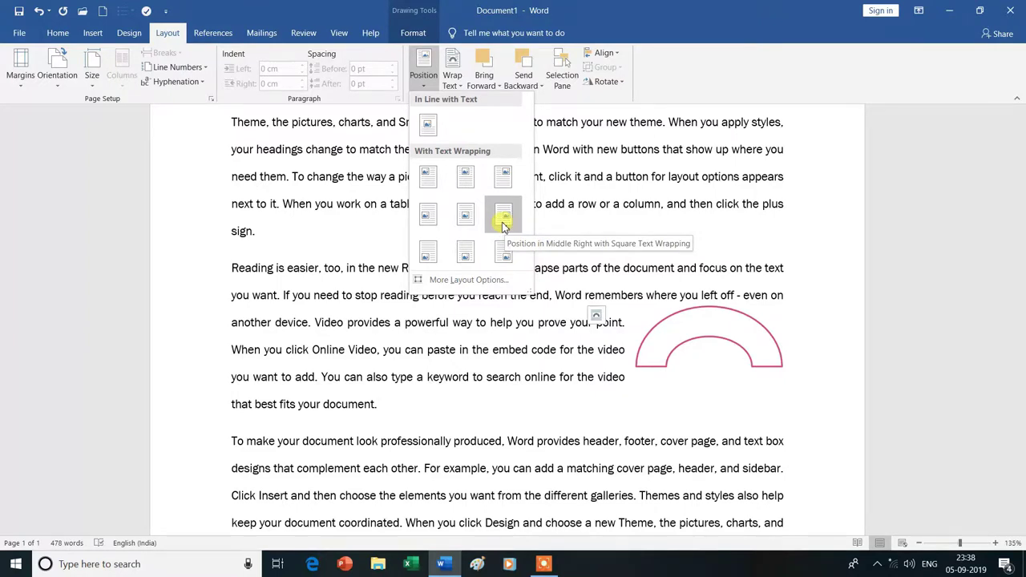
click(504, 217)
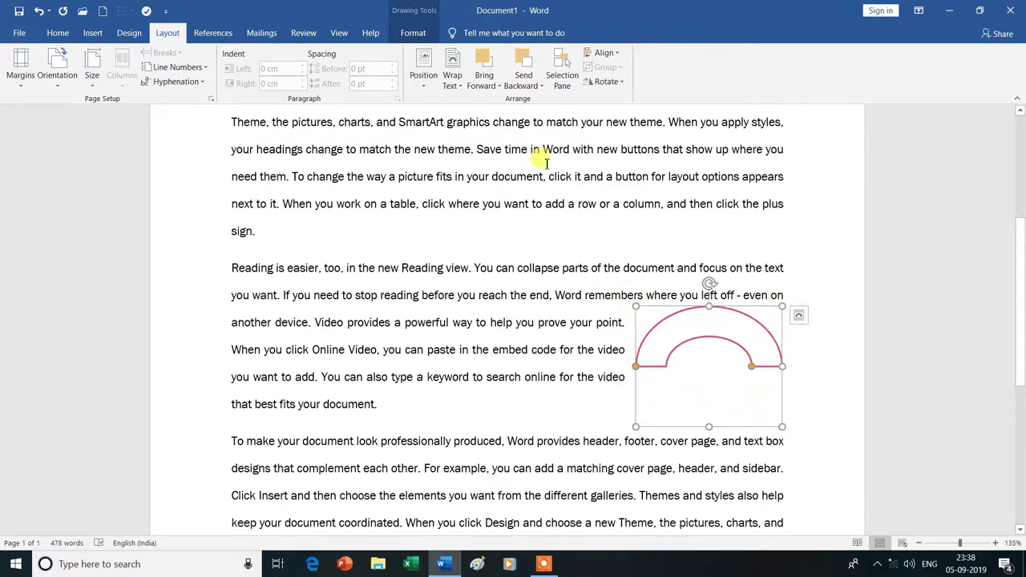
click(423, 72)
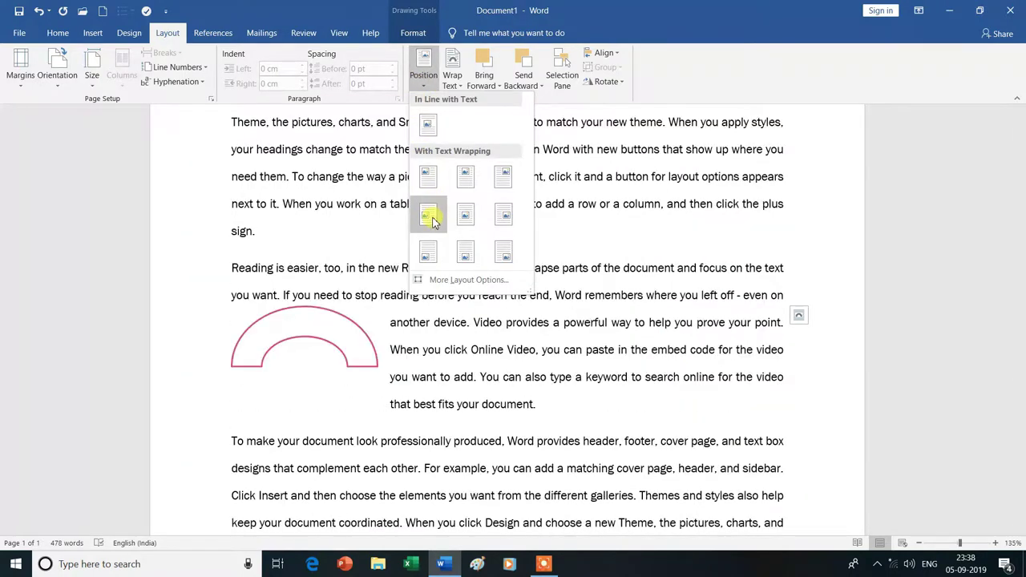
click(427, 259)
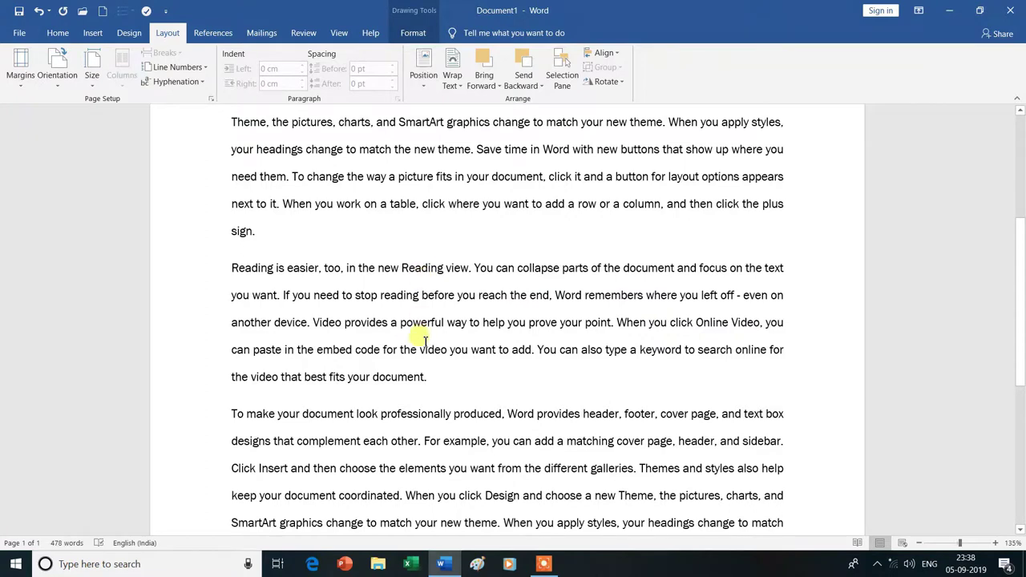
scroll(393, 412, down, 5)
scroll(398, 415, down, 2)
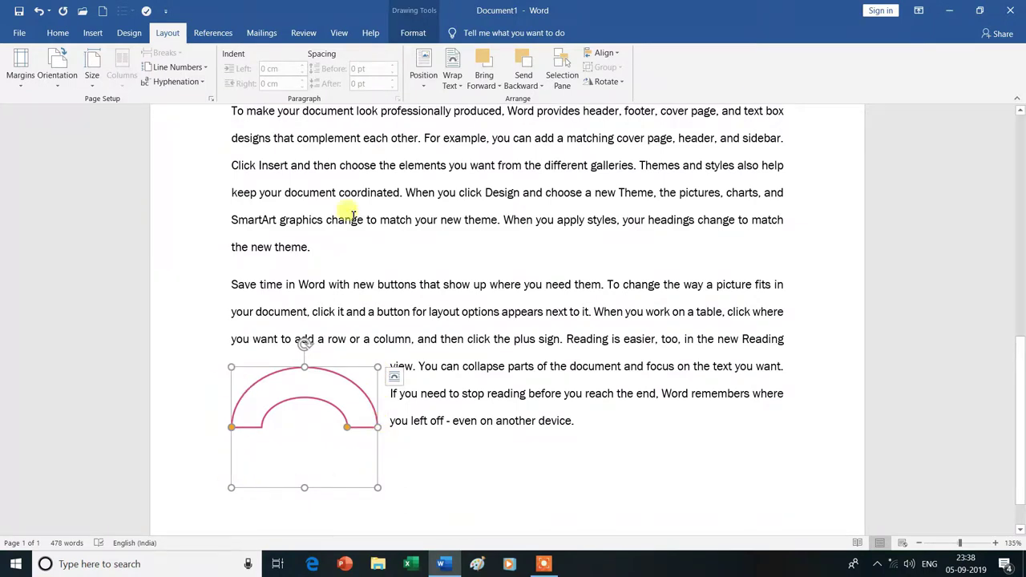
click(424, 91)
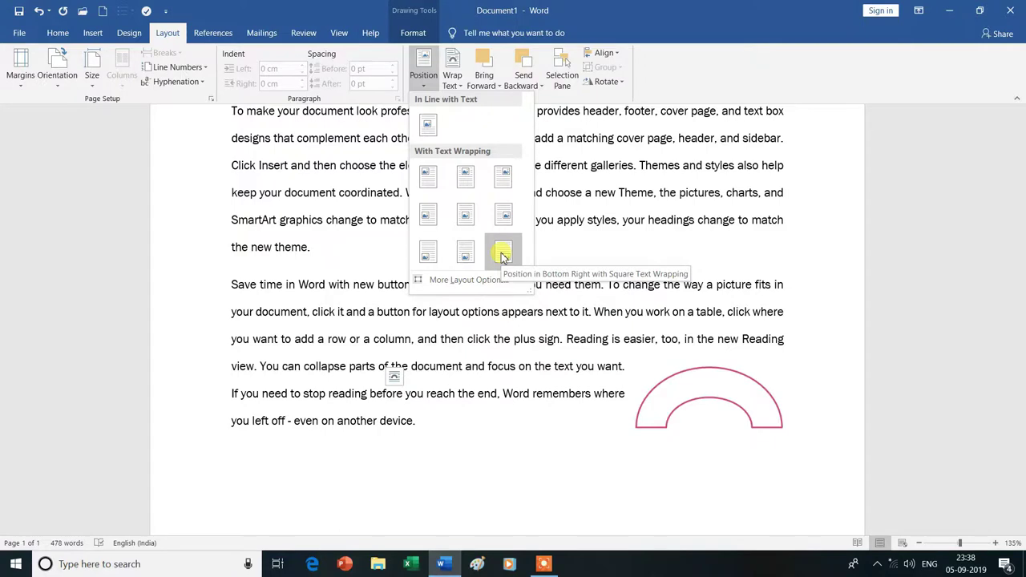
click(466, 183)
- Drag the arc slightly down so it sits centred in the paragraph
scroll(489, 292, up, 3)
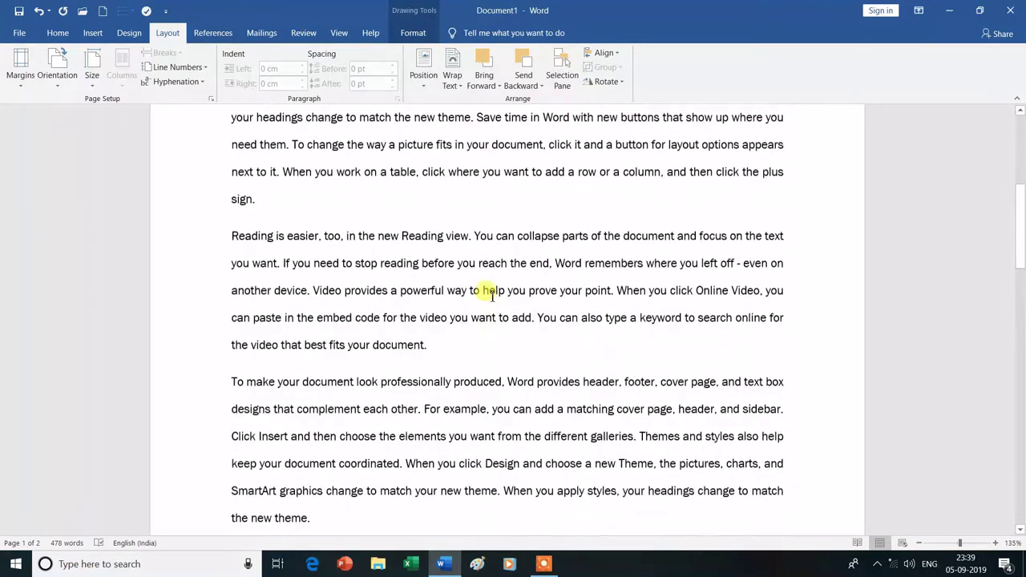
scroll(493, 295, up, 4)
scroll(488, 401, up, 1)
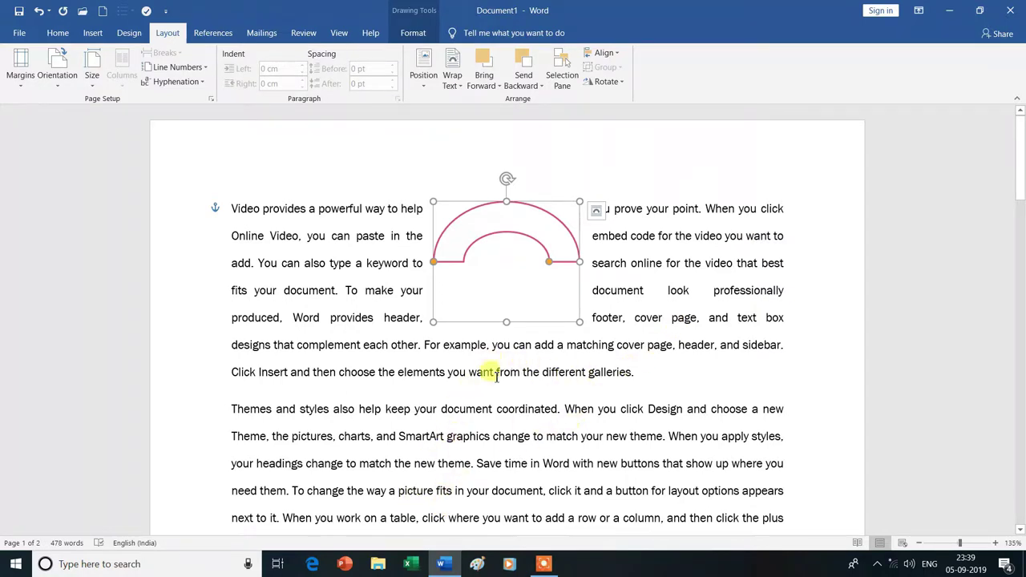
click(653, 295)
mouse_move(531, 230)
mouse_down()
mouse_move(502, 352)
mouse_move(462, 259)
mouse_move(533, 262)
mouse_up()
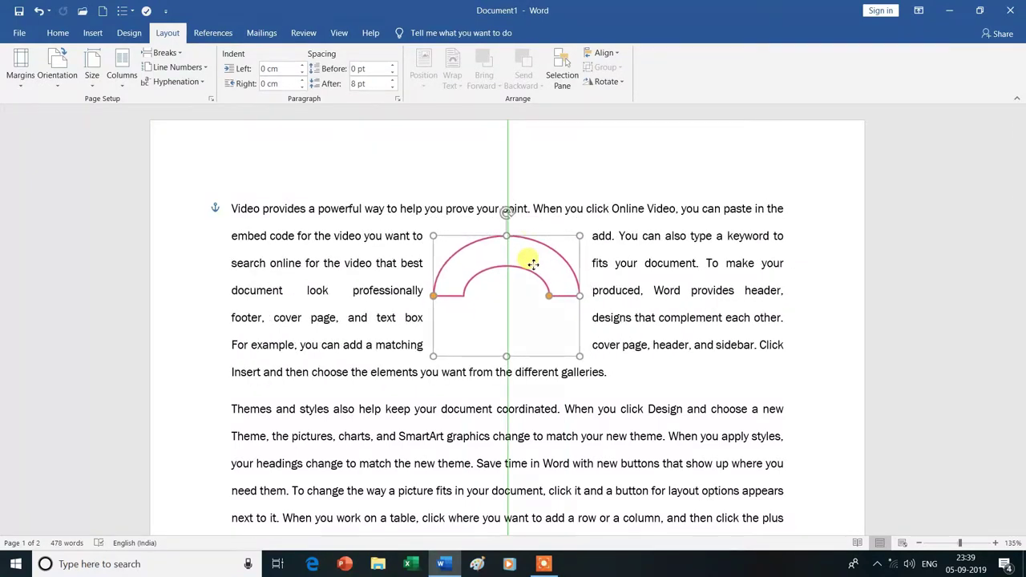
drag(533, 261, 529, 272)
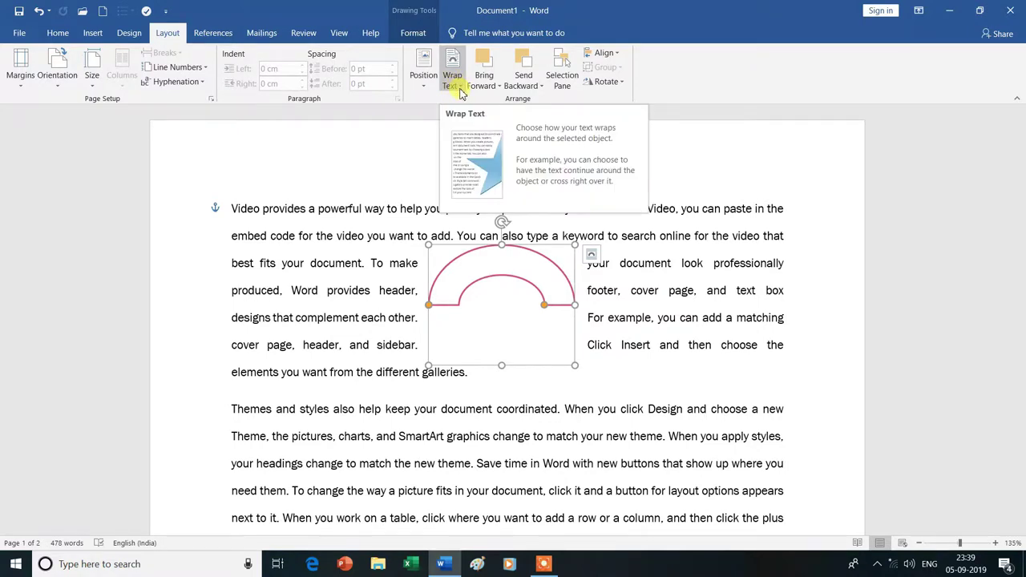
- Try Square, Tight and Top and Bottom text wrapping on the arc
click(462, 91)
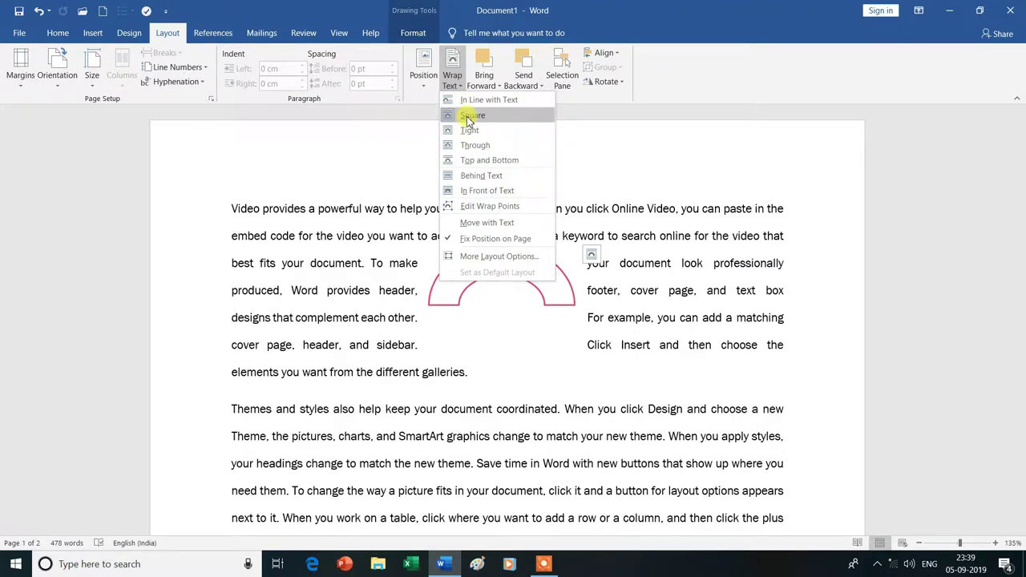
click(470, 118)
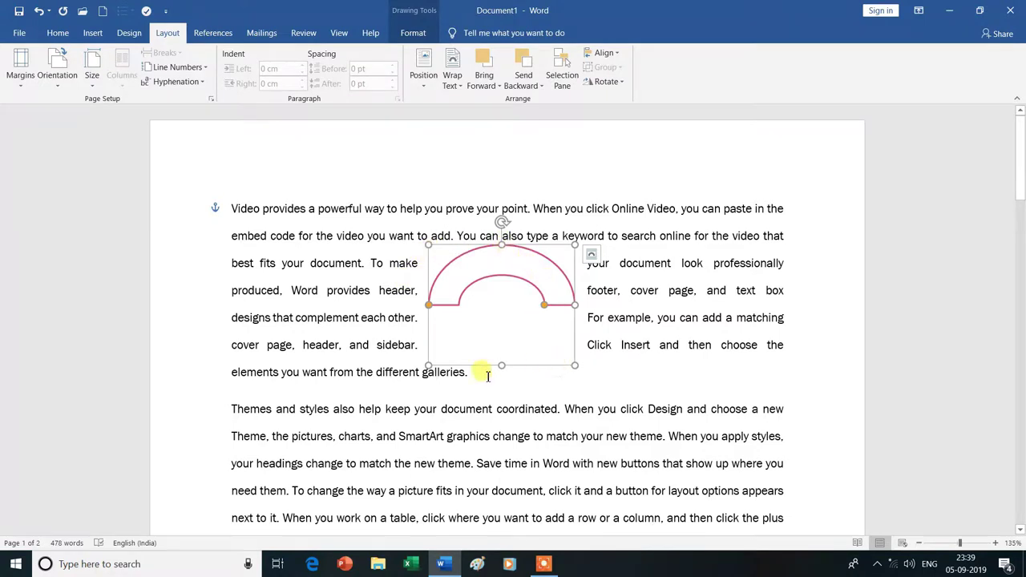
click(452, 80)
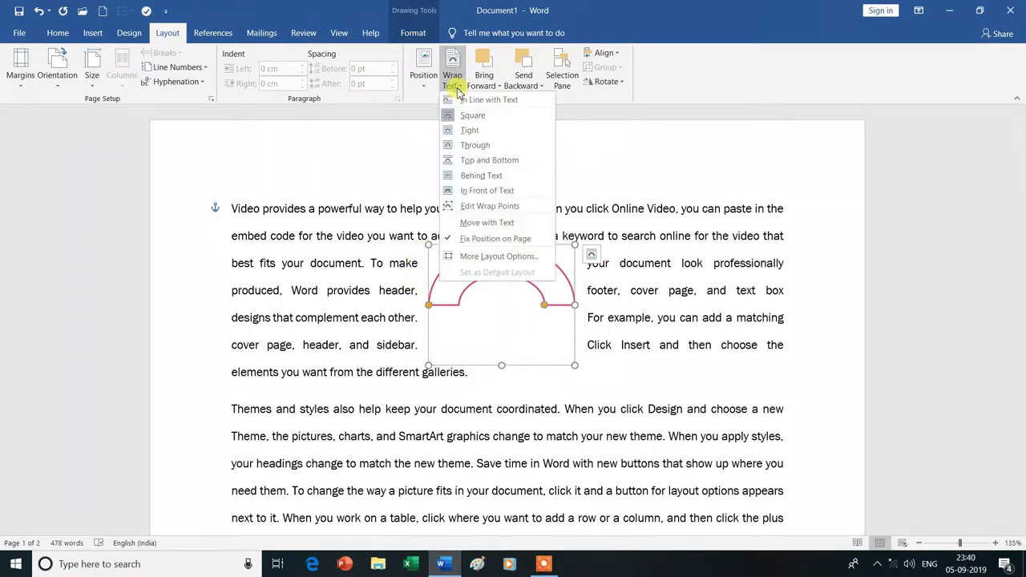
click(470, 131)
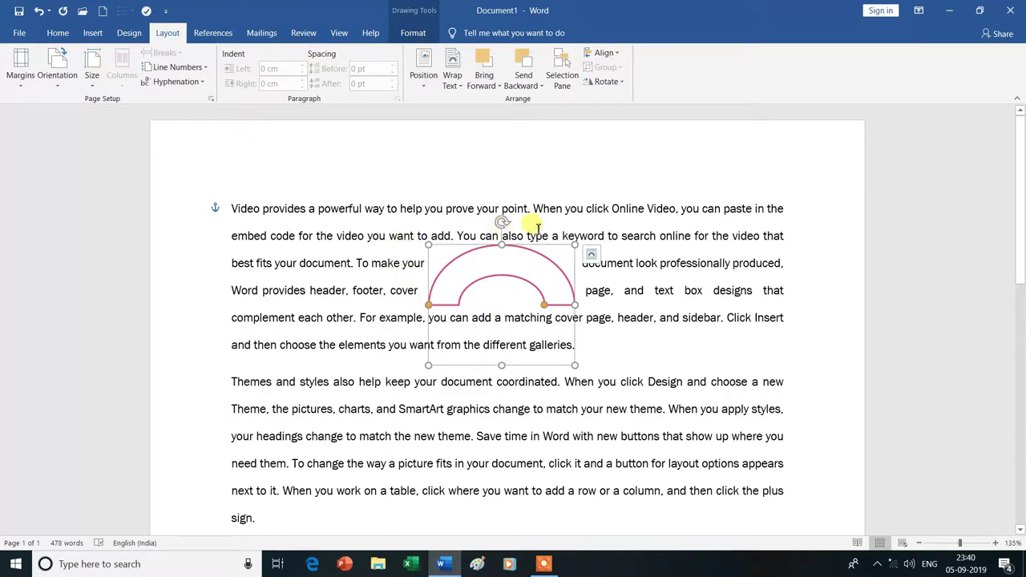
click(462, 91)
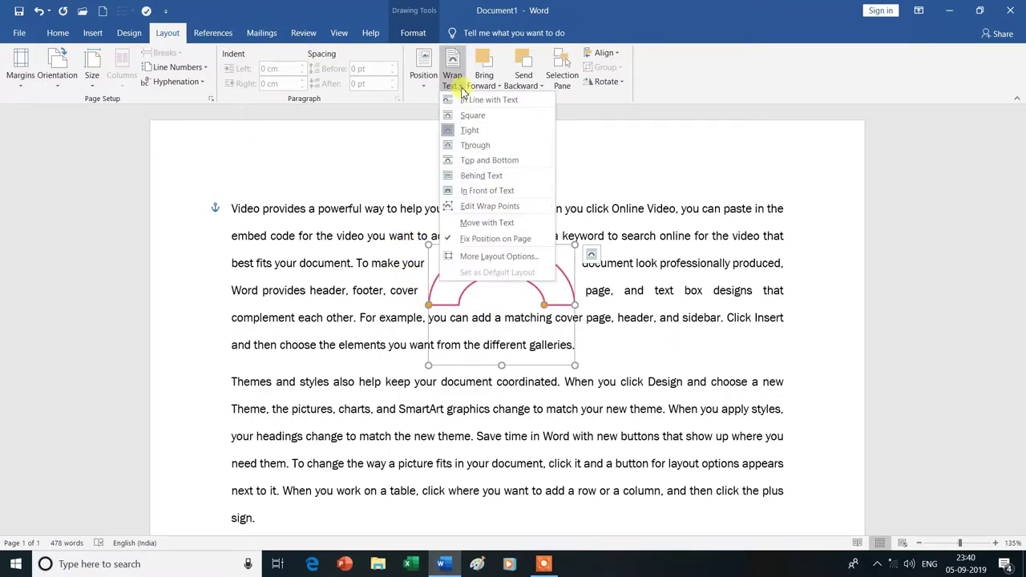
click(481, 162)
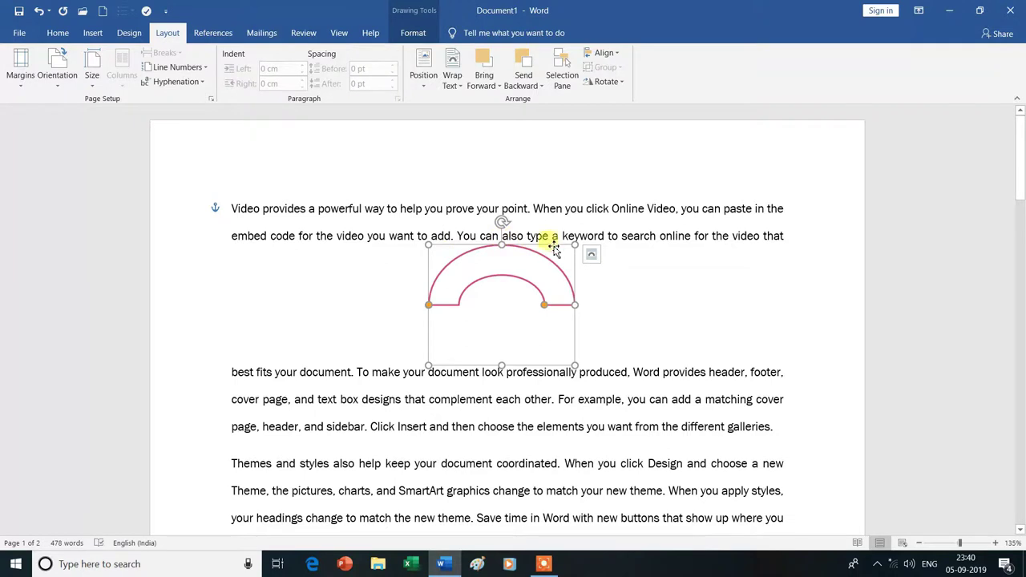
- Try Behind Text and In Front of Text, ending with the arc Behind Text
click(461, 88)
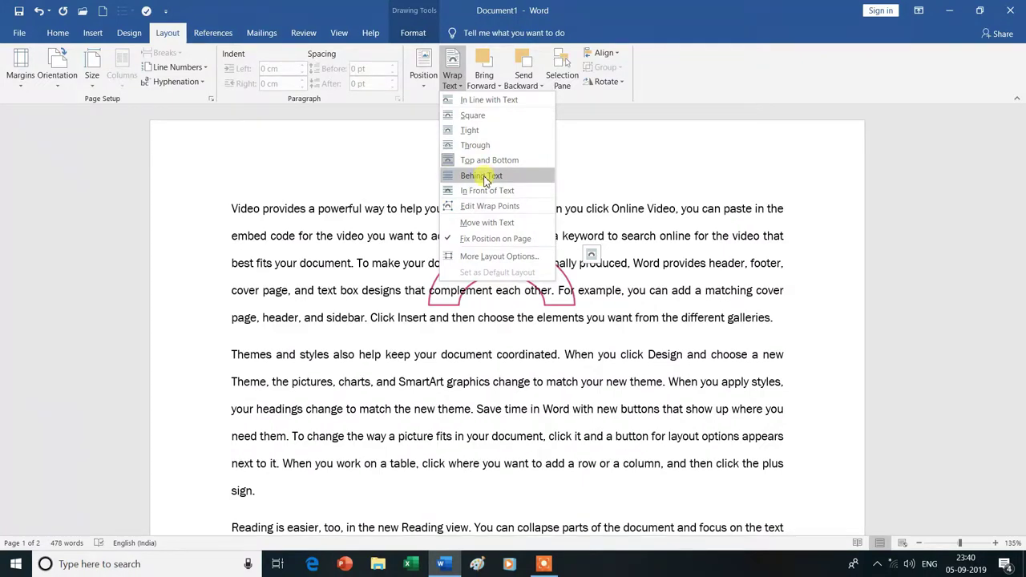
click(485, 177)
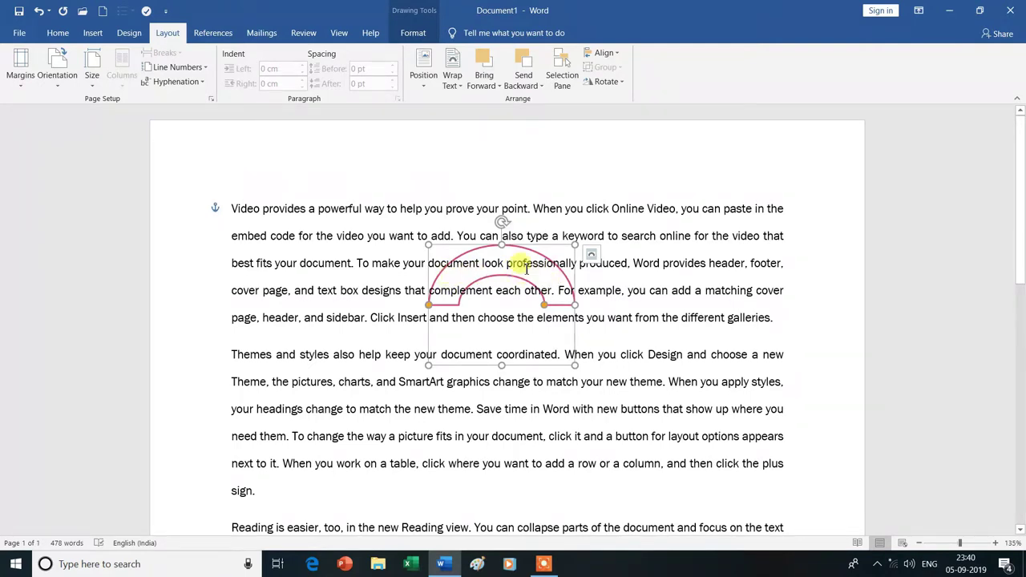
click(460, 88)
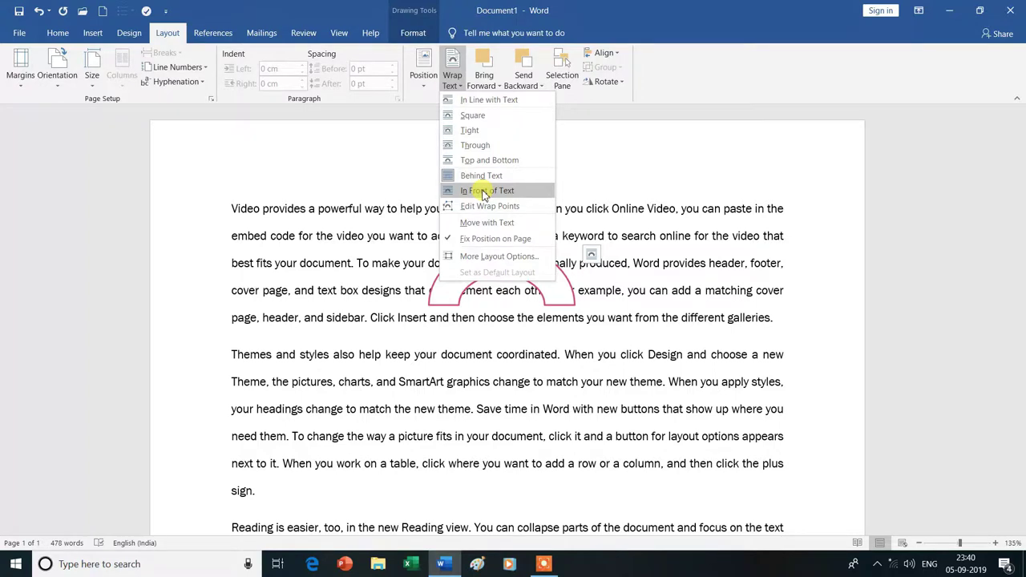
click(485, 195)
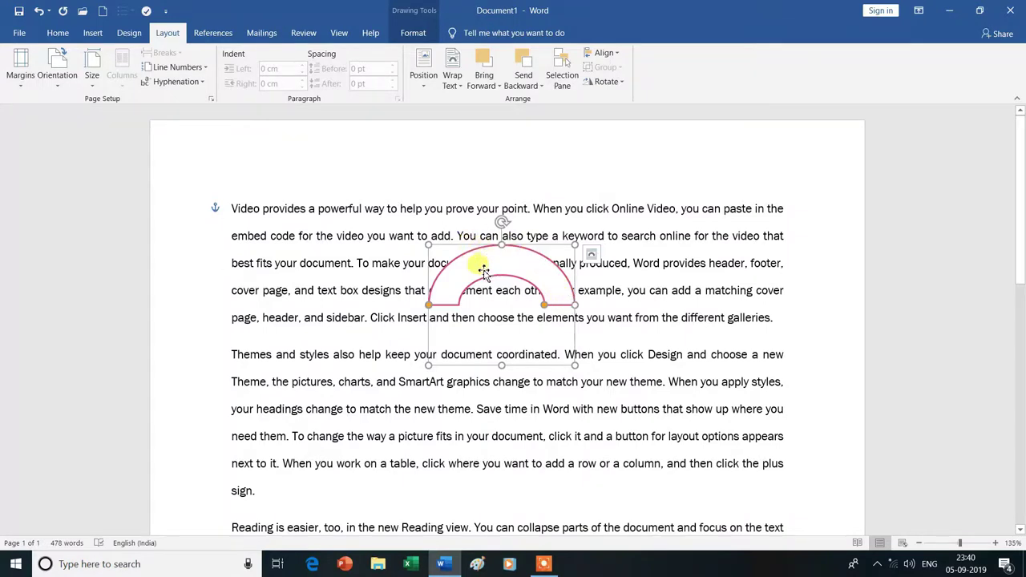
drag(429, 305, 429, 303)
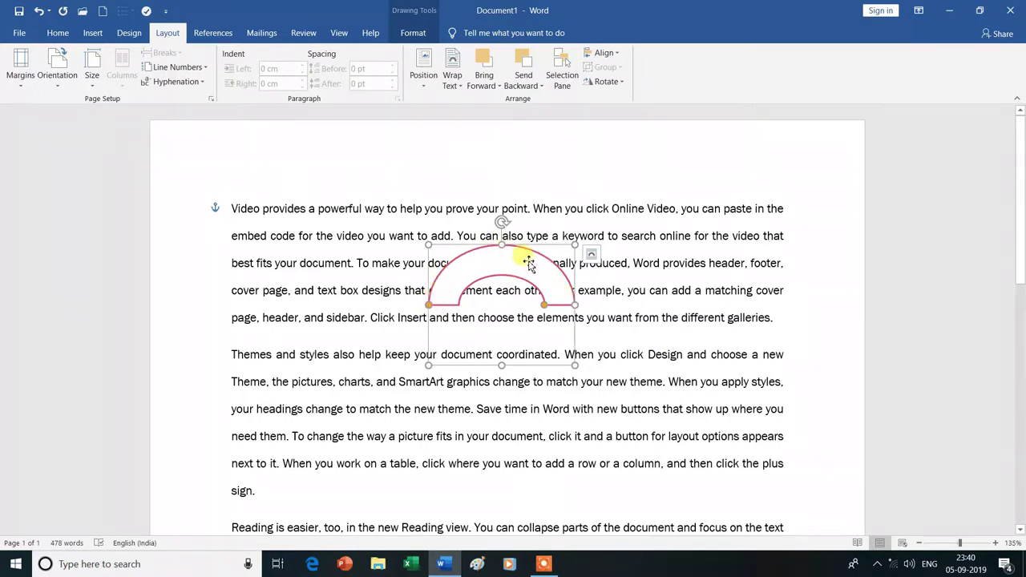
click(462, 90)
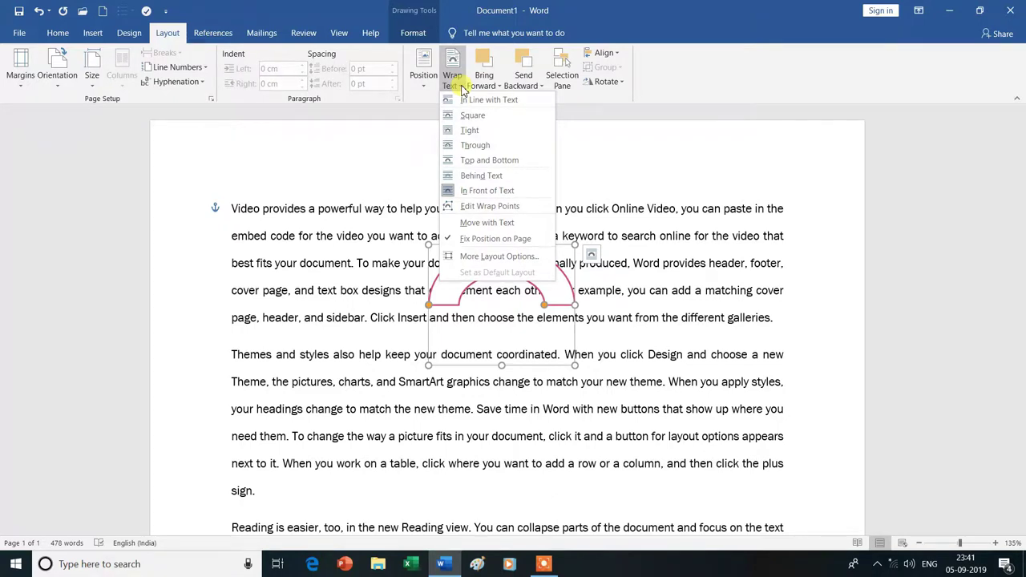
click(488, 179)
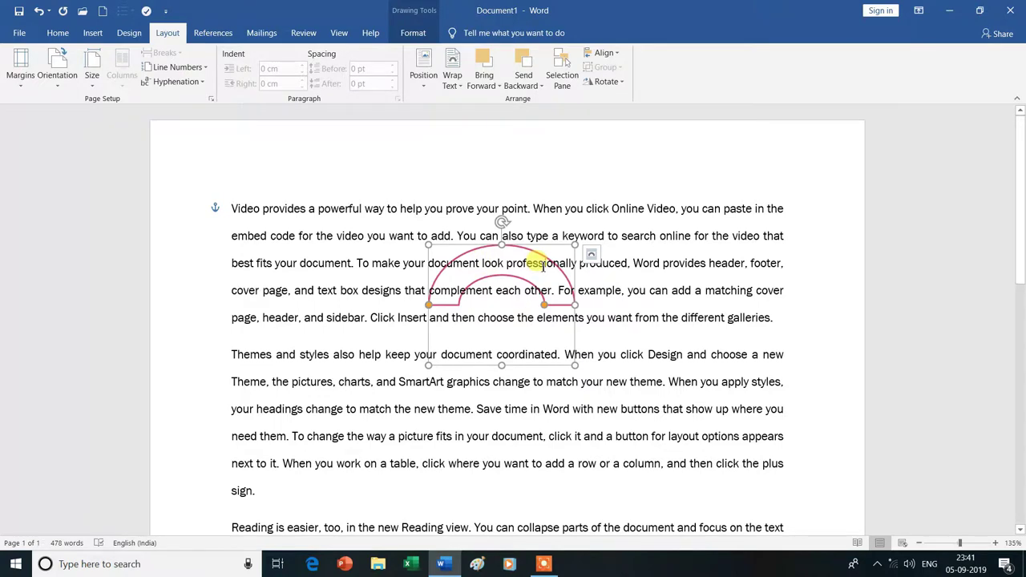
- Edit the arc's wrap points, pulling them out left, up-right and above its top
click(462, 88)
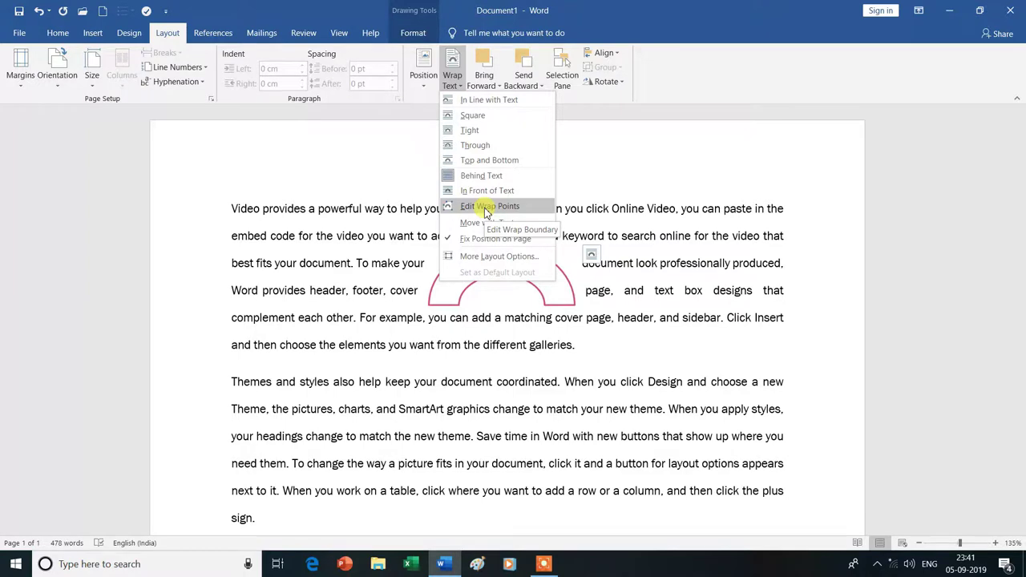
click(486, 209)
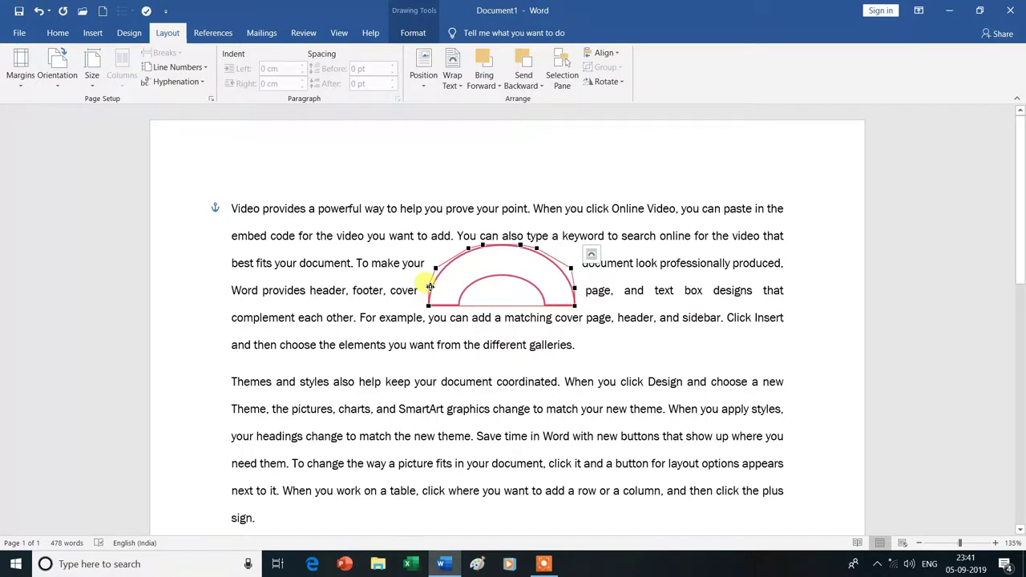
drag(431, 285, 320, 286)
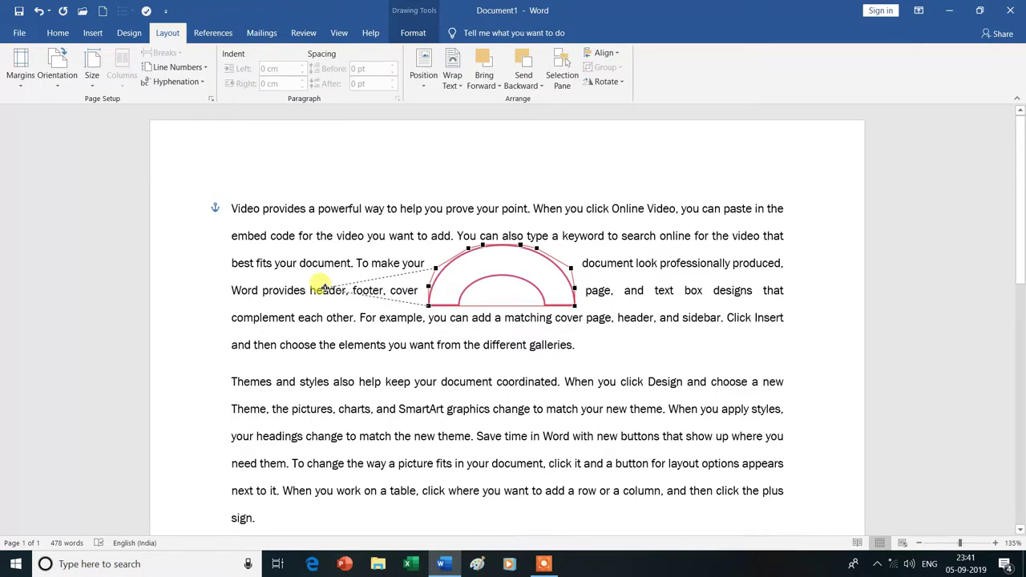
drag(321, 287, 323, 289)
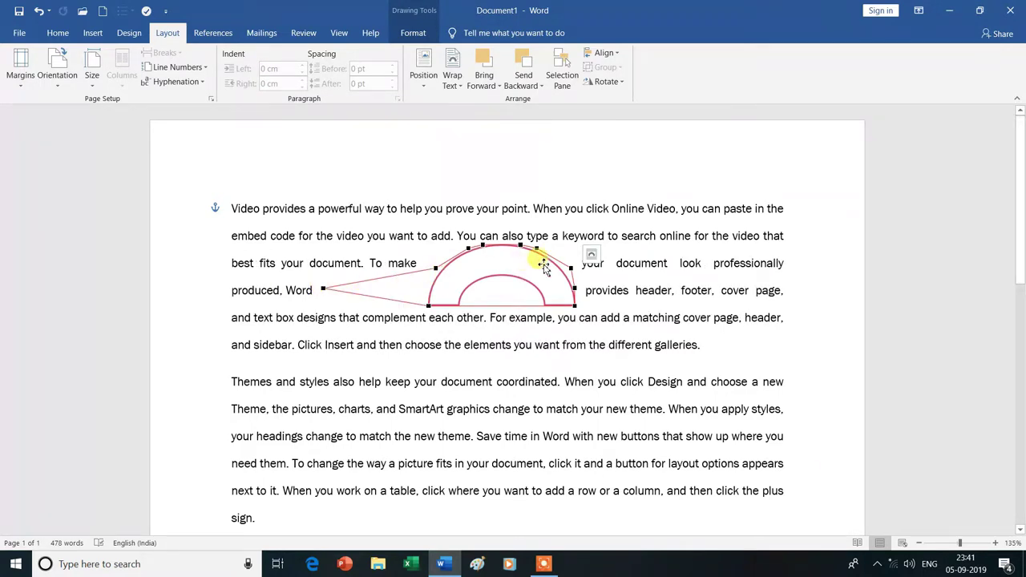
drag(570, 268, 680, 239)
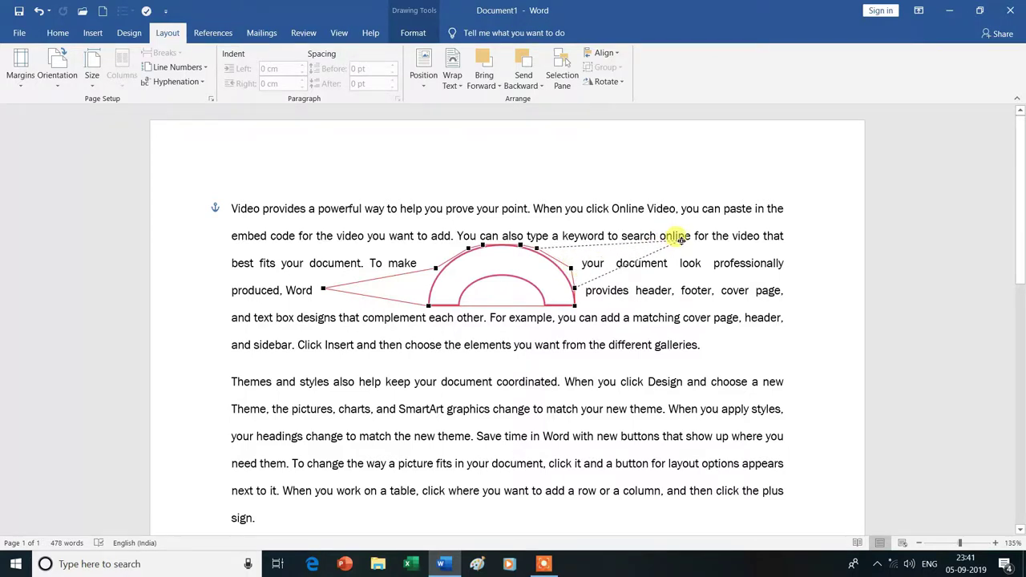
drag(680, 238, 680, 240)
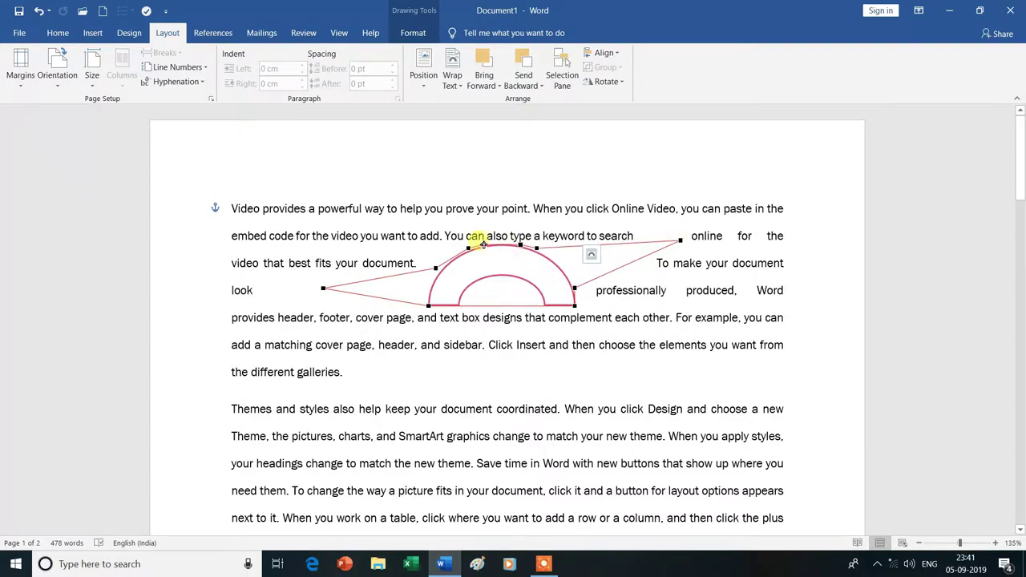
drag(482, 244, 478, 216)
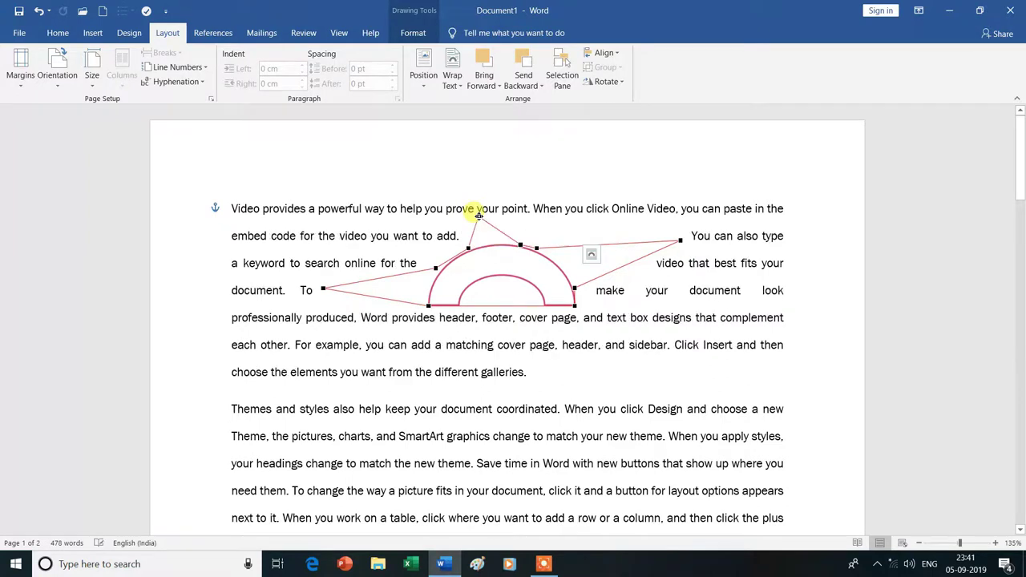
- Test Move with Text by dragging the arc down and back, then set Fix Position on Page
click(520, 349)
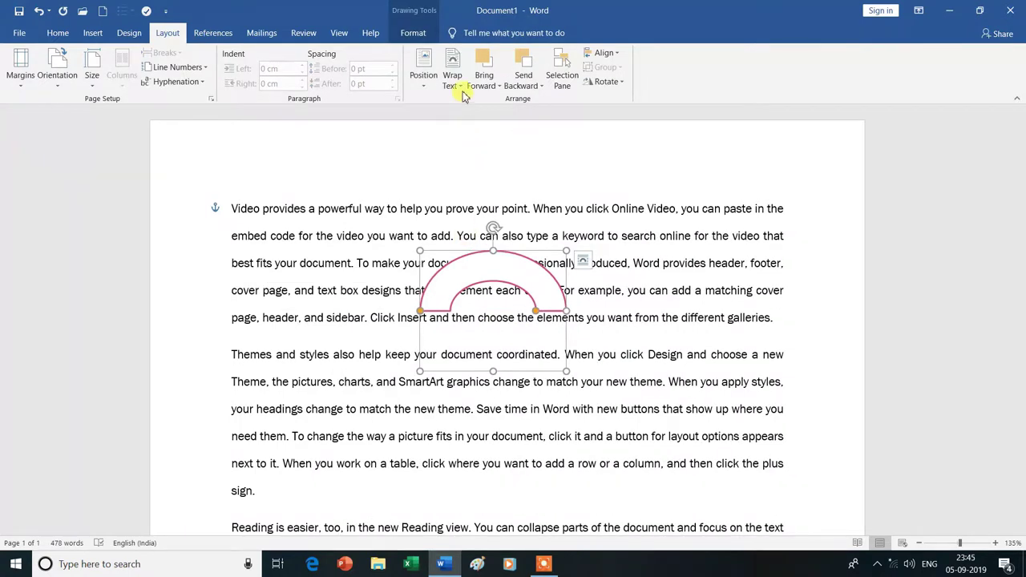
click(463, 90)
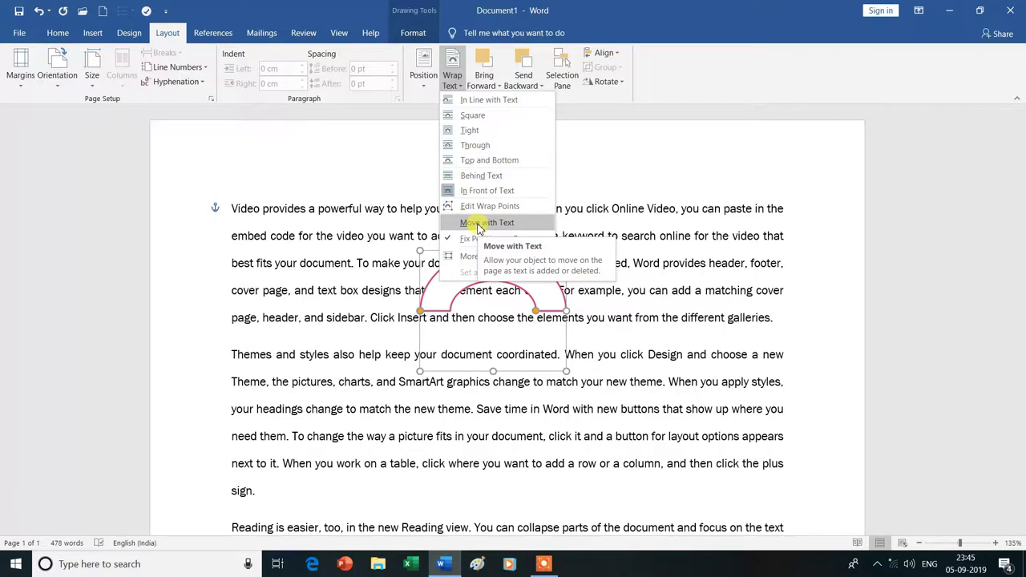
click(478, 226)
mouse_move(503, 271)
mouse_down()
mouse_move(558, 376)
mouse_move(442, 338)
mouse_up()
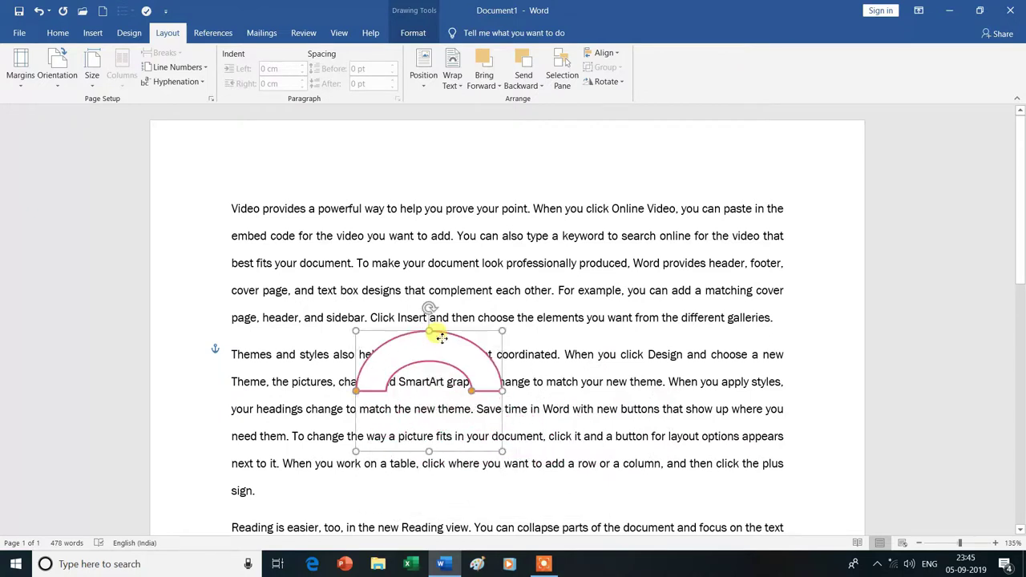
drag(442, 338, 504, 262)
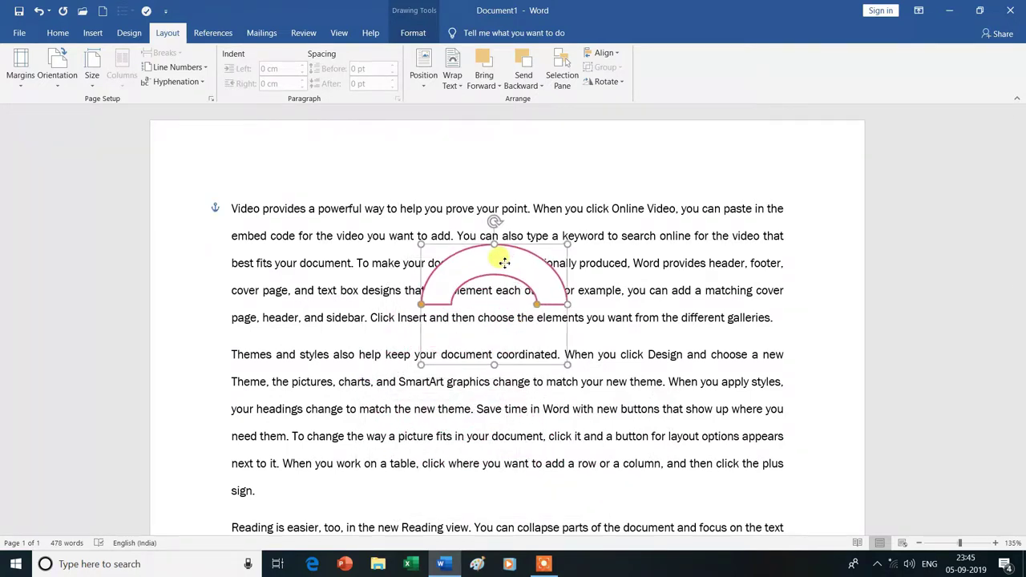
click(461, 90)
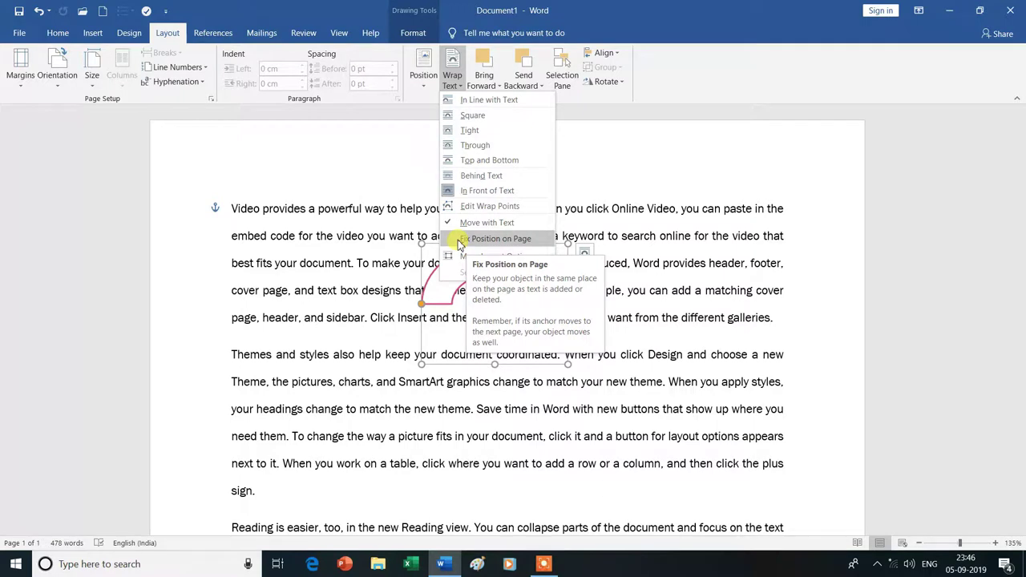
click(459, 239)
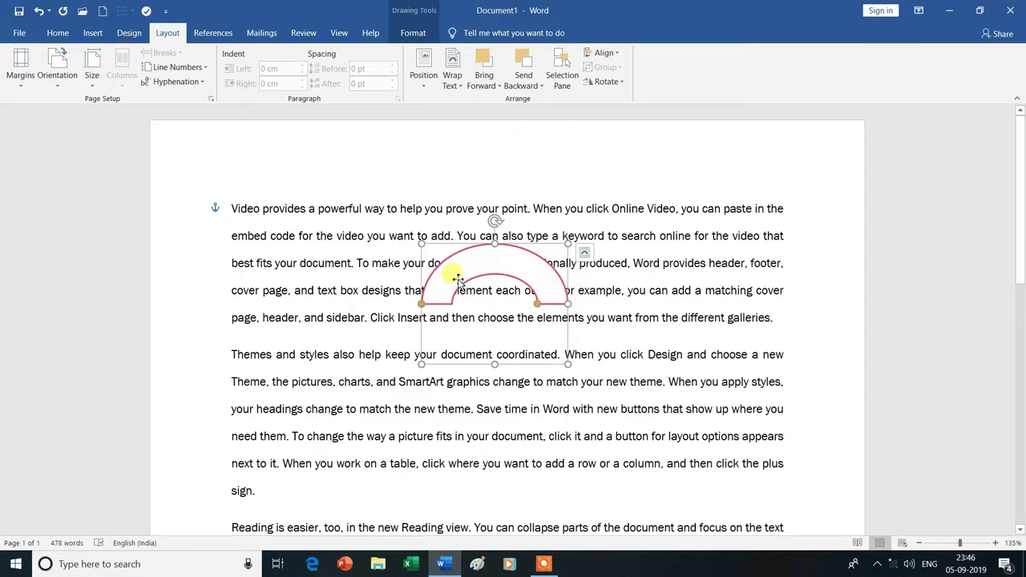
- Type test letters 'sadad' after 'make', delete them, and select the block arc
click(401, 265)
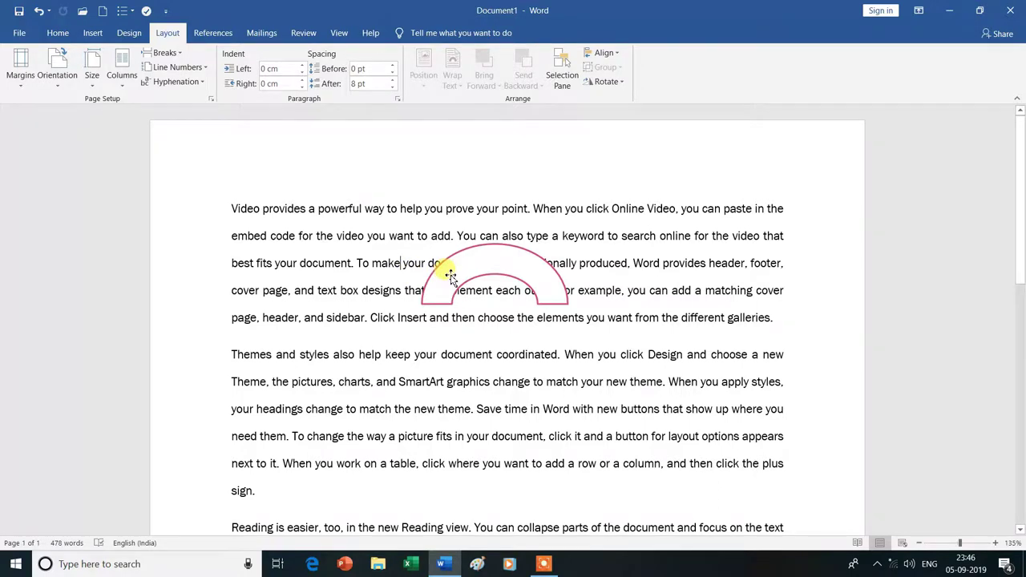
text(sadad)
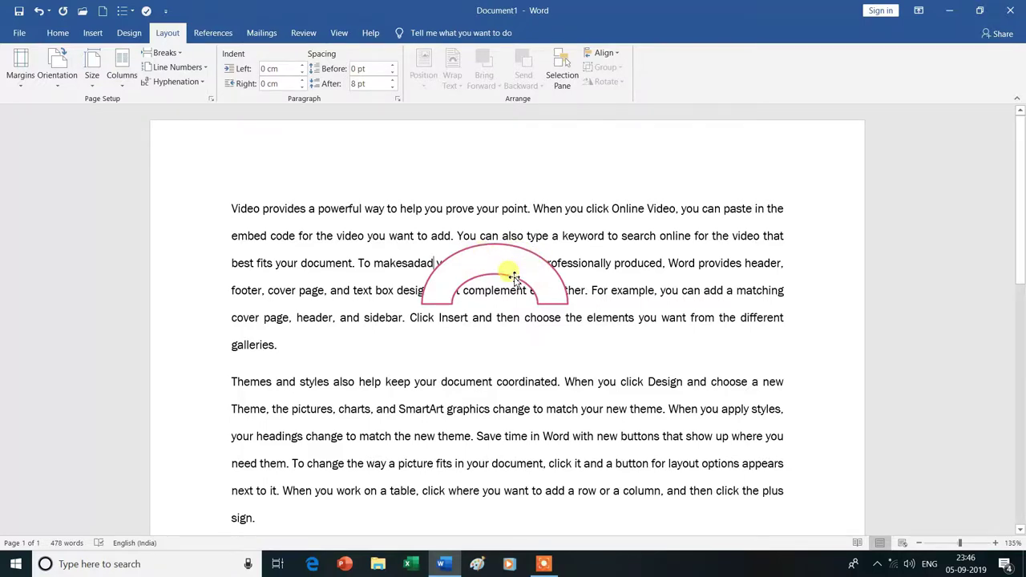
key(BackSpace)
key(BackSpace)
key(BackSpace)
key(BackSpace)
key(BackSpace)
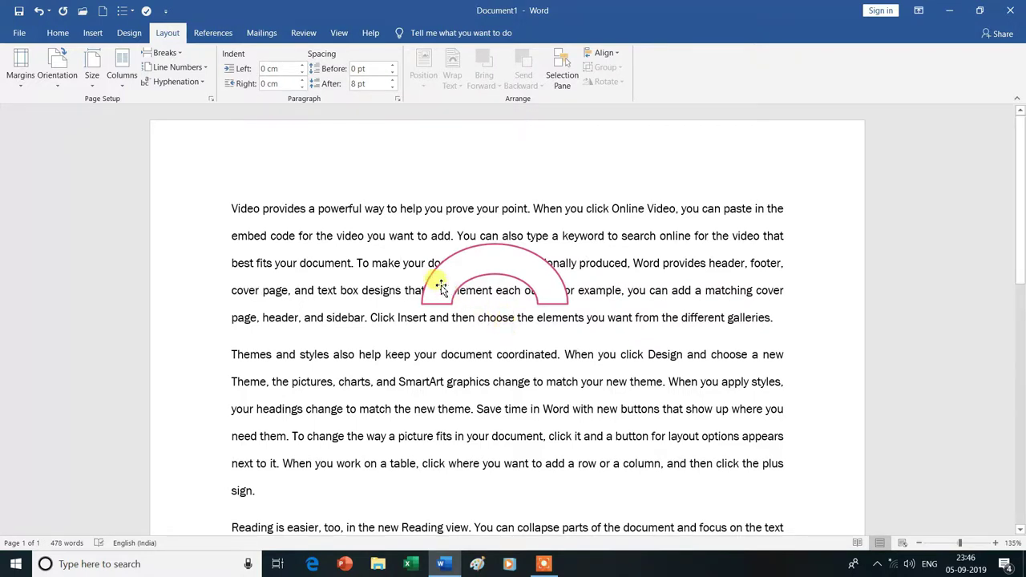
click(543, 281)
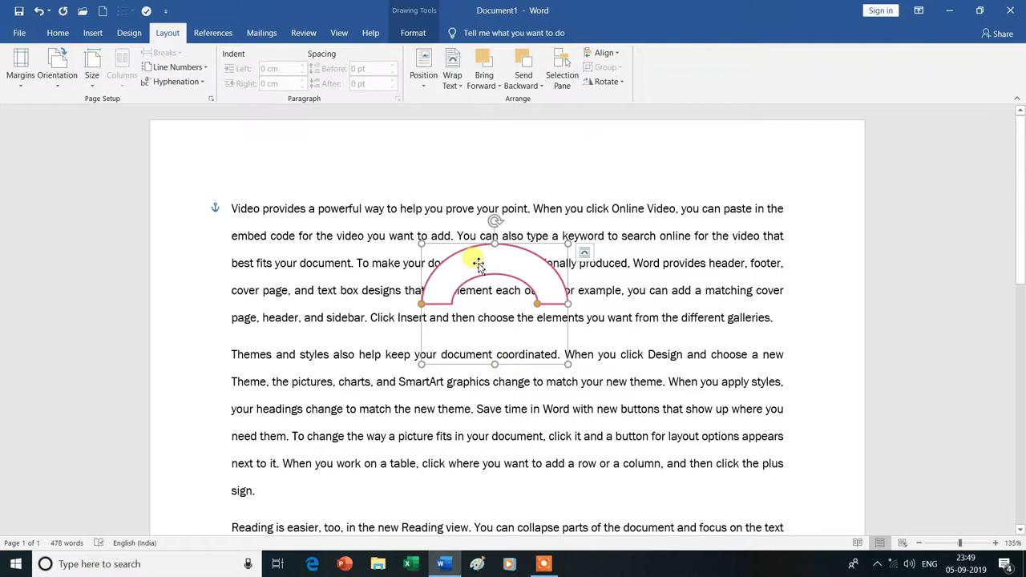
- Apply Square wrapping to the arc with an increased top distance via More Layout Options
click(463, 89)
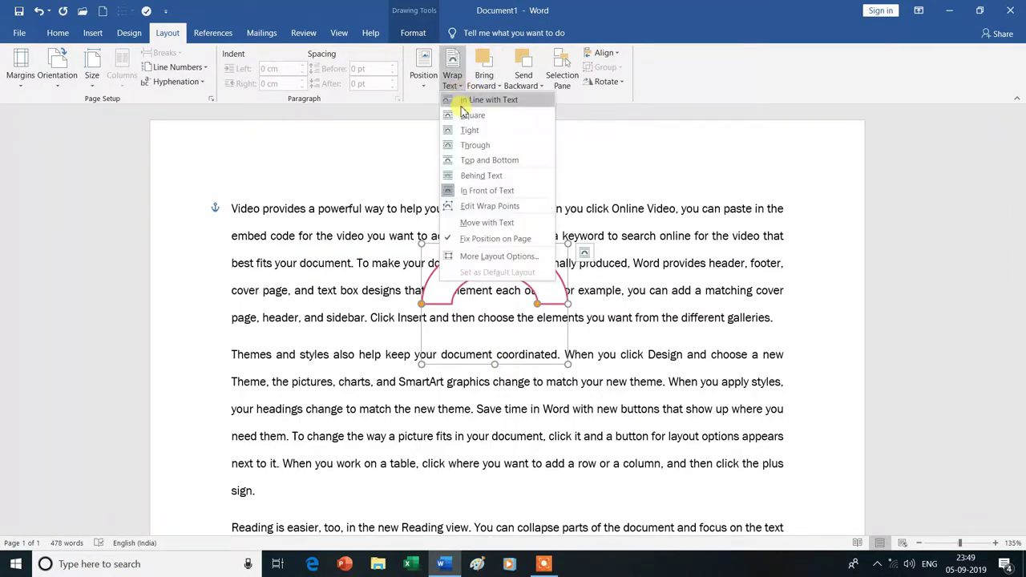
click(475, 256)
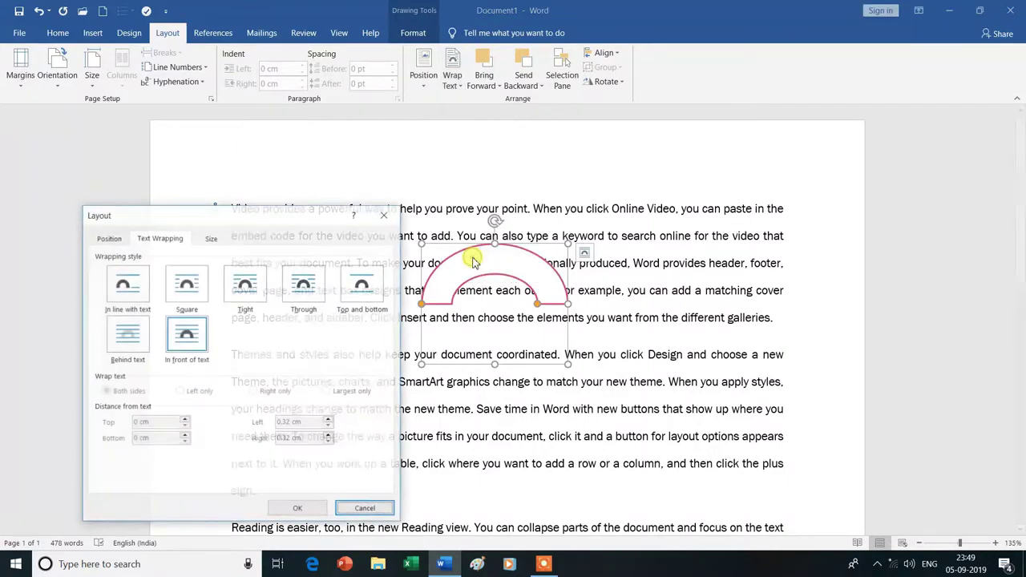
click(186, 285)
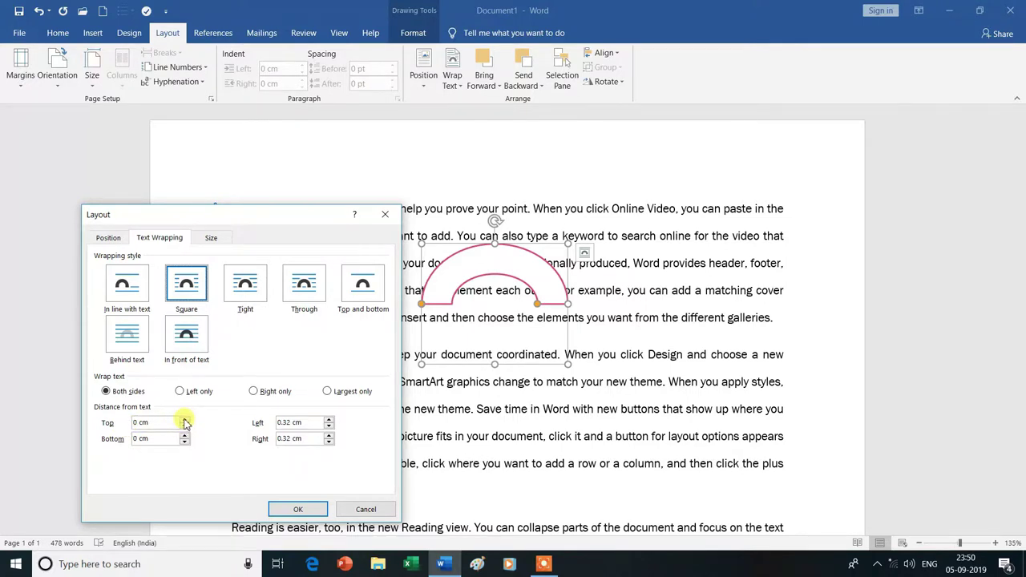
click(184, 420)
click(296, 509)
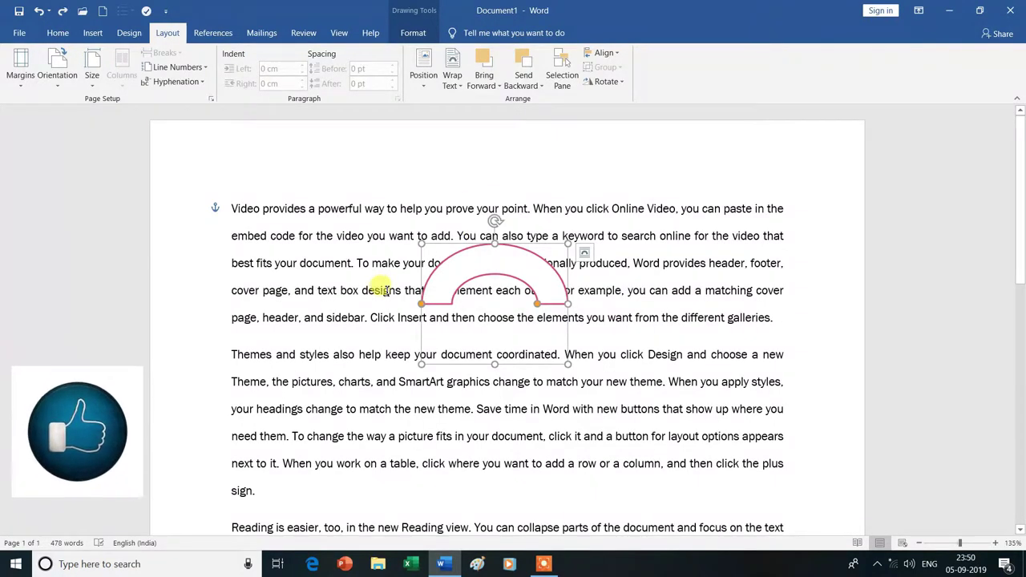
- Reapply Square wrapping with a 1 cm left distance from text
click(452, 78)
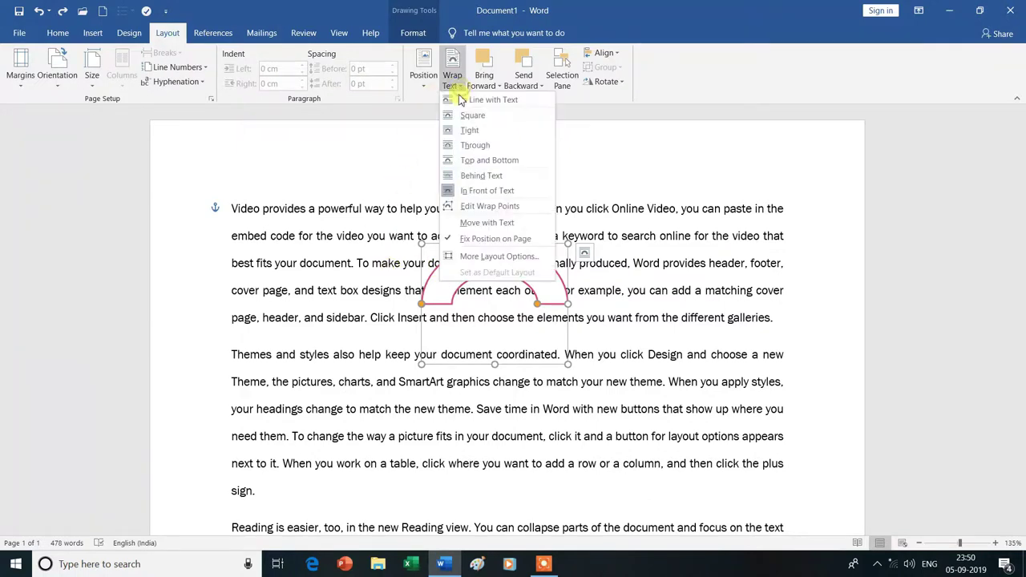
click(481, 256)
click(201, 294)
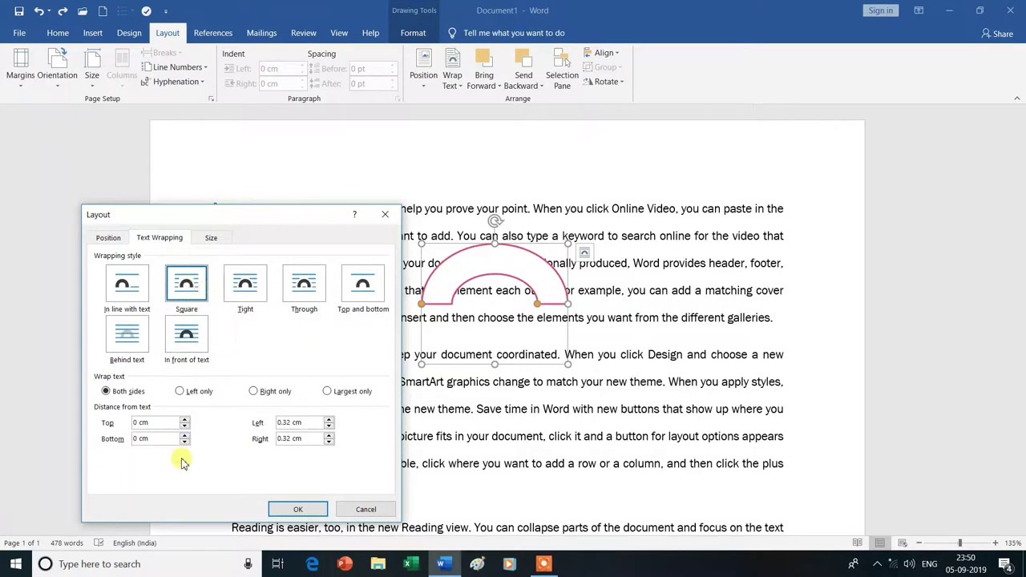
click(330, 419)
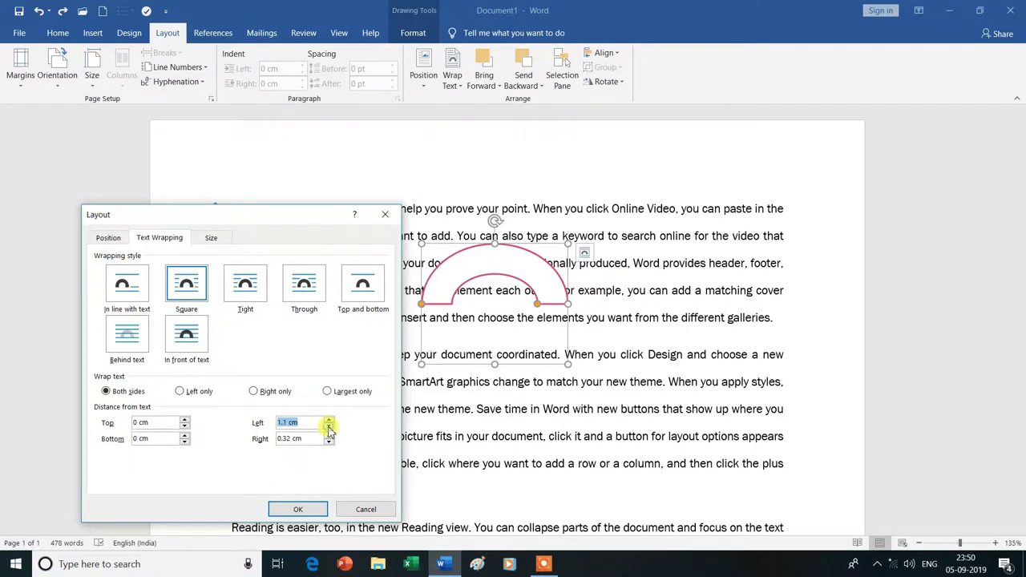
click(329, 426)
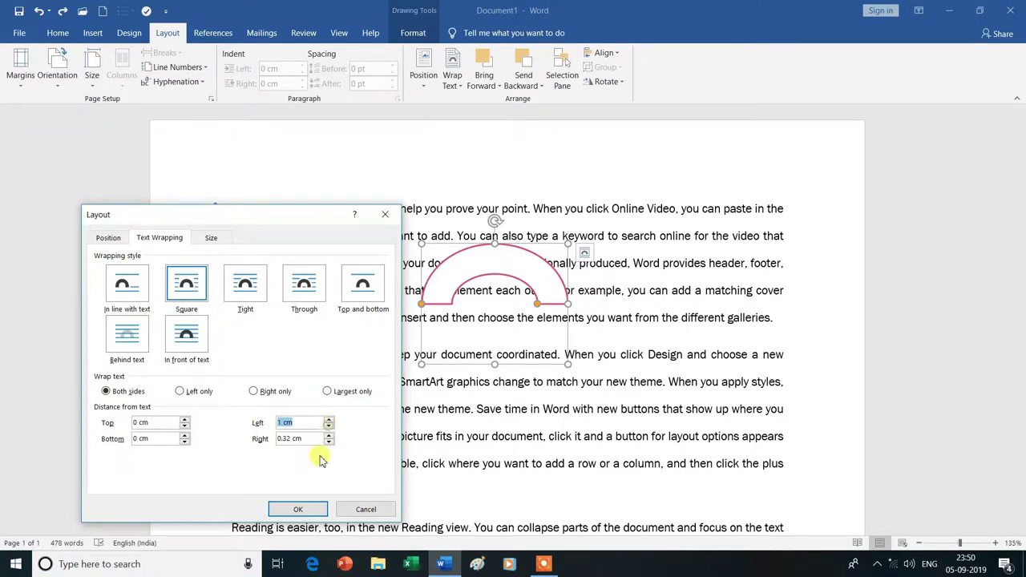
click(301, 510)
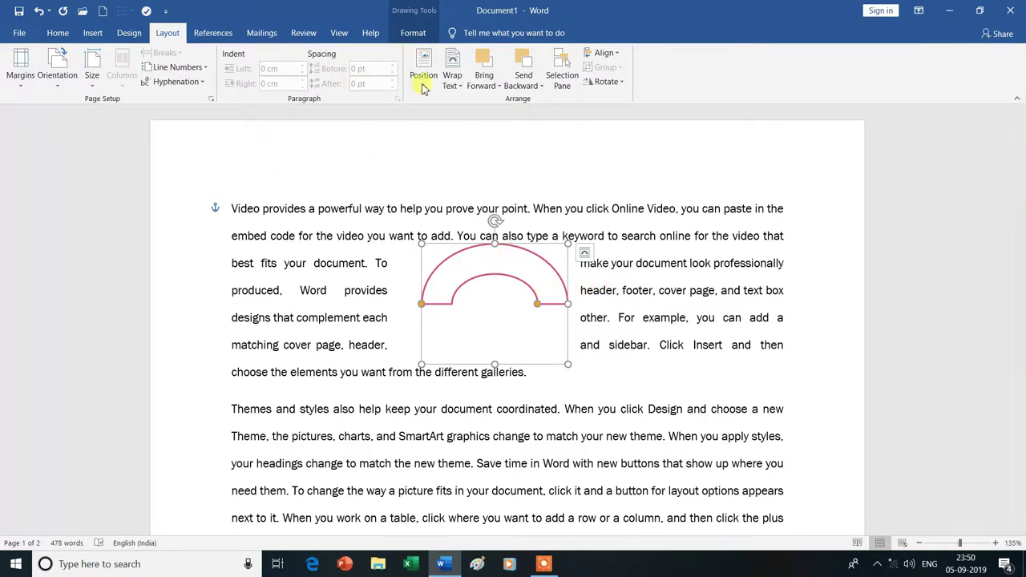
- Set the arc's right distance from text to 1 cm in the layout settings
click(462, 91)
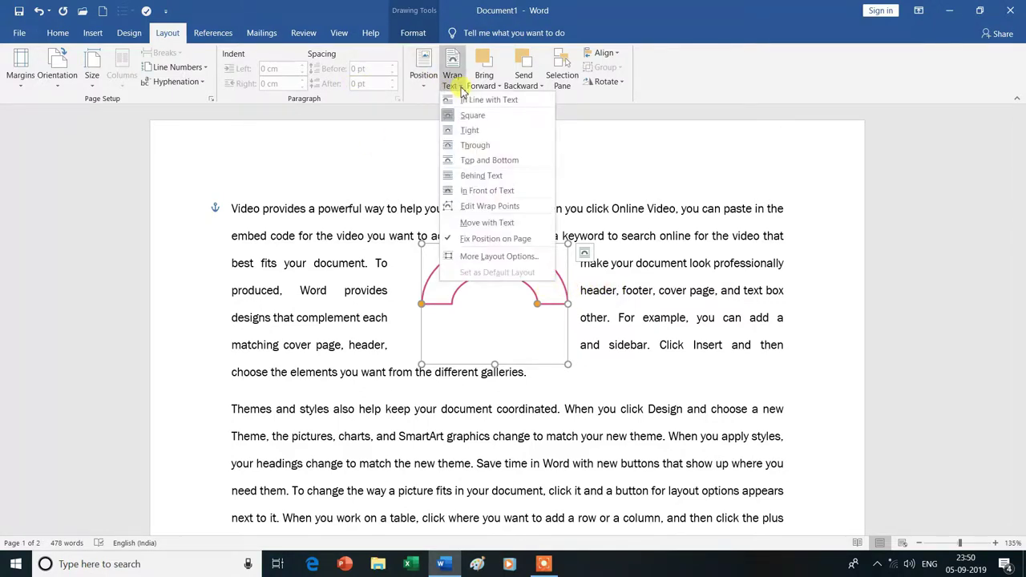
click(481, 256)
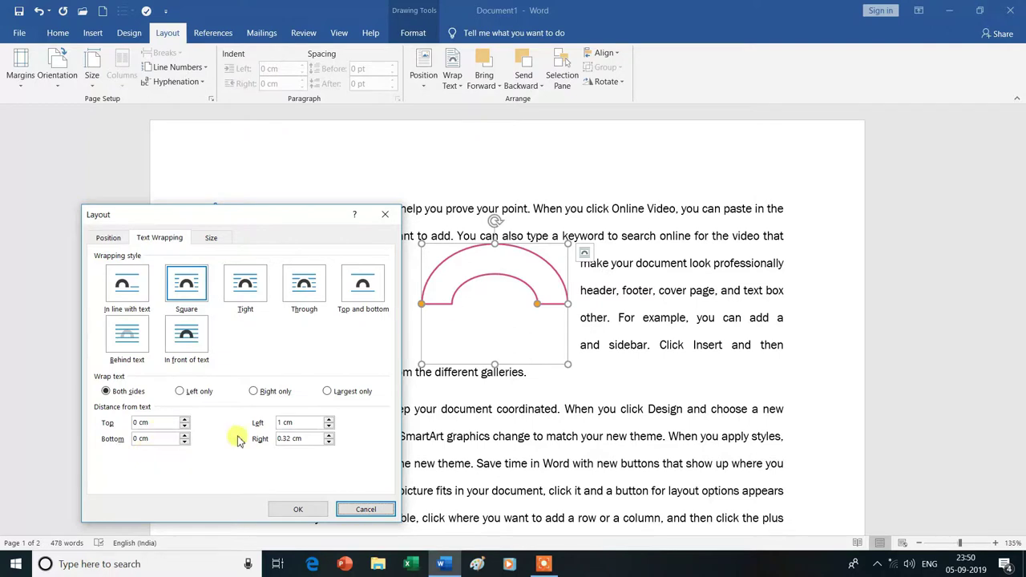
click(328, 436)
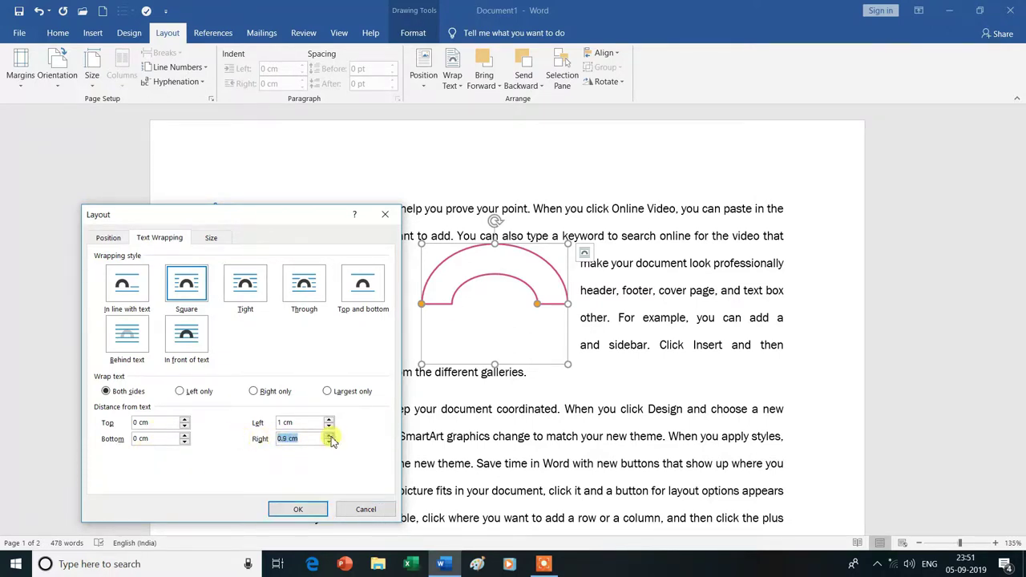
click(300, 509)
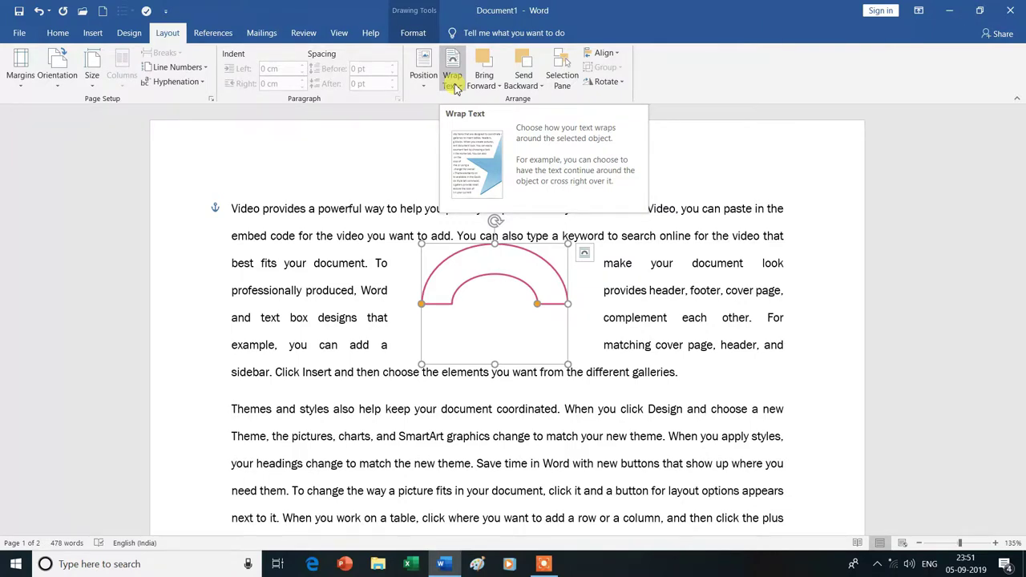
- Undo the text wrapping with Ctrl+Z so the arc floats over the paragraph
click(584, 253)
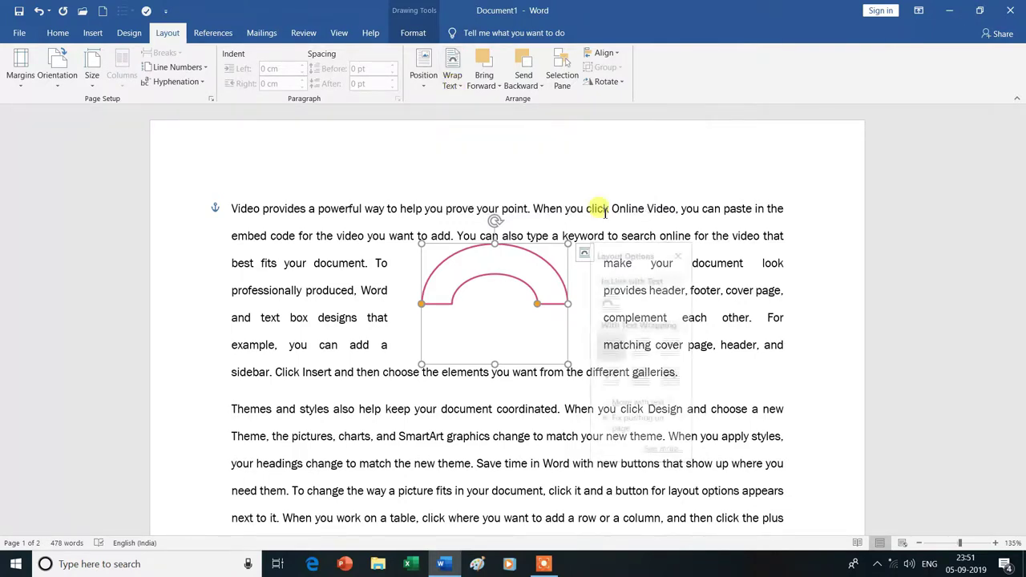
click(689, 256)
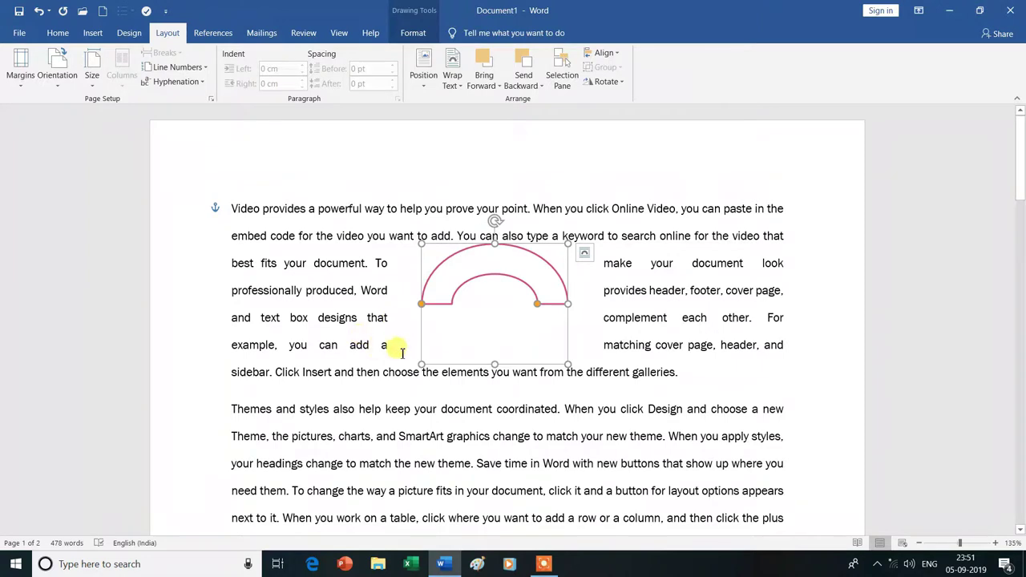
key(ctrl+z)
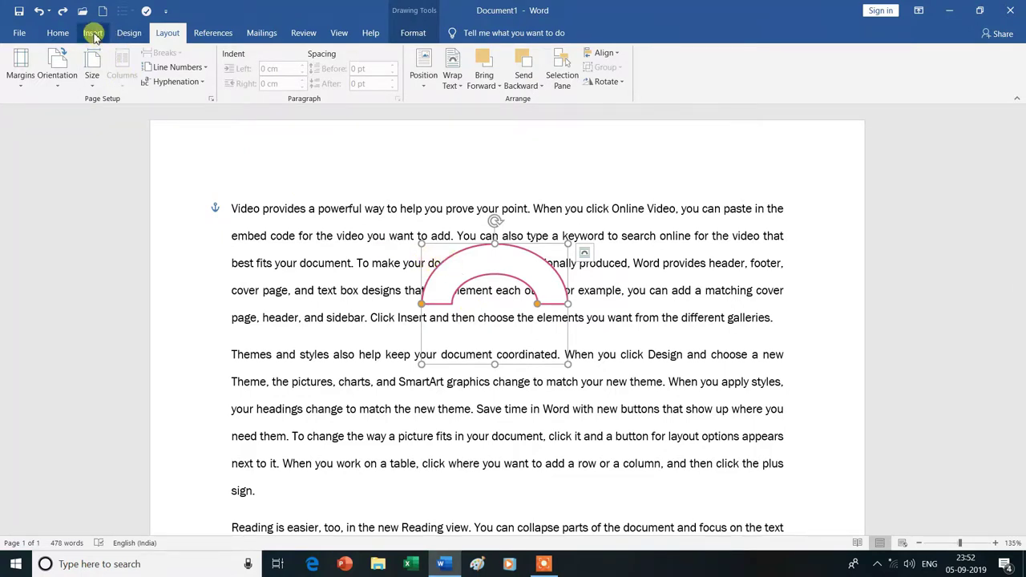
- Draw a smiley face shape to the left of the arc
click(93, 33)
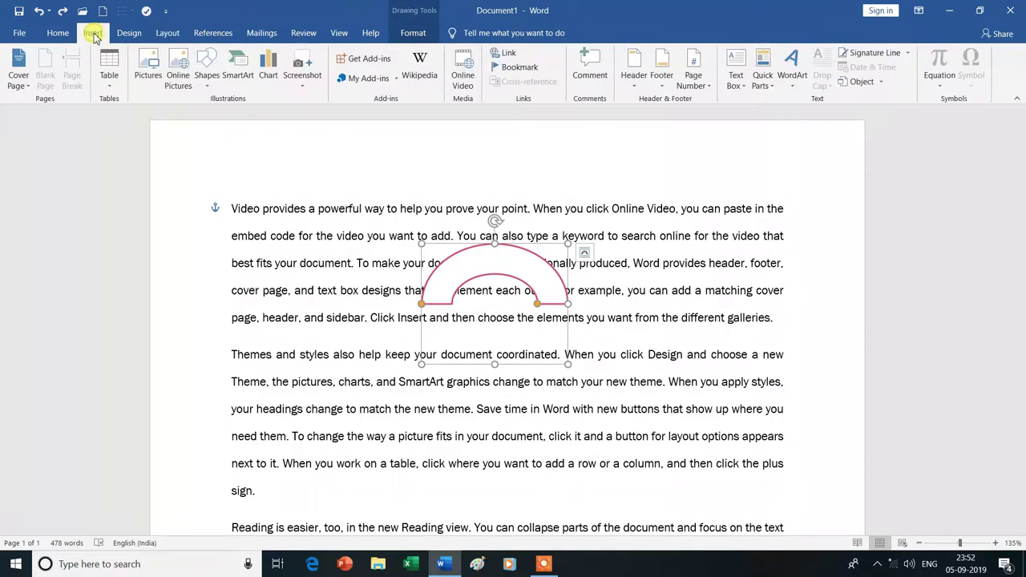
click(206, 80)
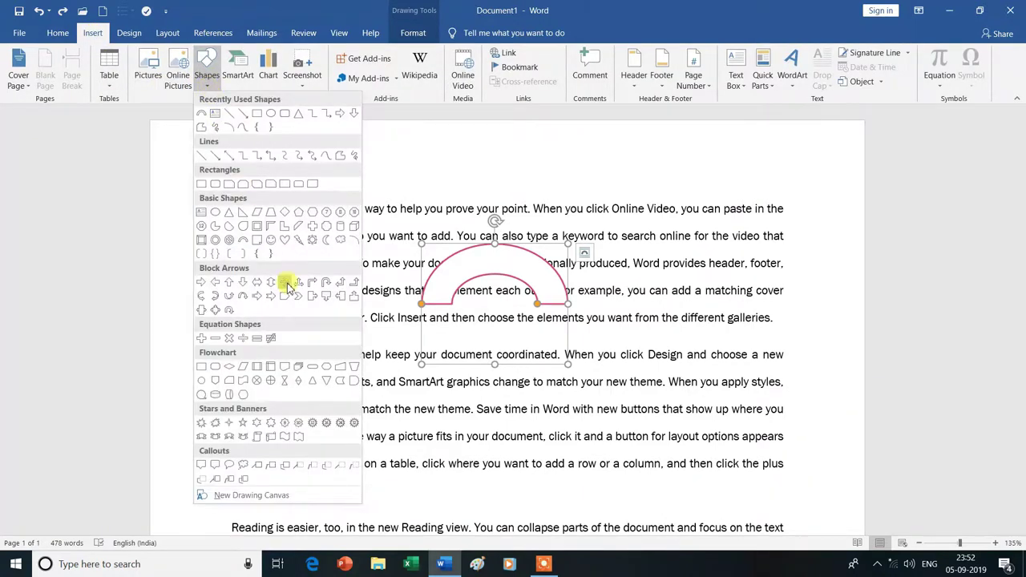
click(271, 241)
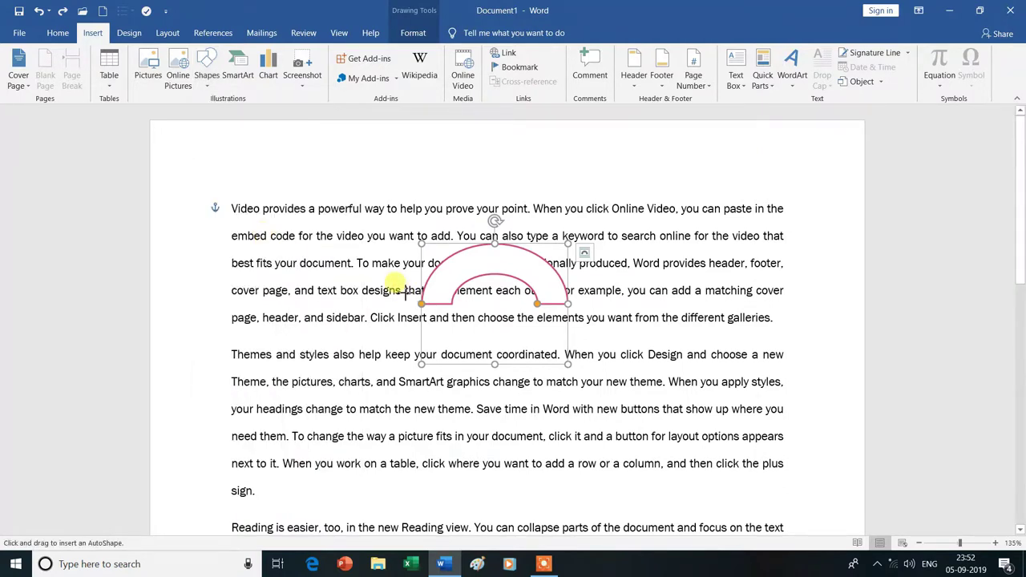
drag(367, 249, 437, 341)
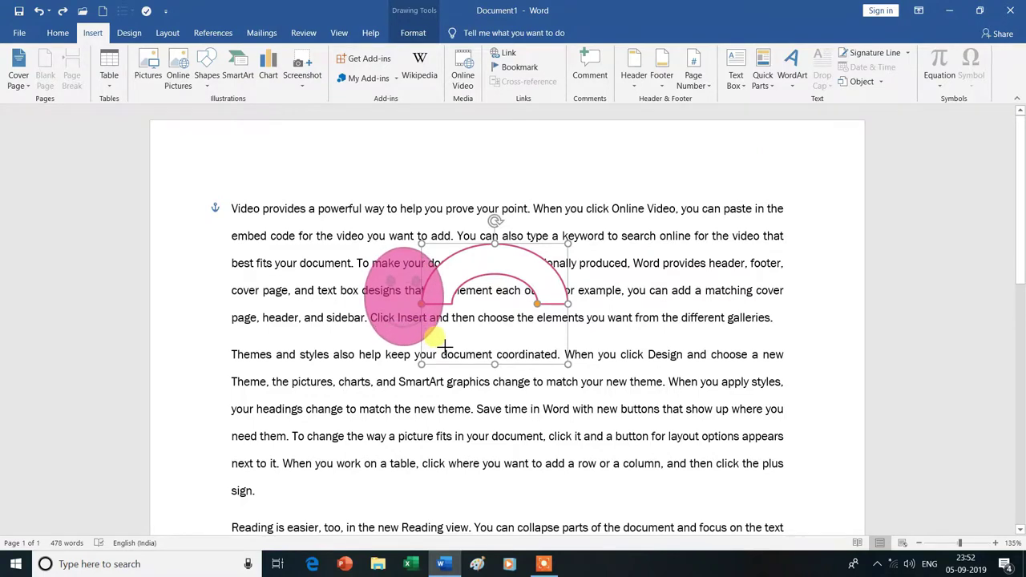
drag(438, 341, 443, 346)
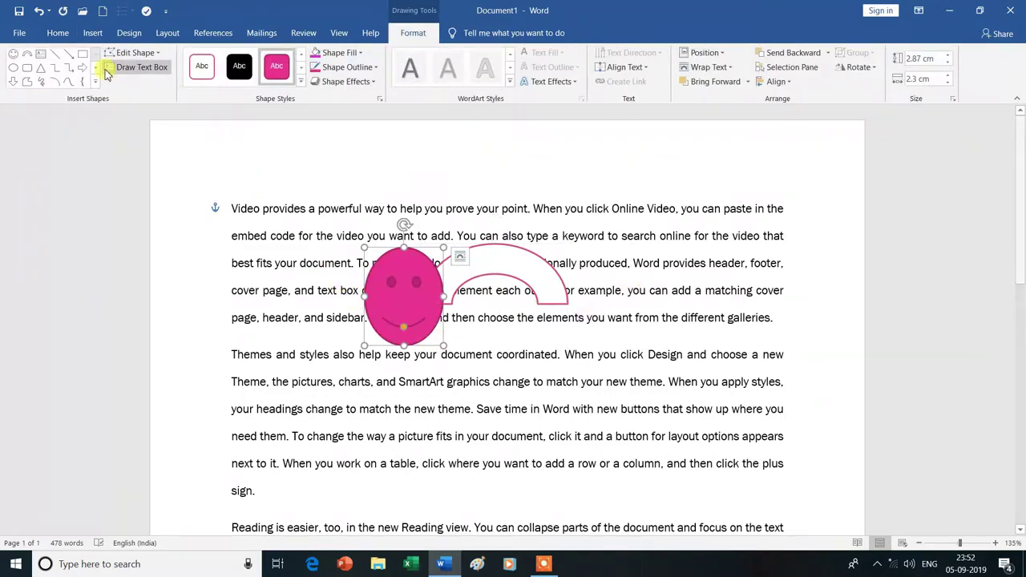
- Draw a hexagon shape to the right of the arc
click(93, 35)
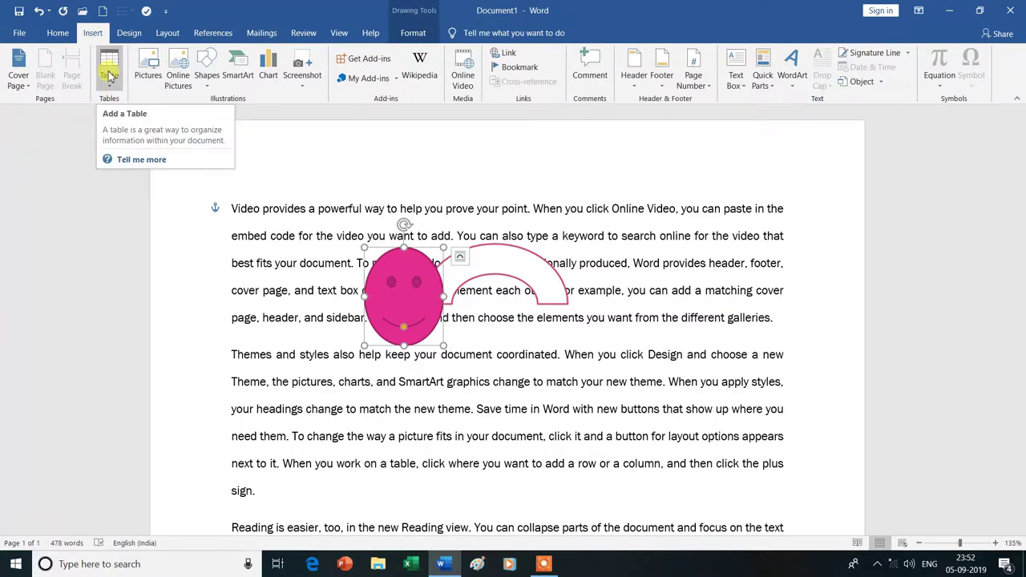
click(206, 72)
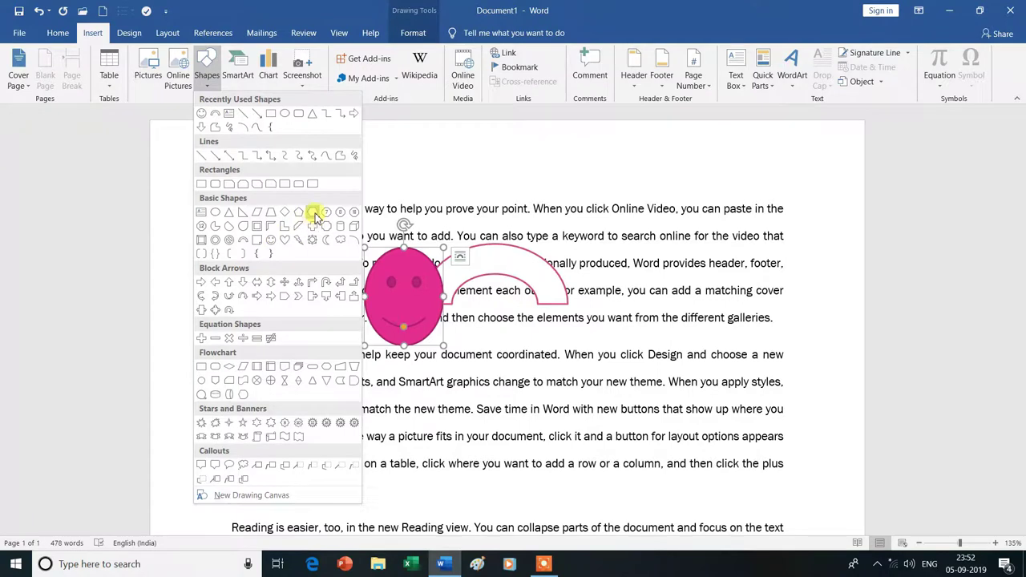
click(315, 214)
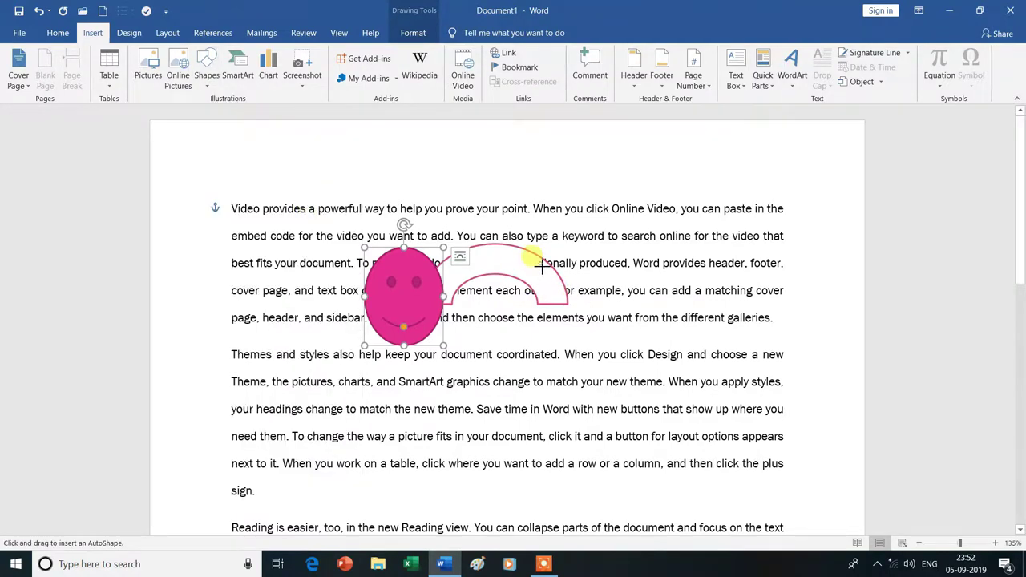
drag(542, 264, 538, 332)
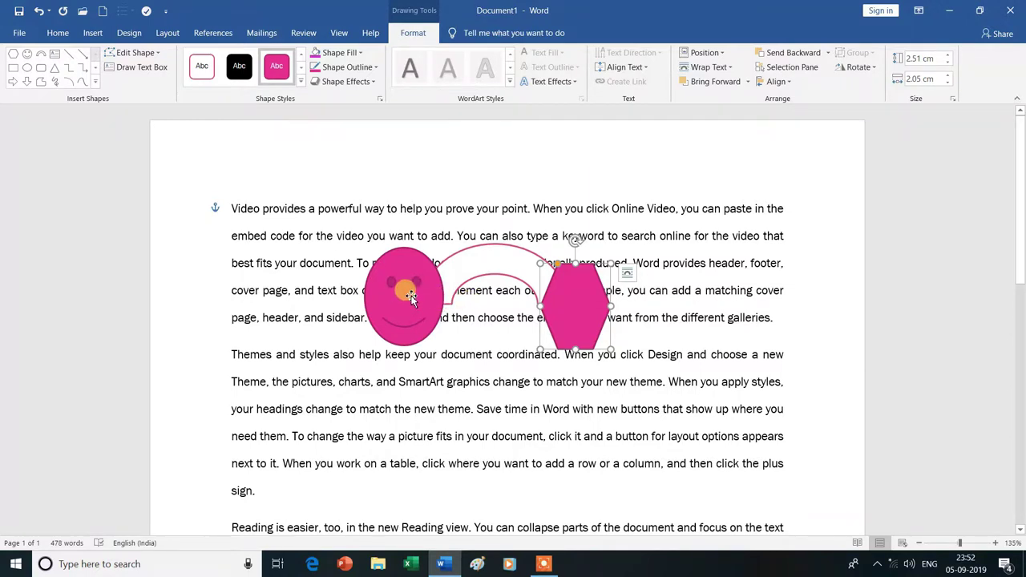
- Fill the smiley face blue and the hexagon dark blue, then select the smiley
click(410, 297)
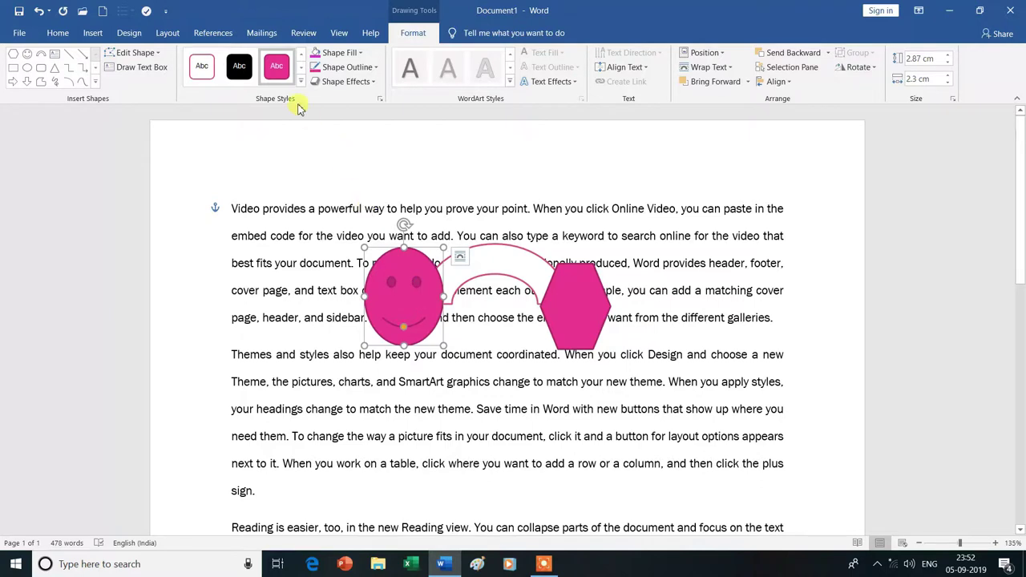
click(359, 53)
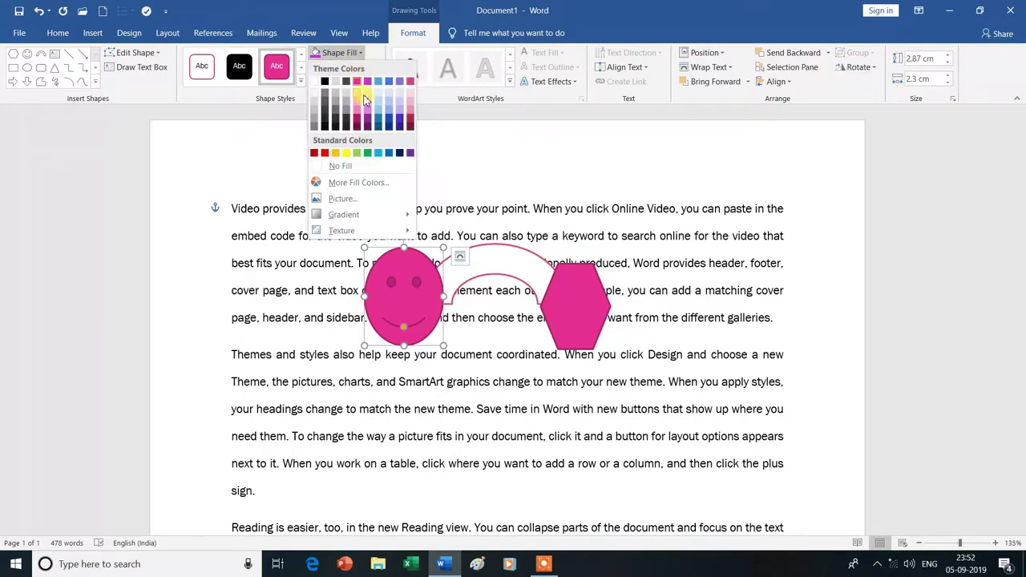
click(380, 153)
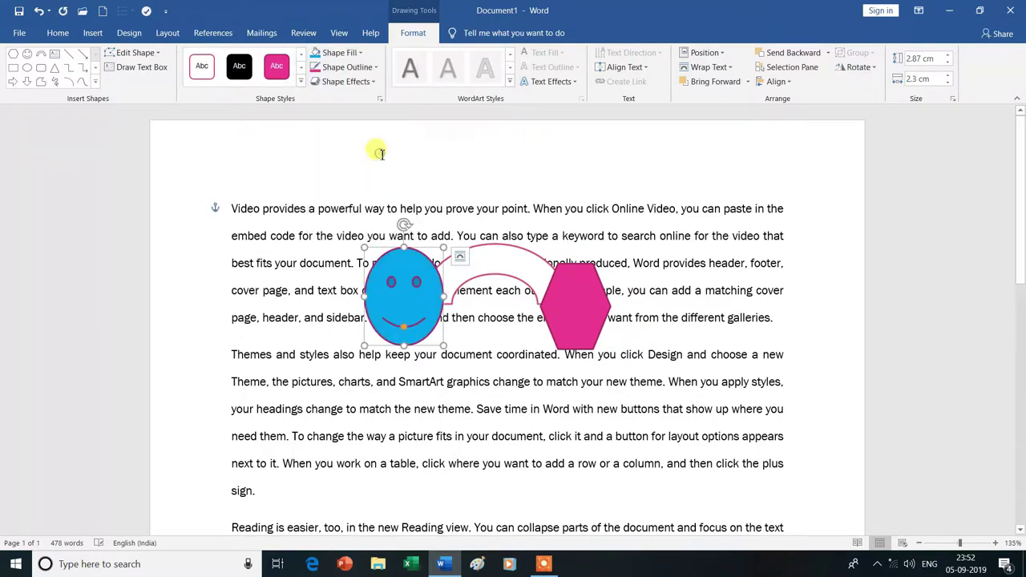
click(577, 311)
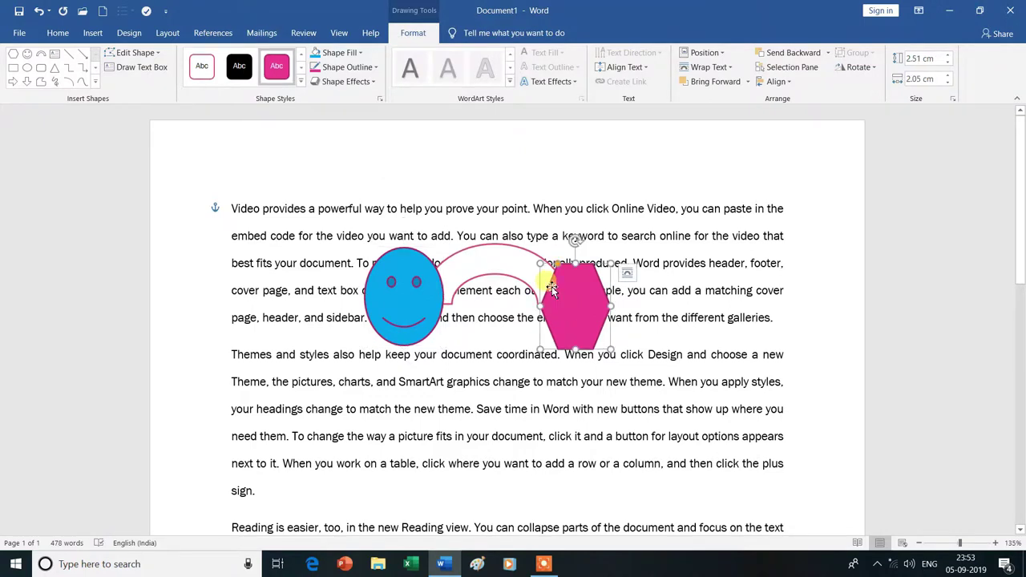
click(358, 54)
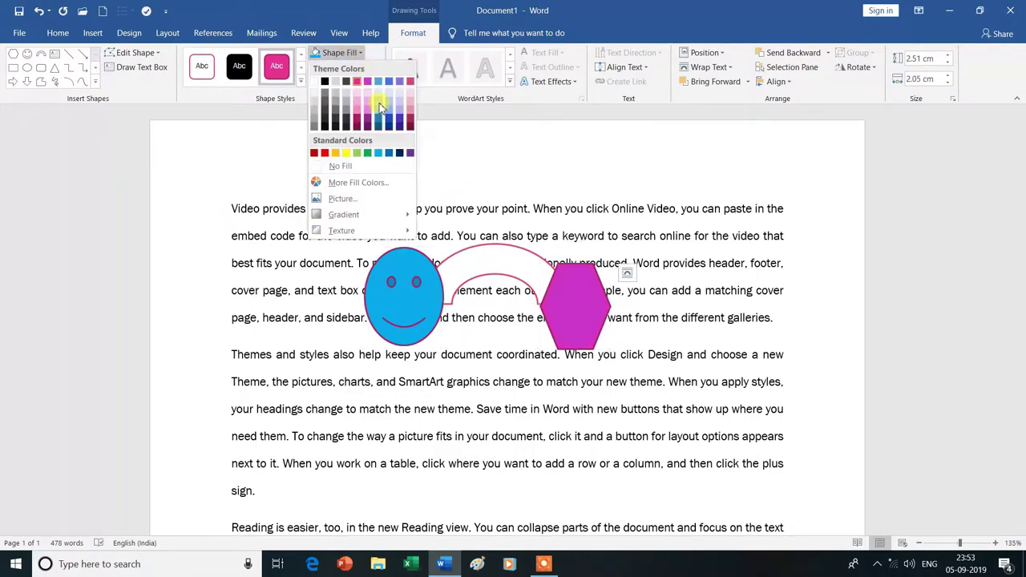
click(400, 150)
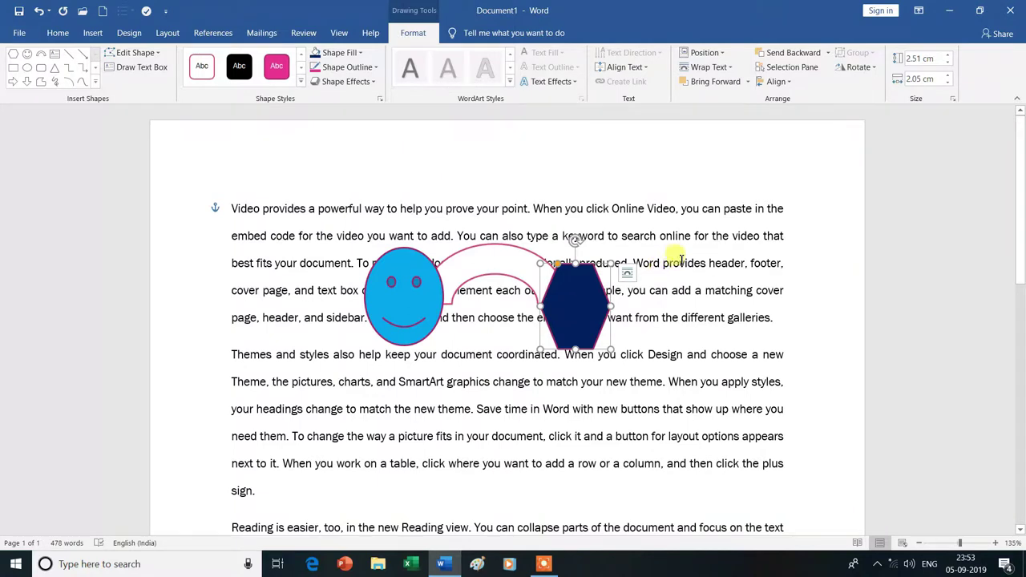
click(678, 237)
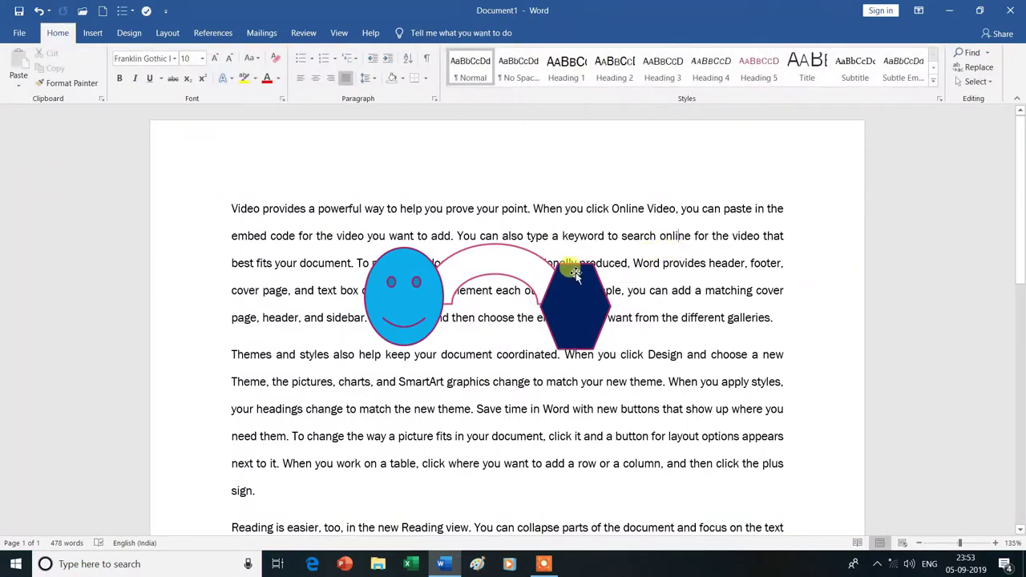
click(395, 286)
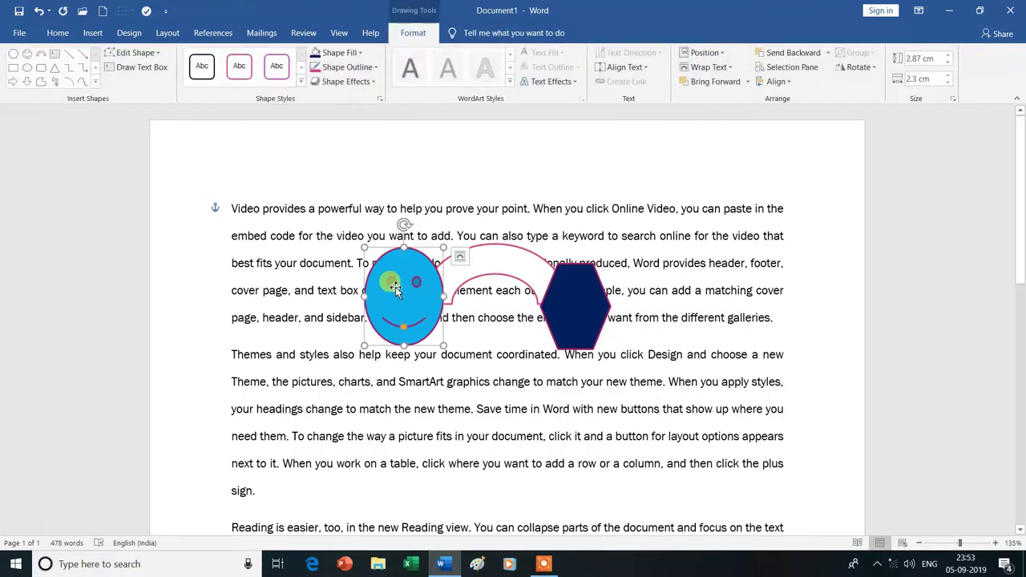
- Bring the smiley forward, then raise the block arc twice, above the smiley and hexagon
click(170, 33)
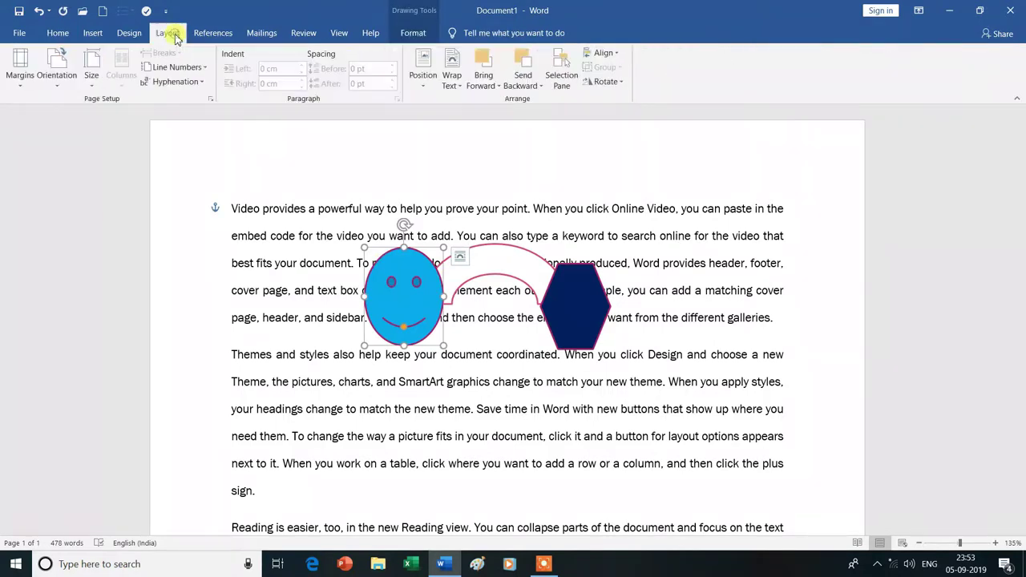
click(484, 80)
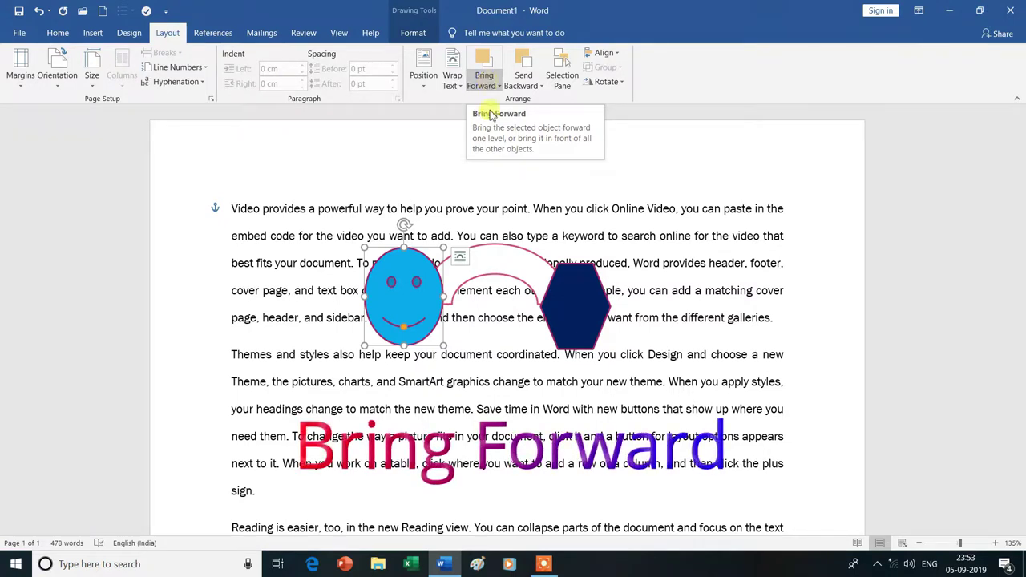
click(485, 263)
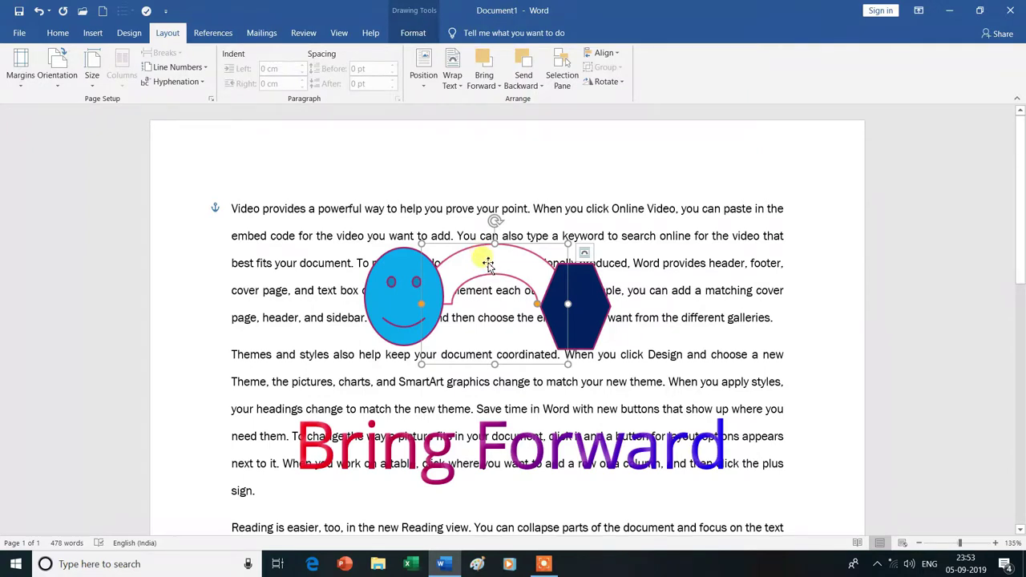
click(498, 85)
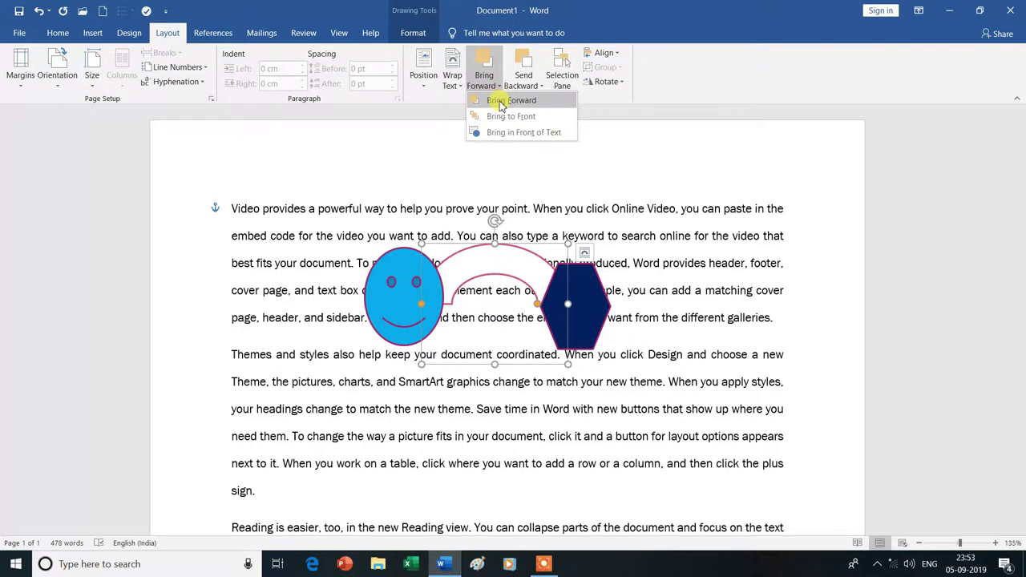
click(501, 102)
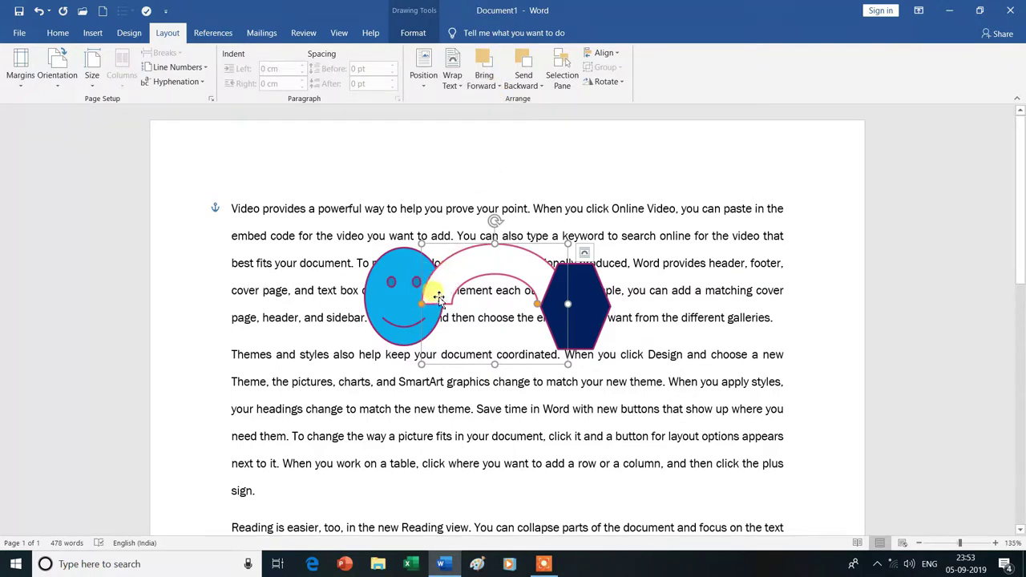
click(500, 89)
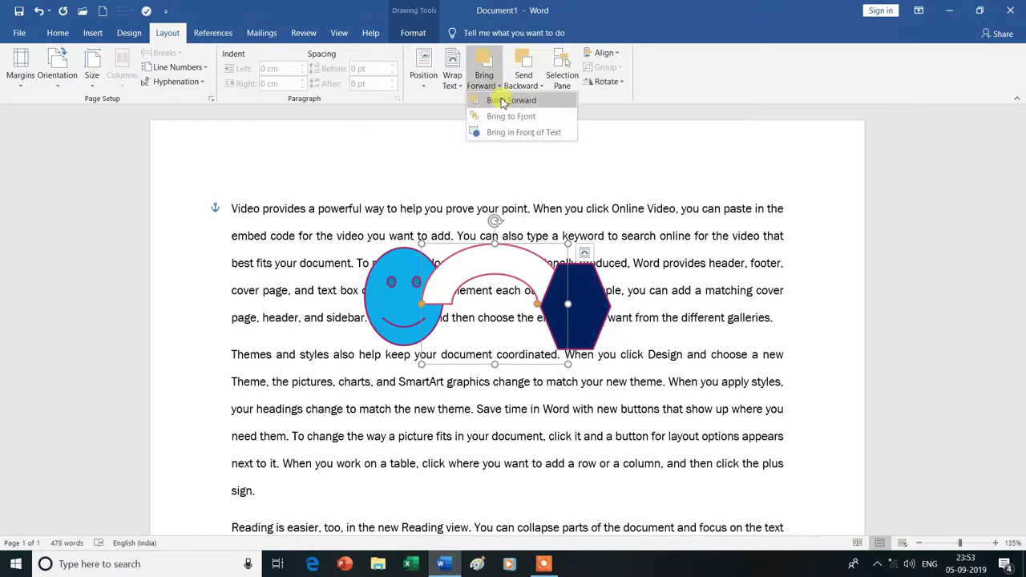
click(502, 101)
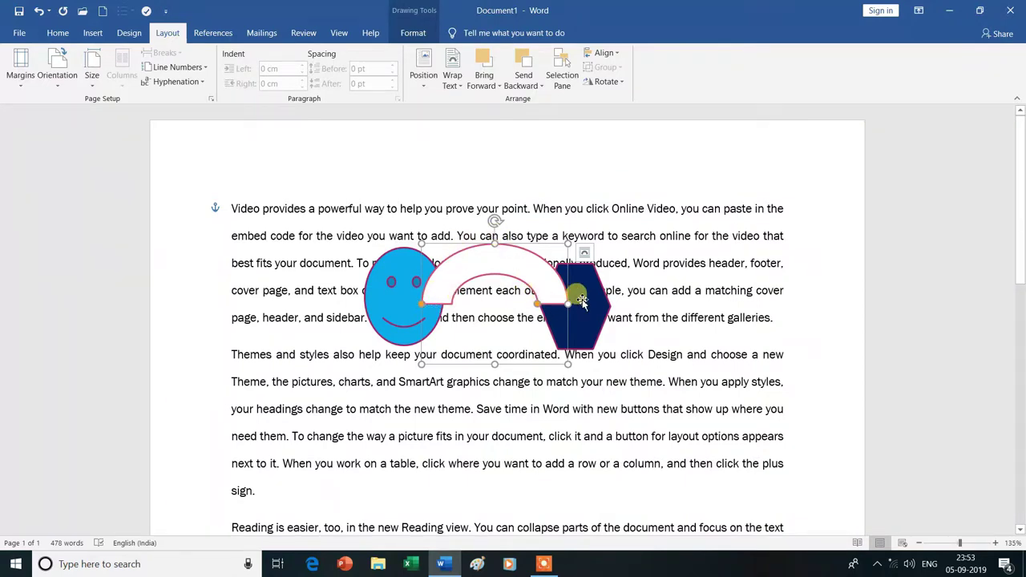
click(528, 78)
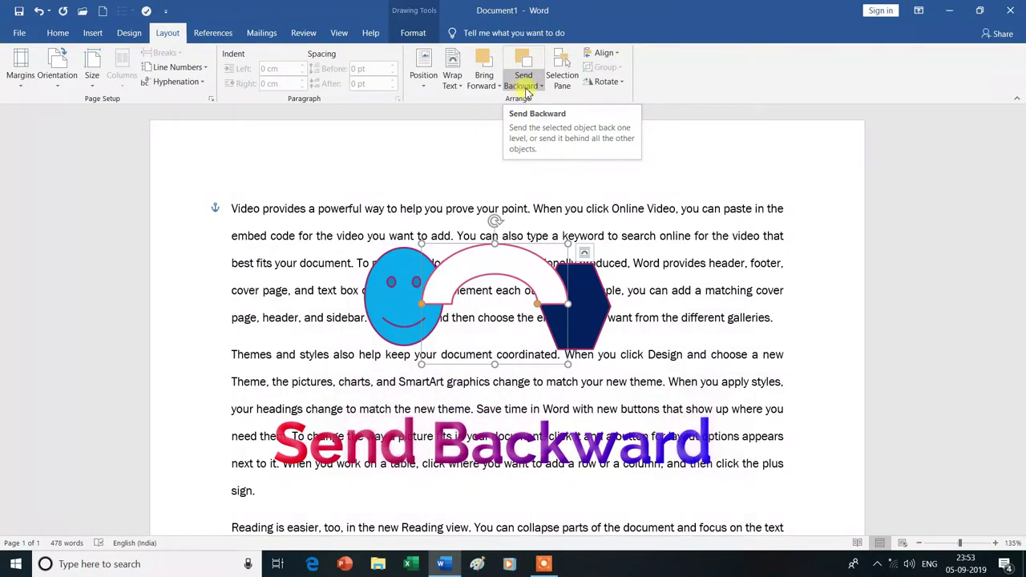
- Send the block arc backward twice, behind the hexagon and the smiley face
click(542, 89)
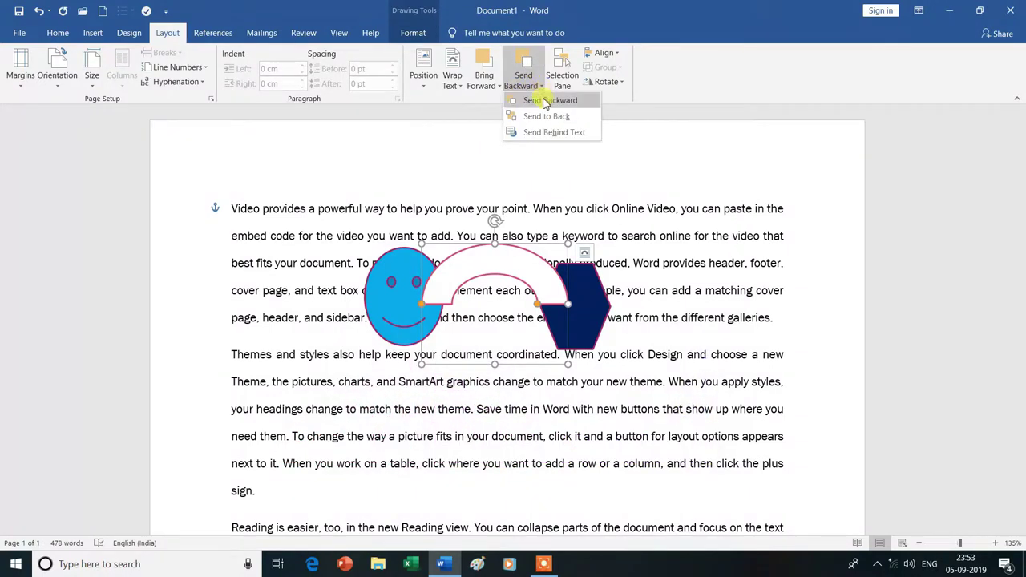
click(545, 103)
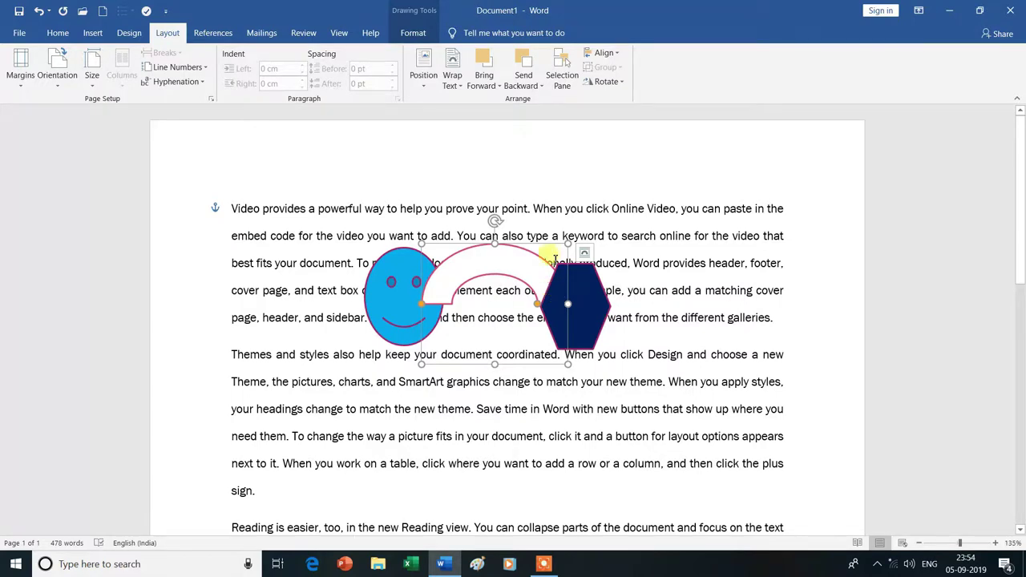
click(541, 88)
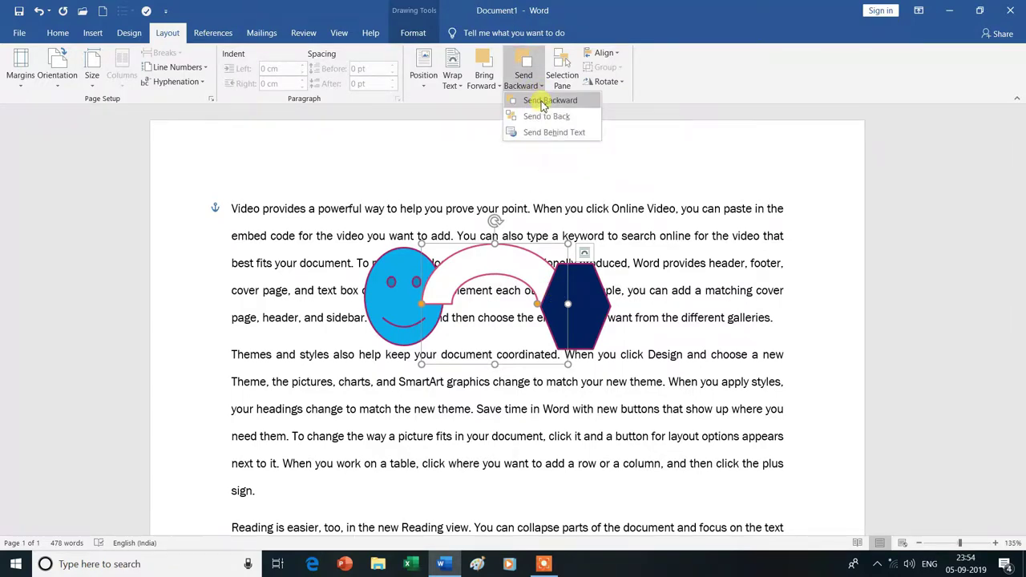
click(543, 102)
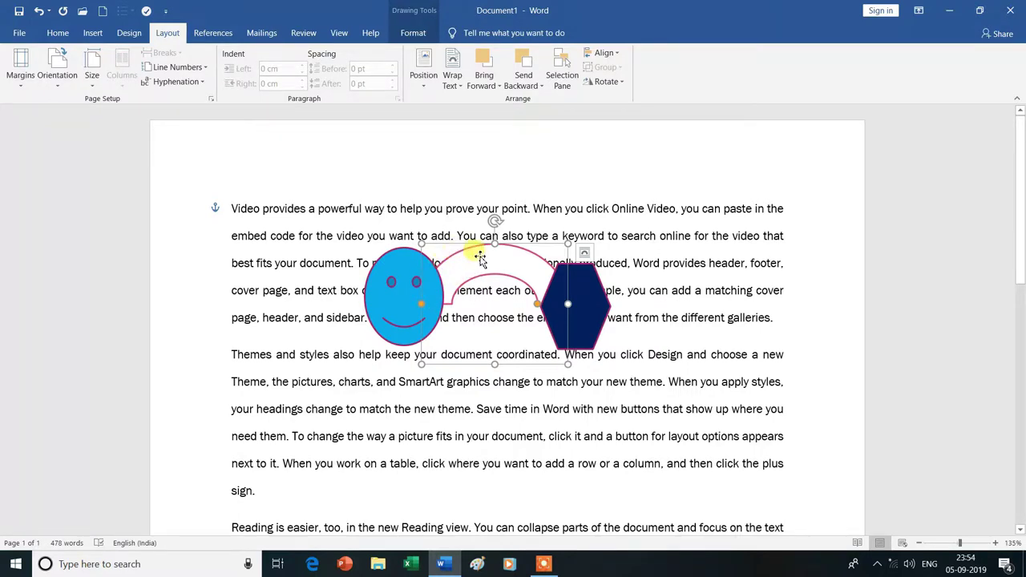
click(499, 91)
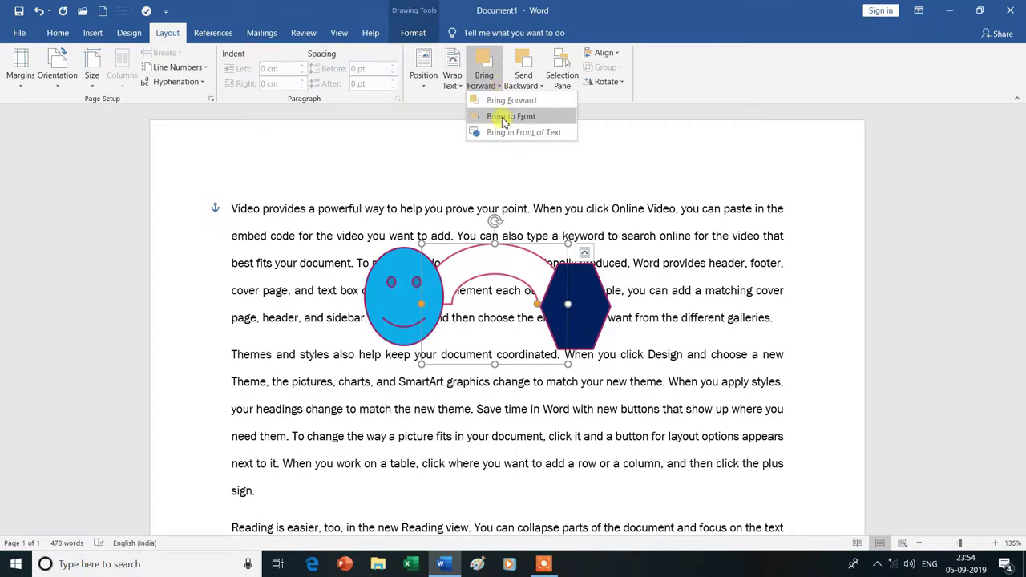
- Bring the arc to the front, then send it to the back of all shapes
click(504, 119)
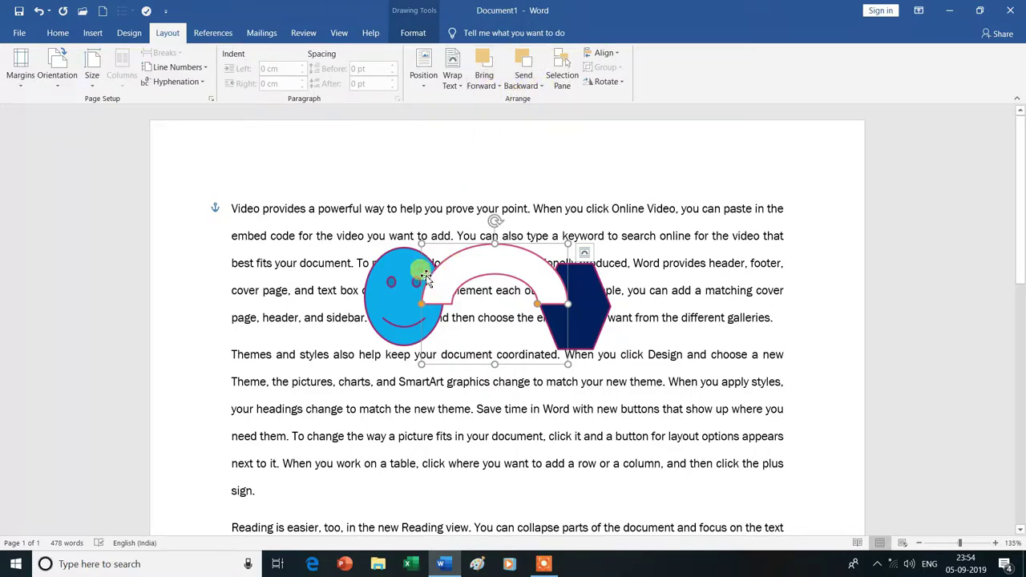
click(539, 85)
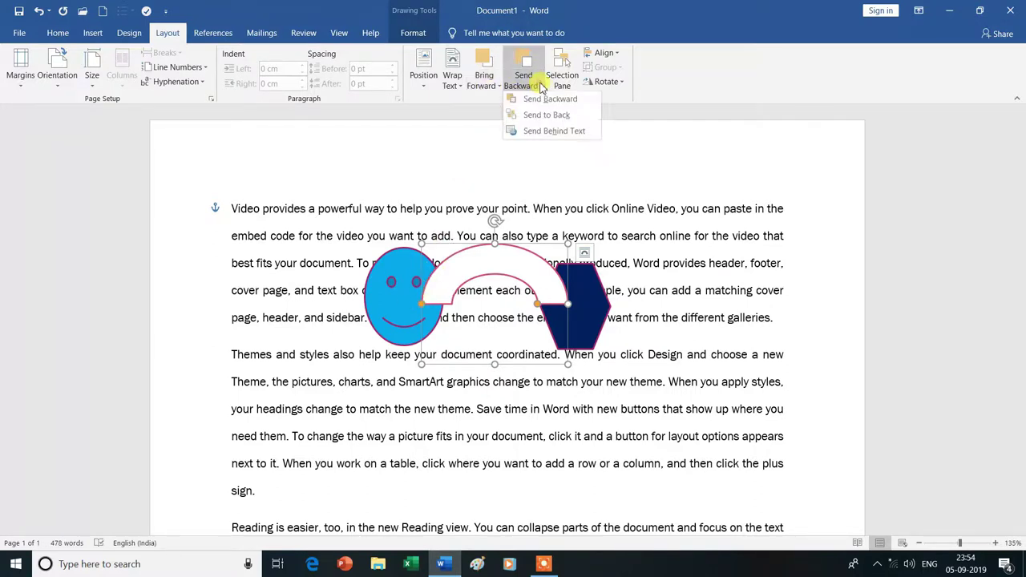
click(545, 116)
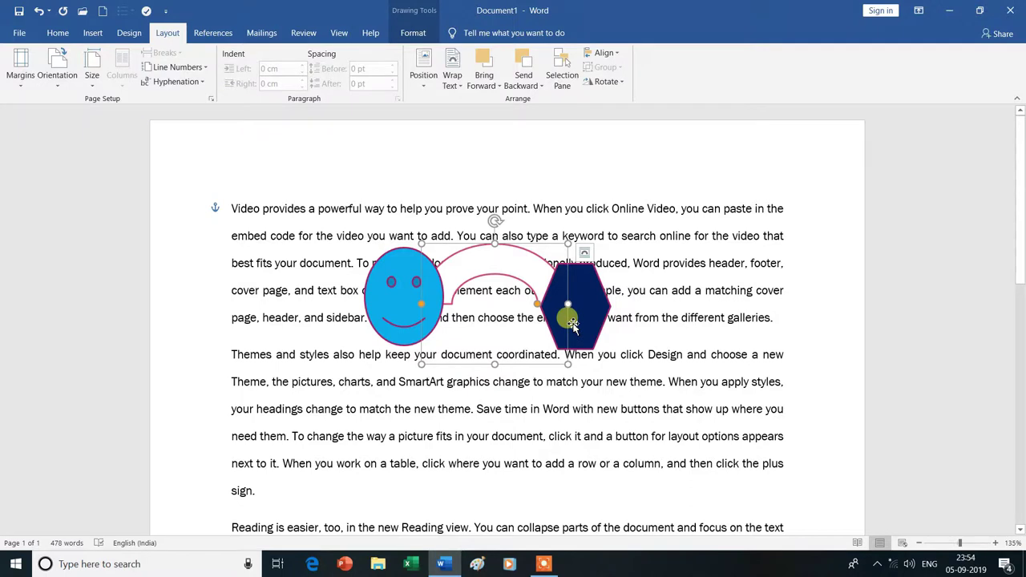
- Select the smiley face and open its Bring Forward and Send Backward options
click(401, 302)
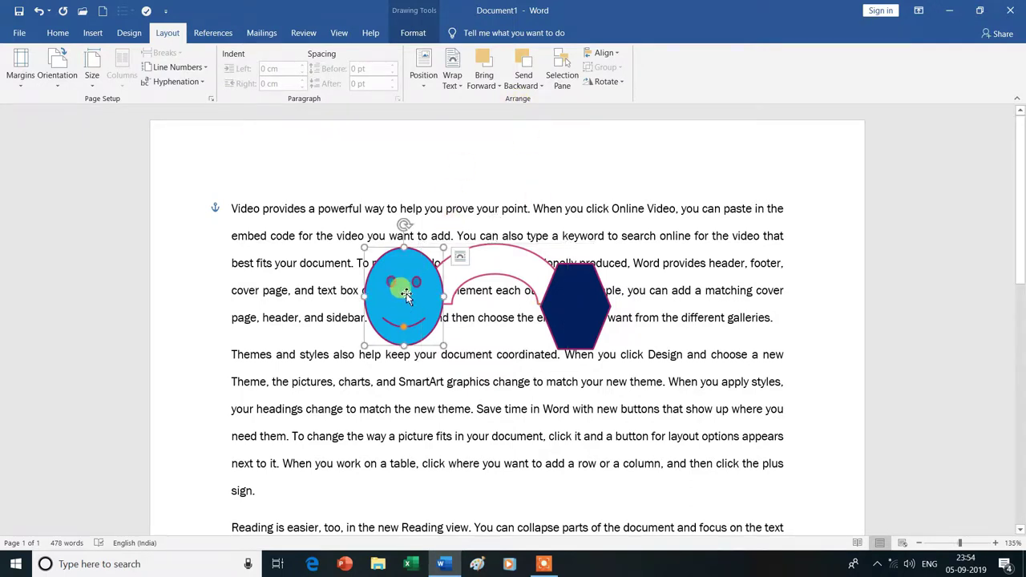
click(501, 86)
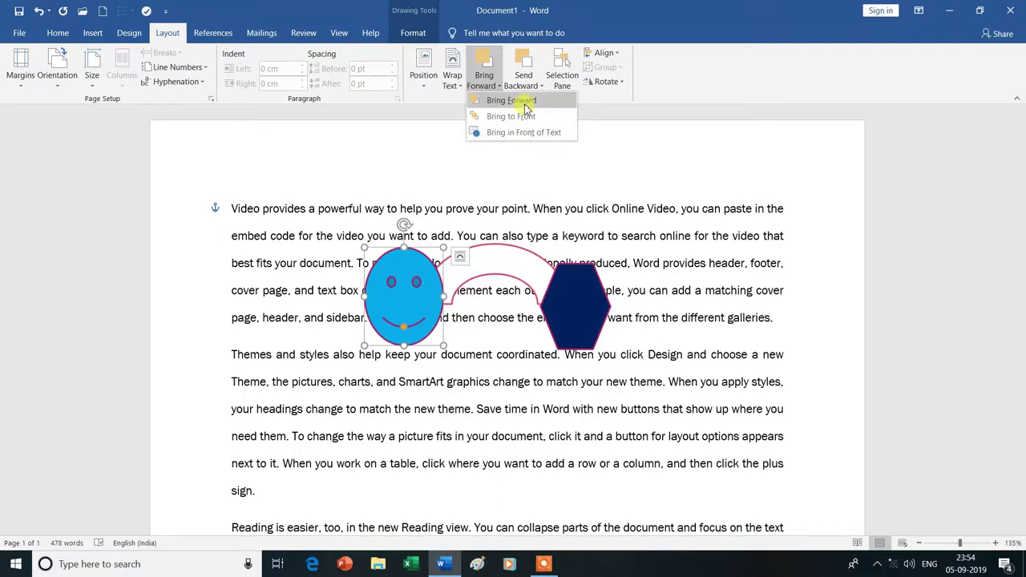
click(542, 86)
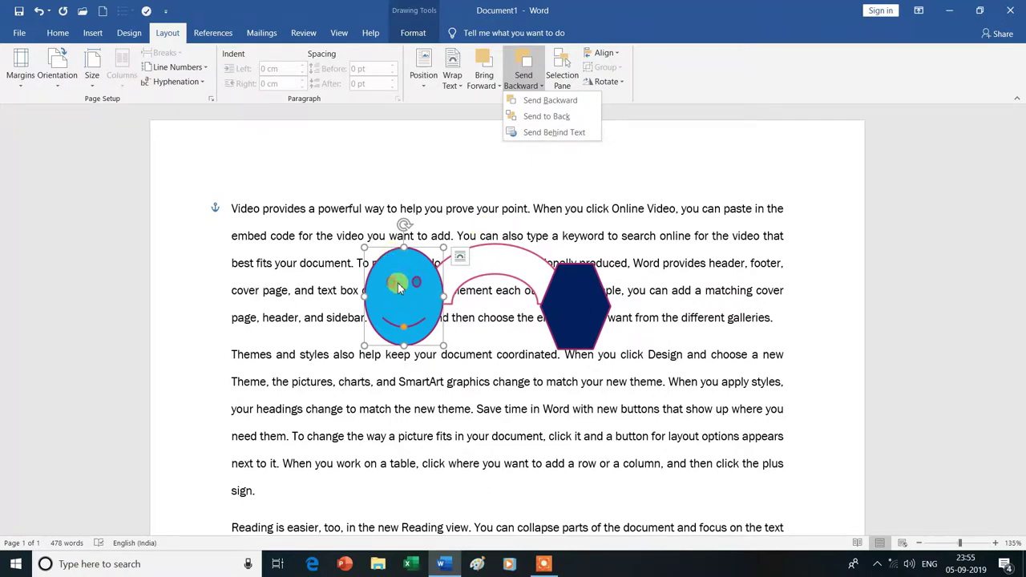
click(544, 133)
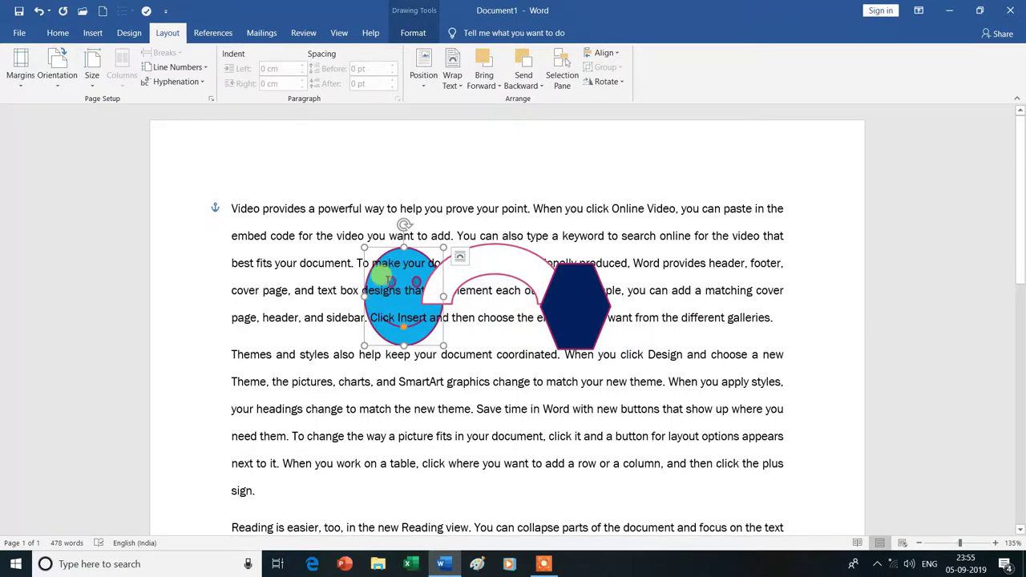
click(495, 85)
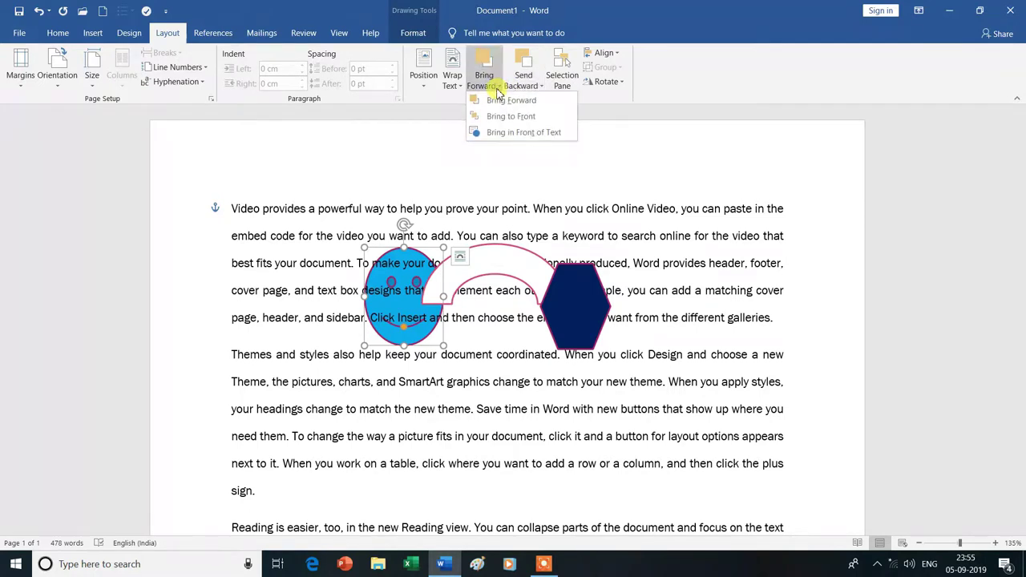
click(505, 138)
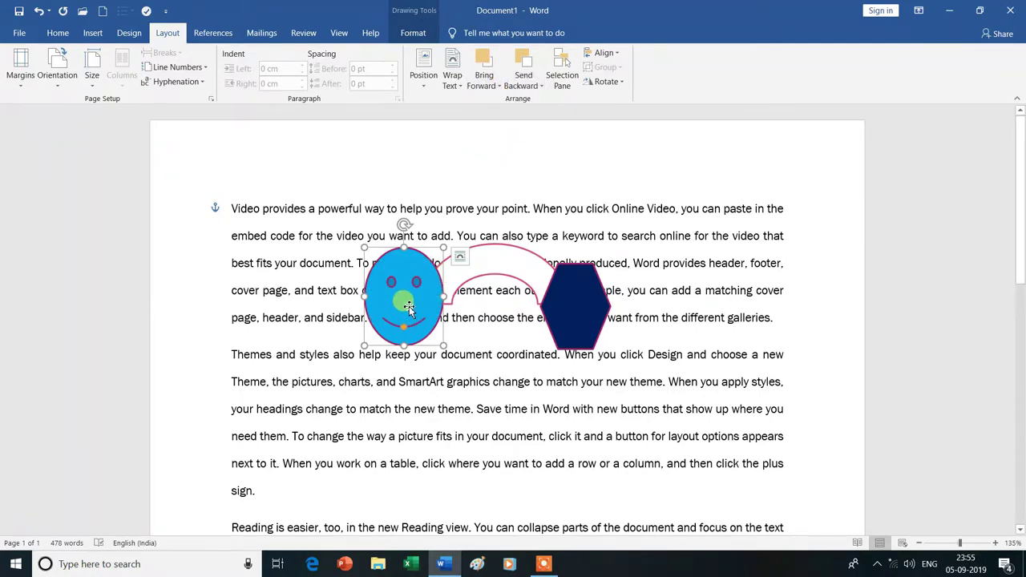
drag(407, 308, 403, 275)
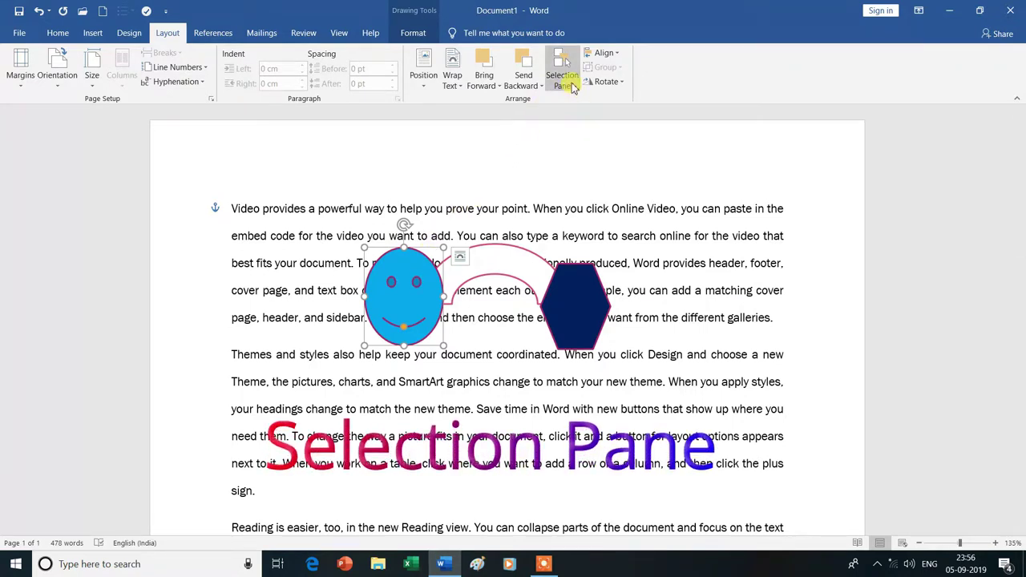
- In the Selection Pane, match Smiley Face 2, Block Arc 1 and Hexagon 3 to their shapes
click(572, 88)
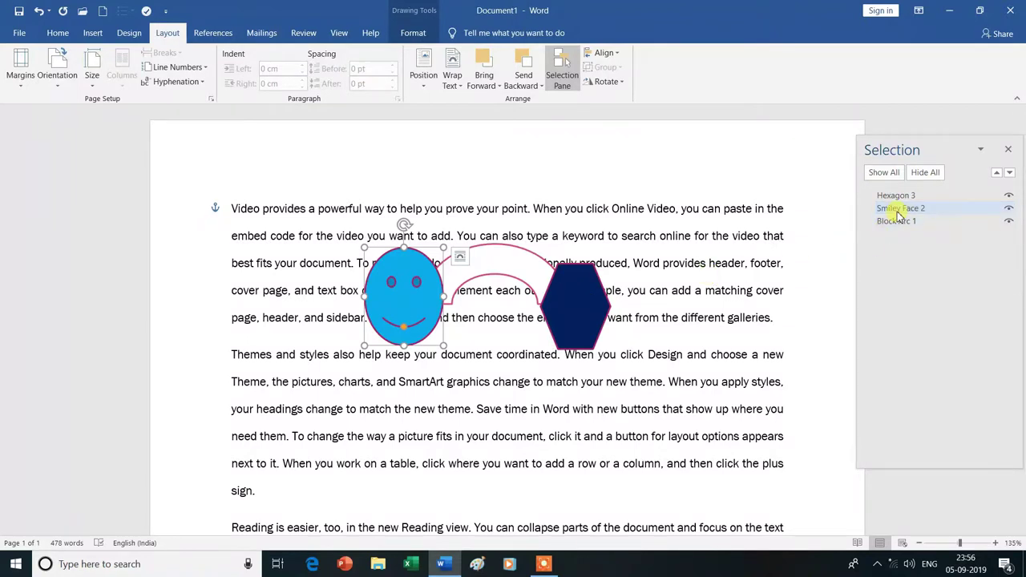
click(900, 210)
click(401, 303)
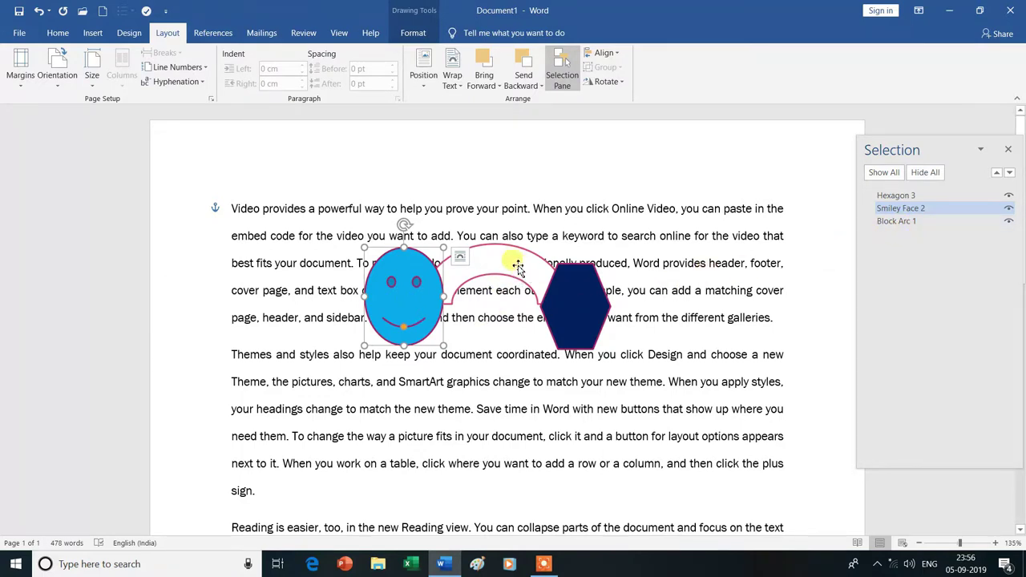
click(544, 265)
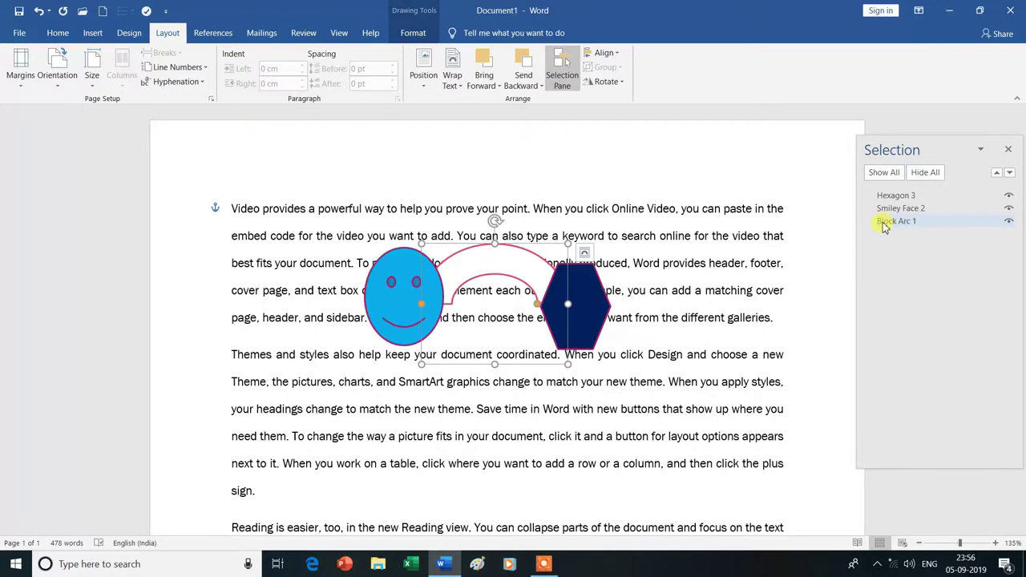
click(935, 221)
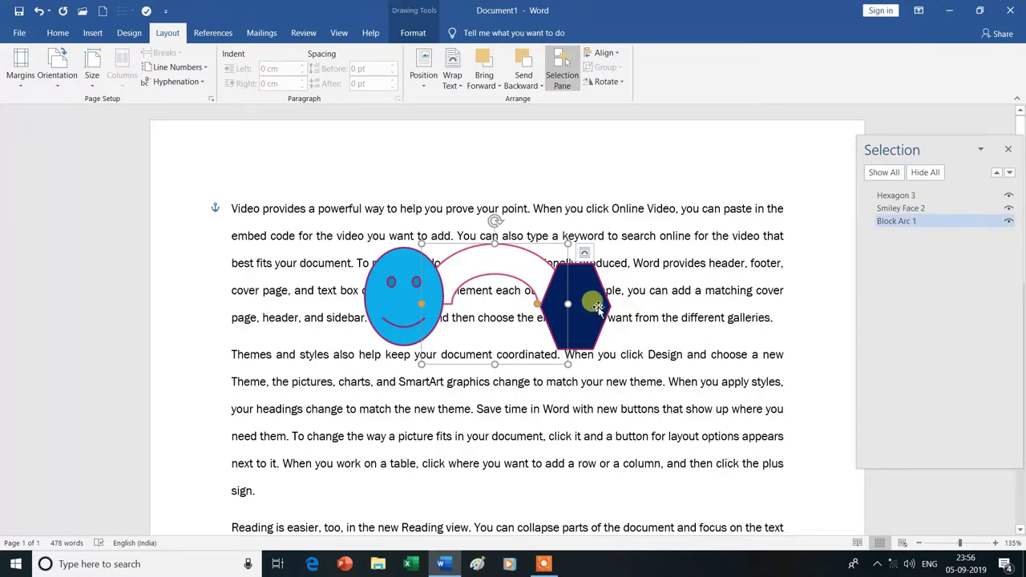
click(597, 307)
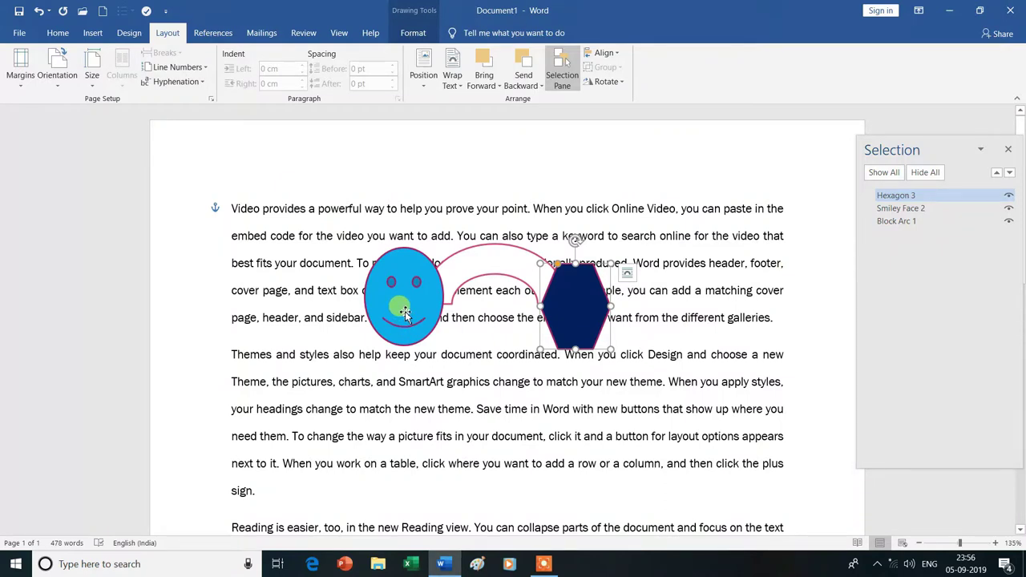
click(405, 312)
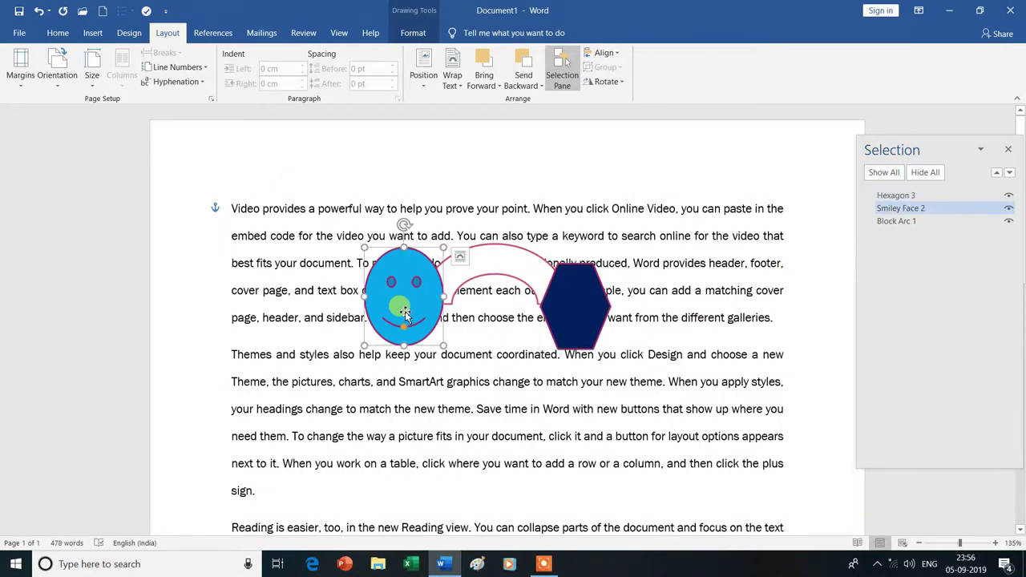
- Hide the smiley face, the block arc and the hexagon with their eye icons
click(1009, 209)
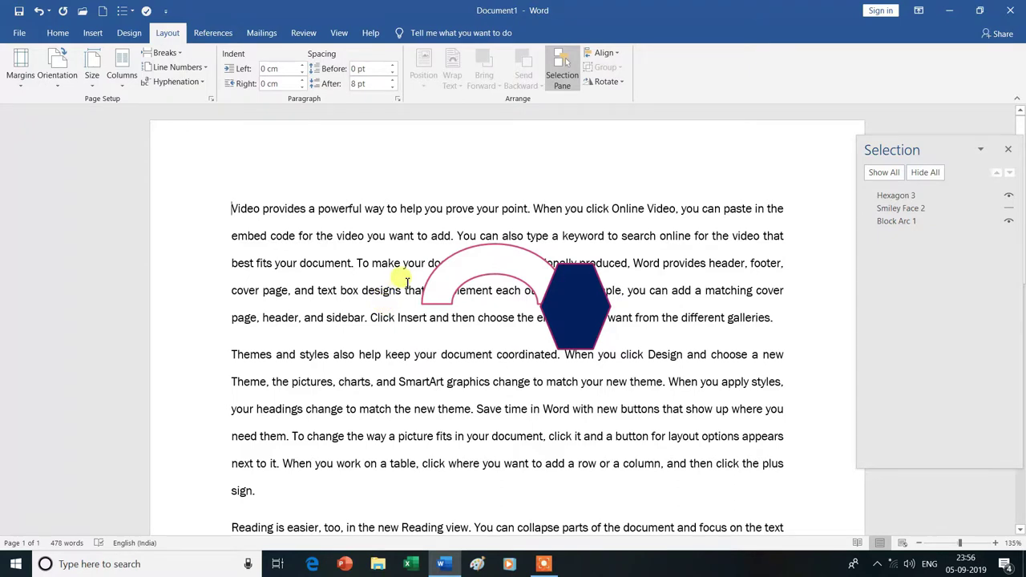
click(492, 265)
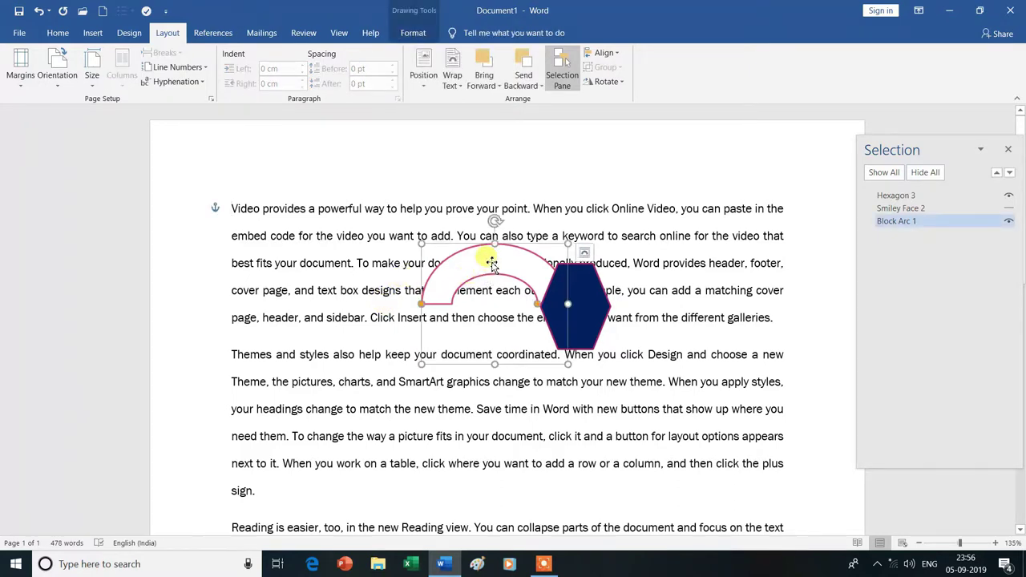
click(1009, 222)
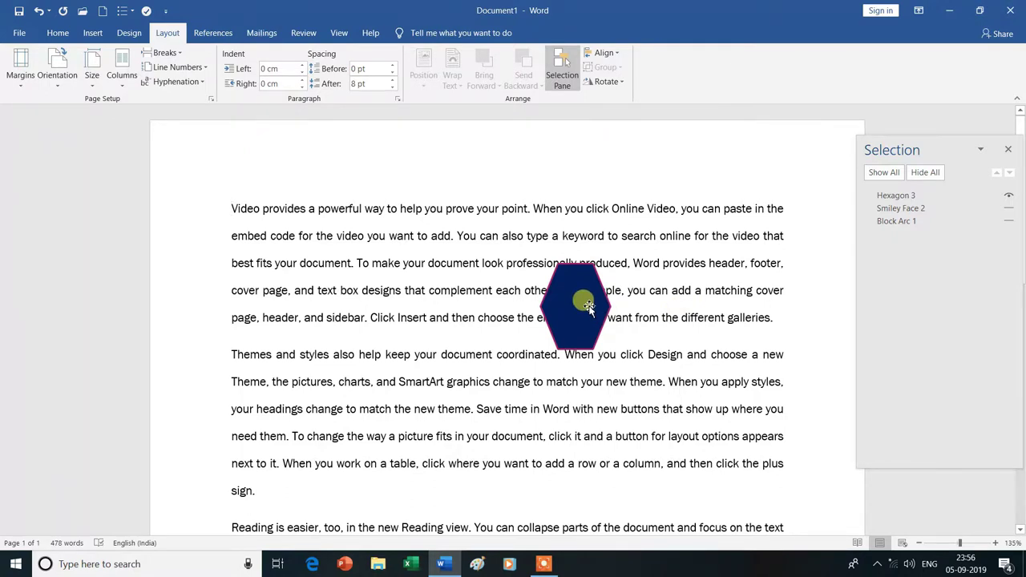
click(1010, 198)
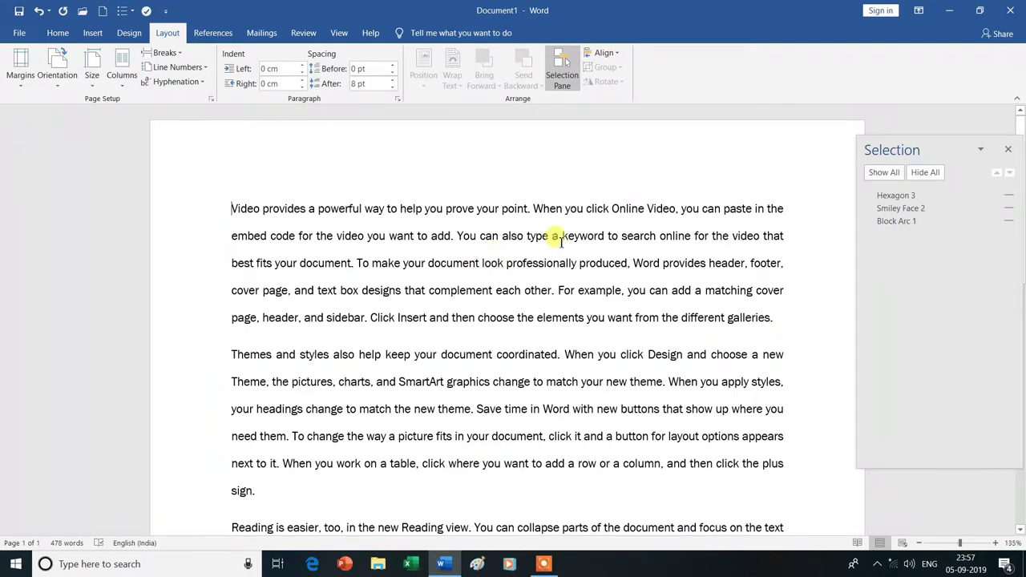
- In the Selection Pane, show all shapes, hide all three at once, then show them again
click(885, 172)
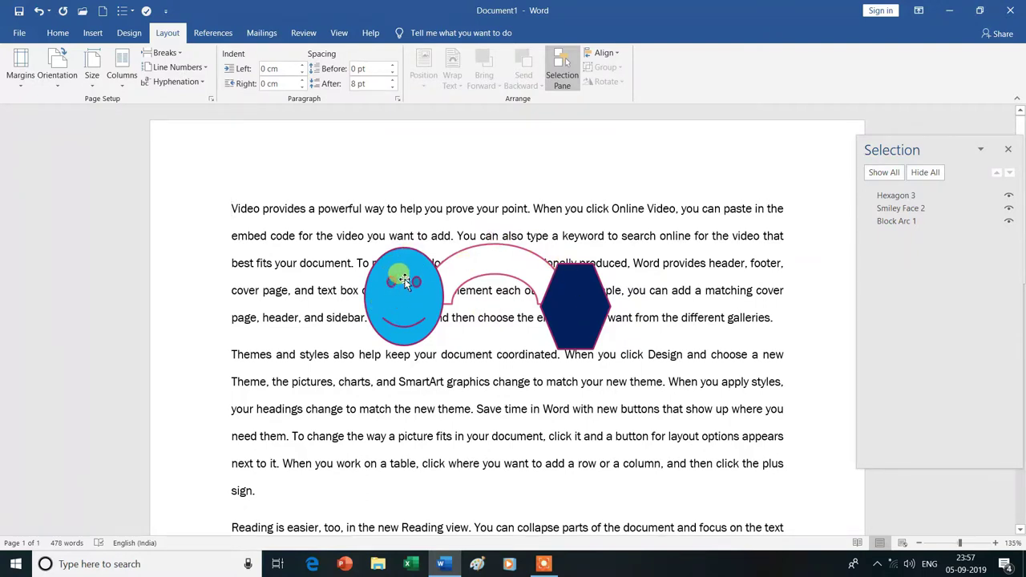
click(926, 176)
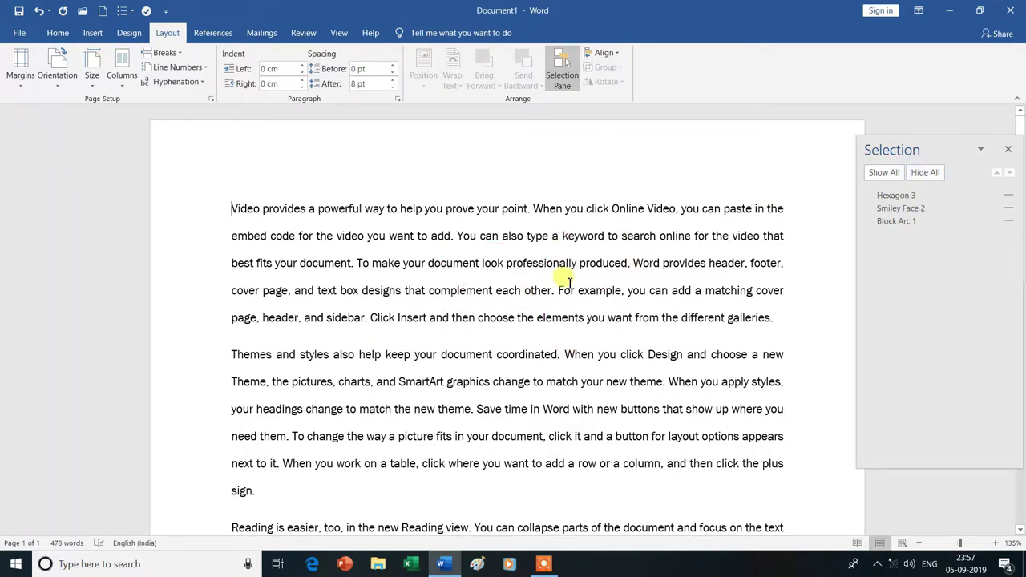
click(885, 175)
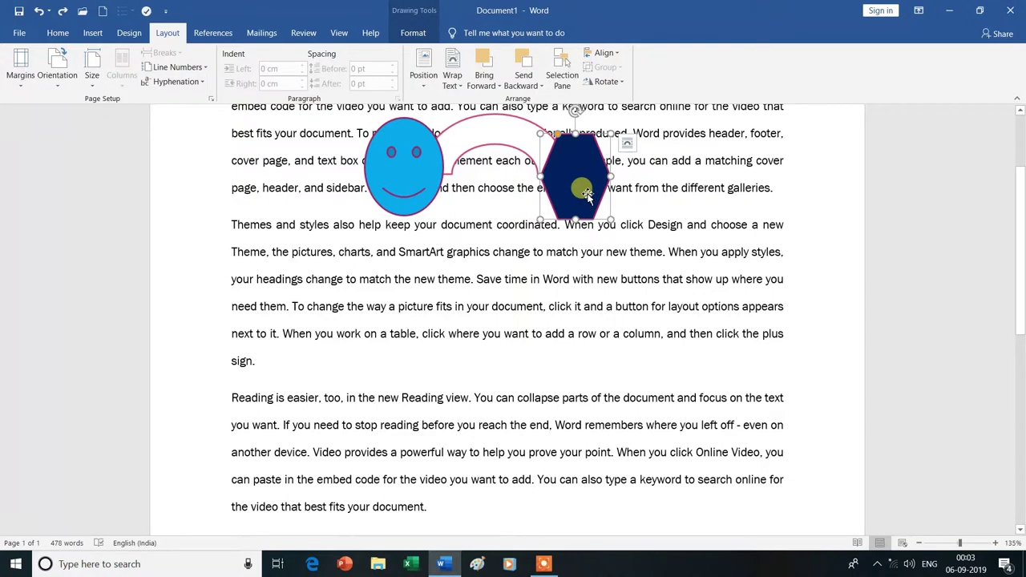
- Move the hexagon into the Reading paragraph and the arc into the Themes paragraph, below the smiley
drag(587, 194, 403, 448)
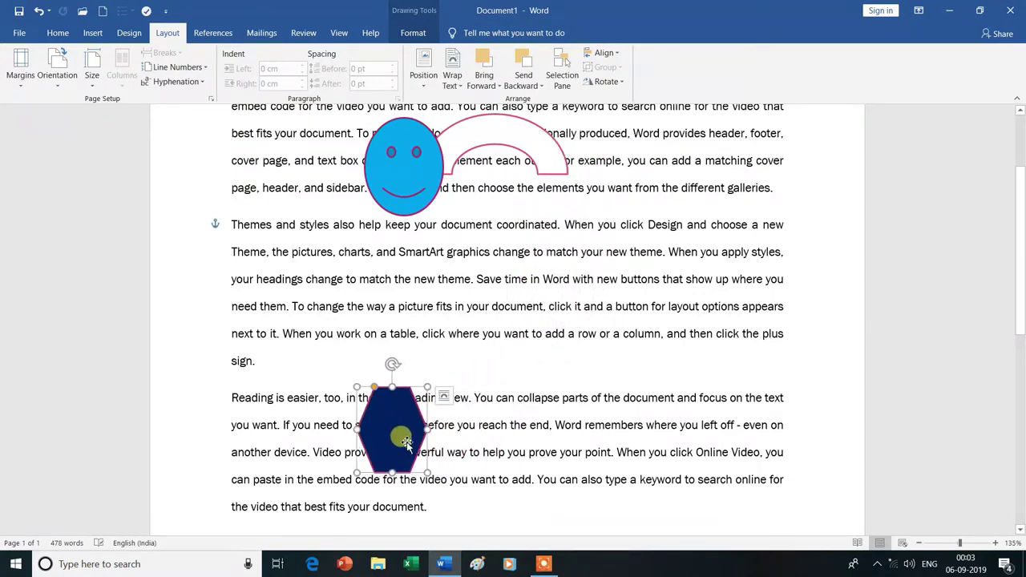
mouse_move(483, 132)
mouse_down()
mouse_move(459, 274)
mouse_move(409, 262)
mouse_up()
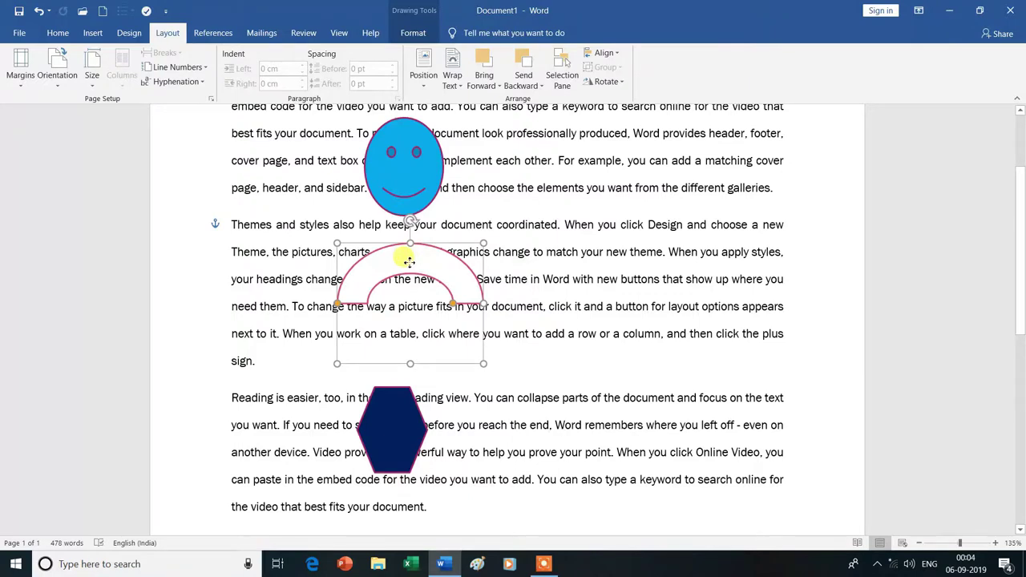
drag(408, 262, 405, 264)
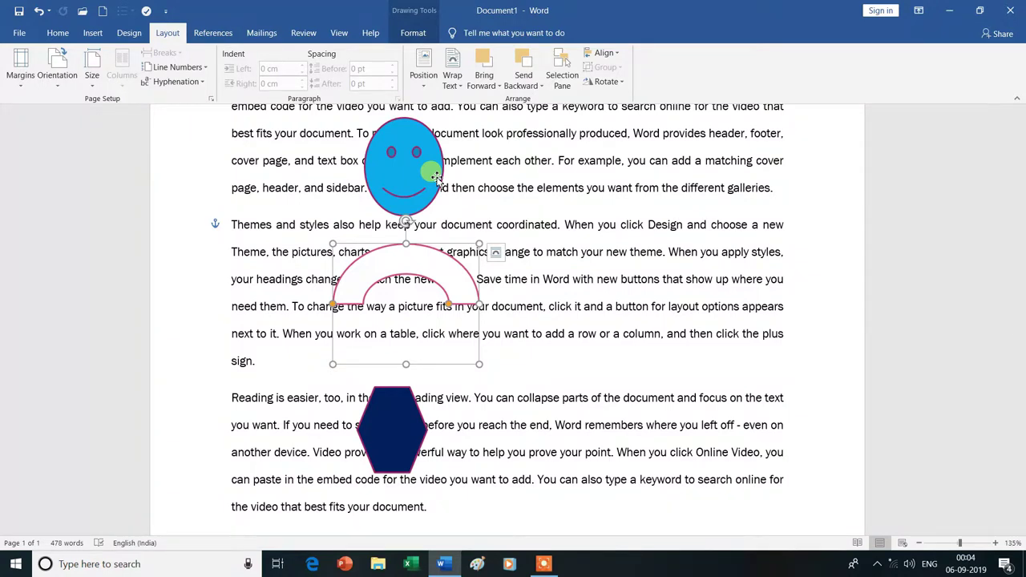
- Select all three shapes and try Align Left, then Align Center, then Align Right
shift+click(423, 167)
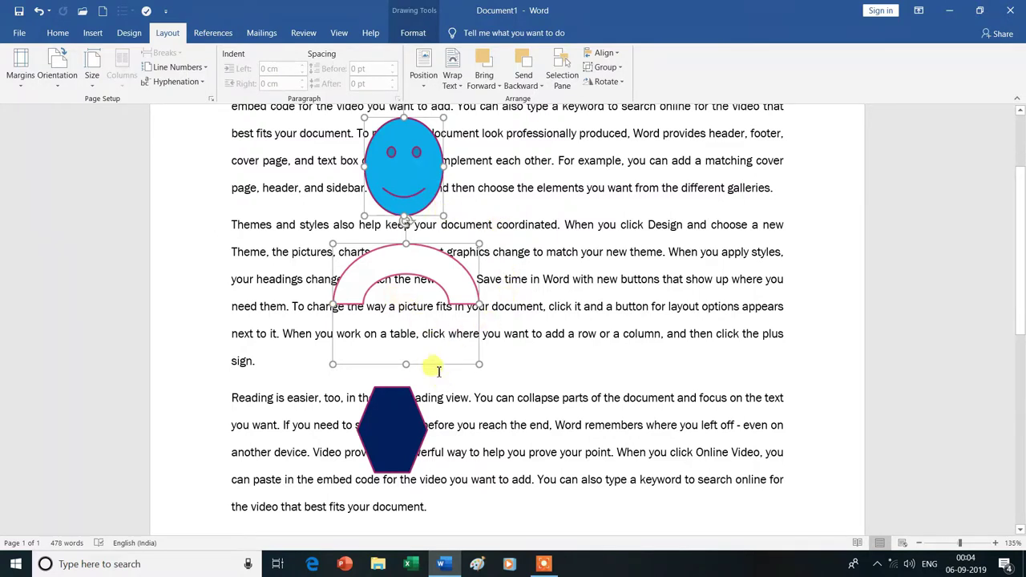
shift+click(399, 424)
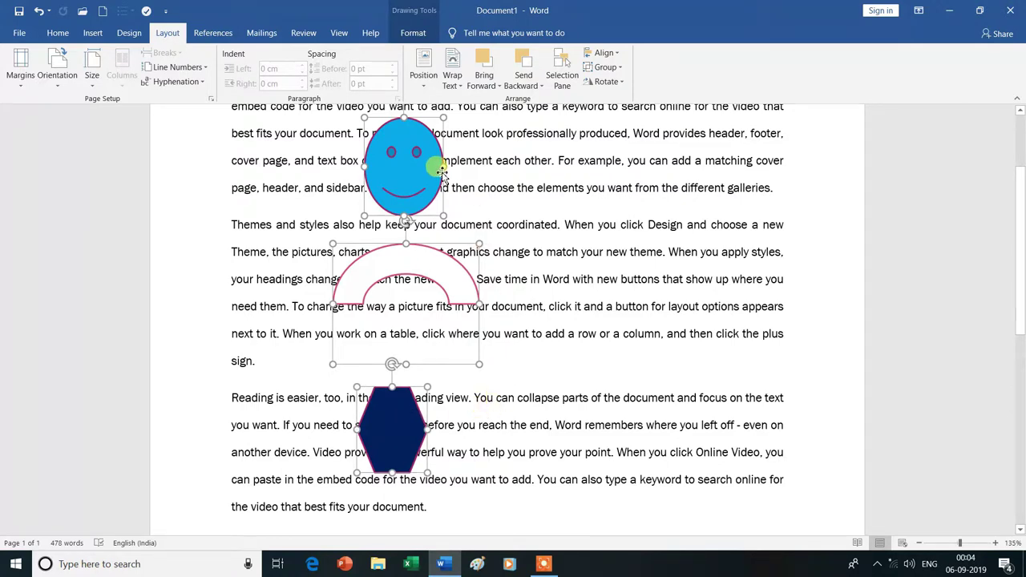
click(619, 54)
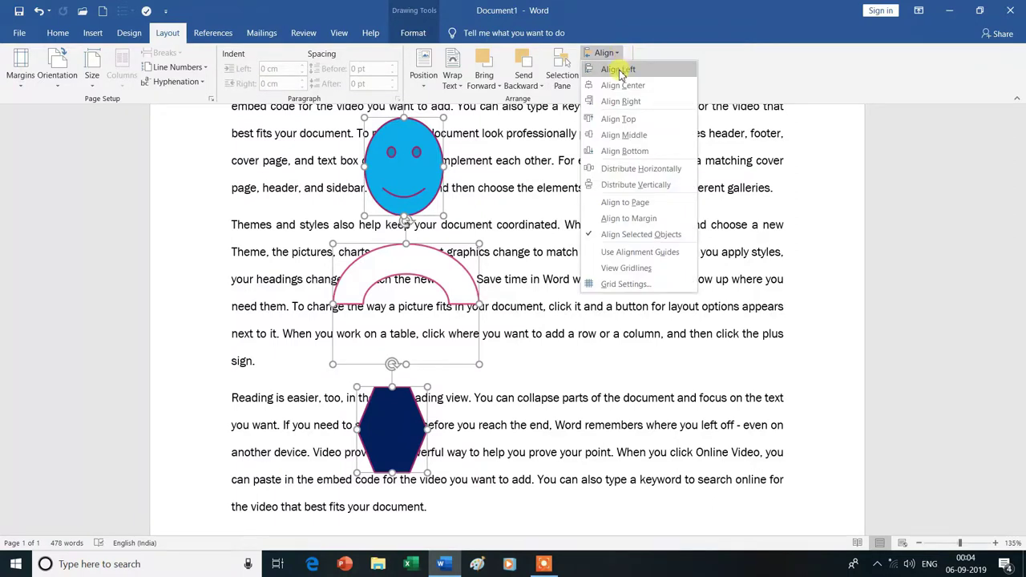
click(621, 69)
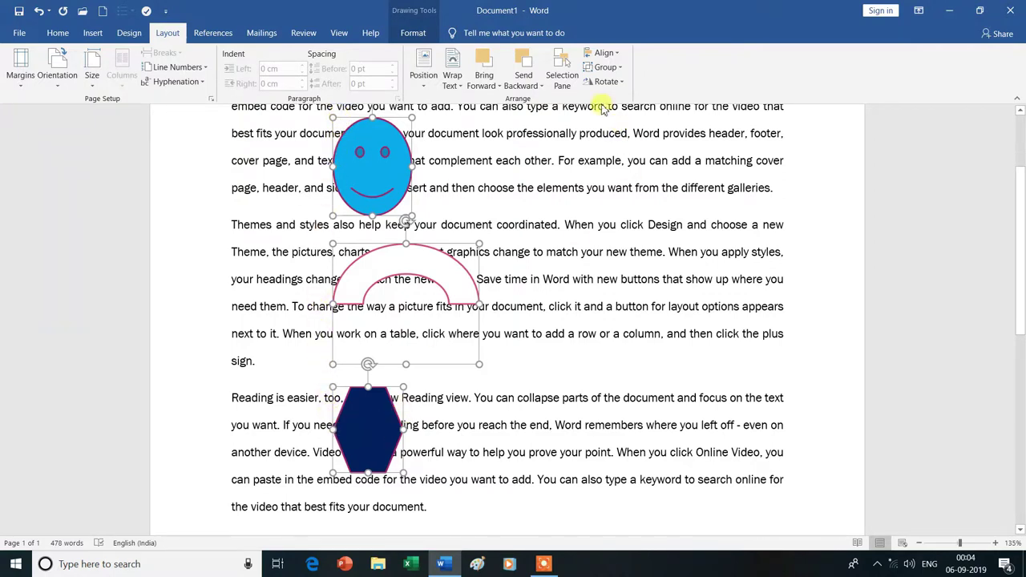
click(617, 55)
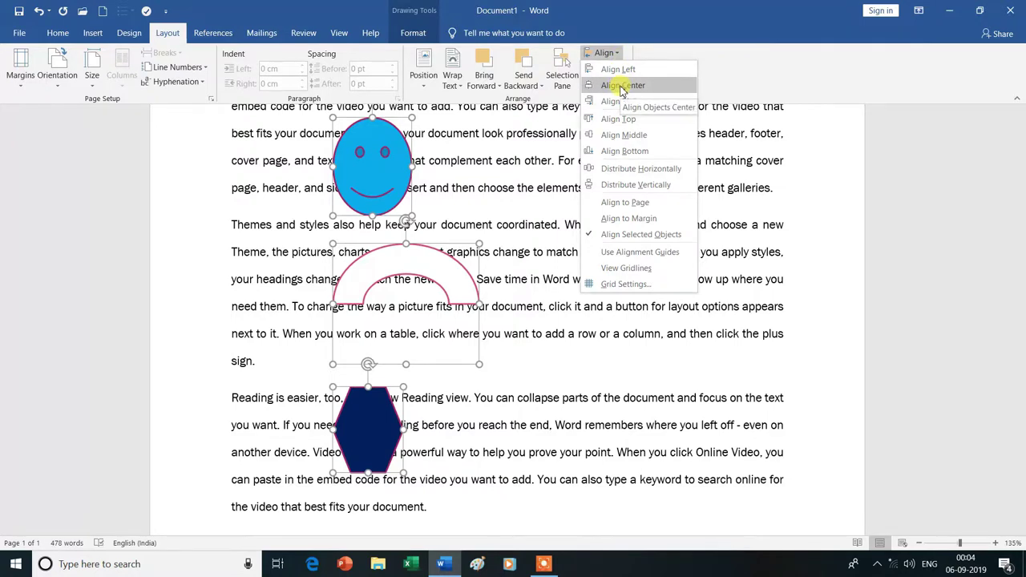
click(622, 86)
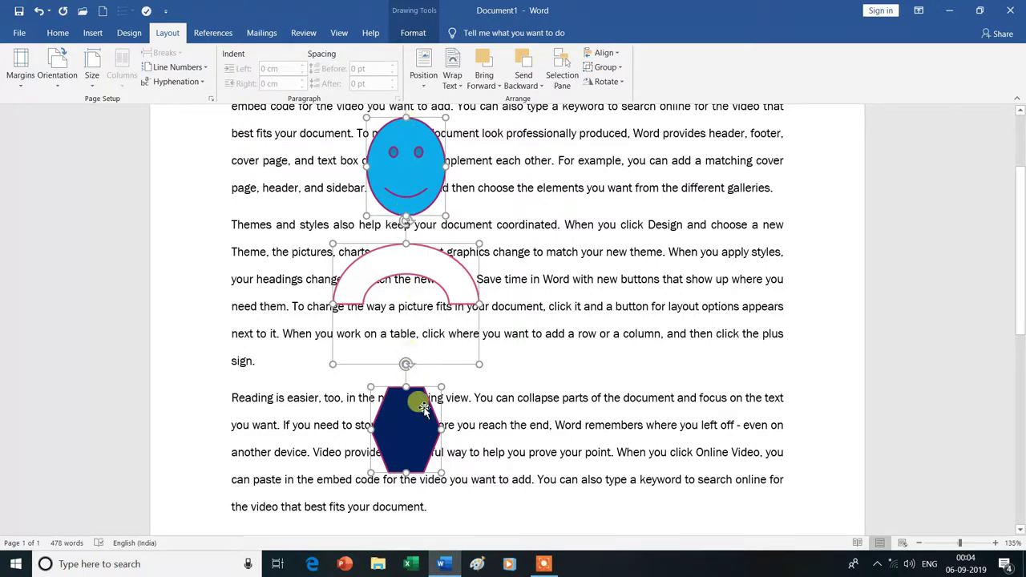
click(619, 58)
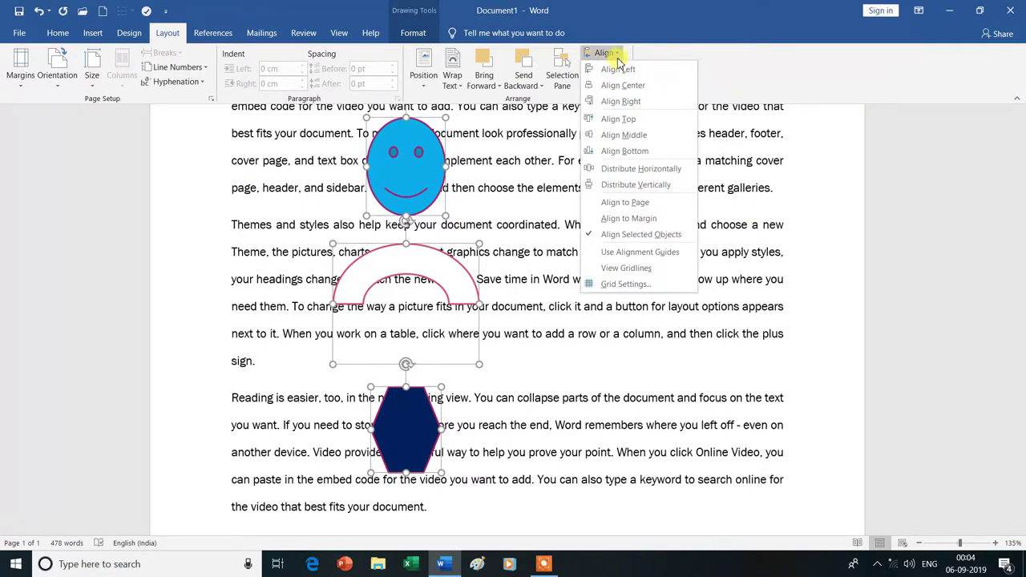
click(627, 104)
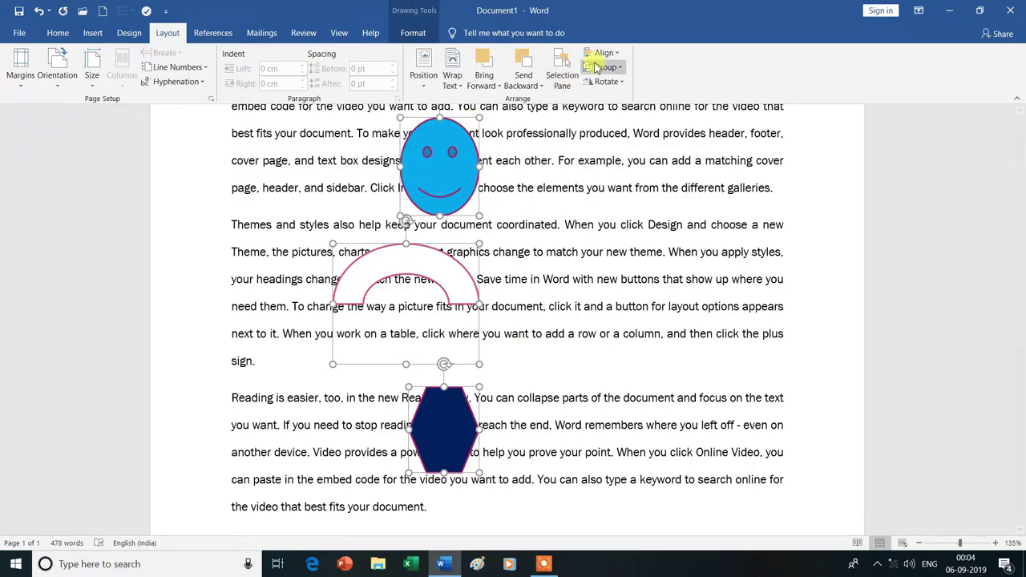
click(617, 53)
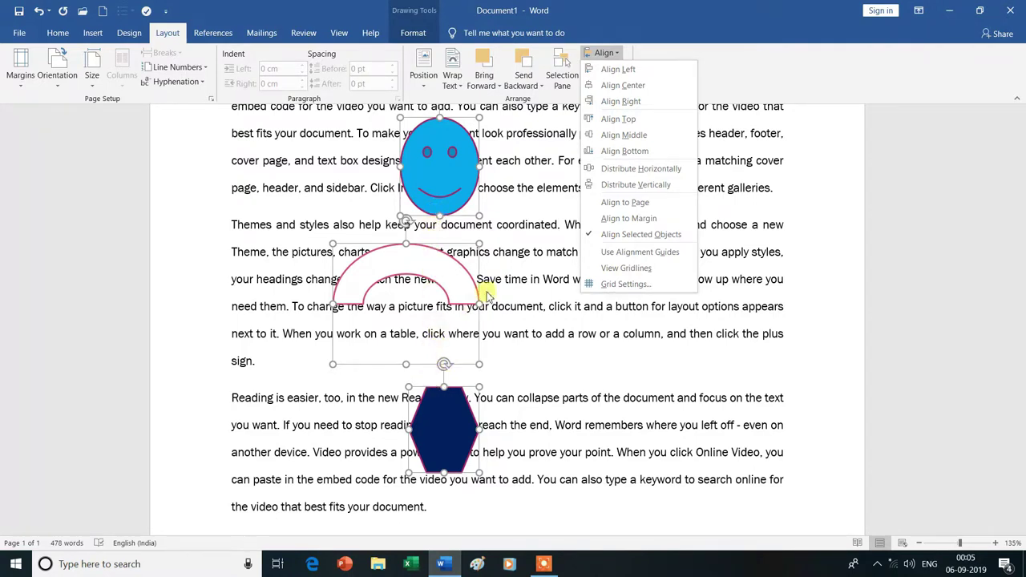
- Distribute the smiley, arc and hexagon vertically with equal gaps
click(625, 186)
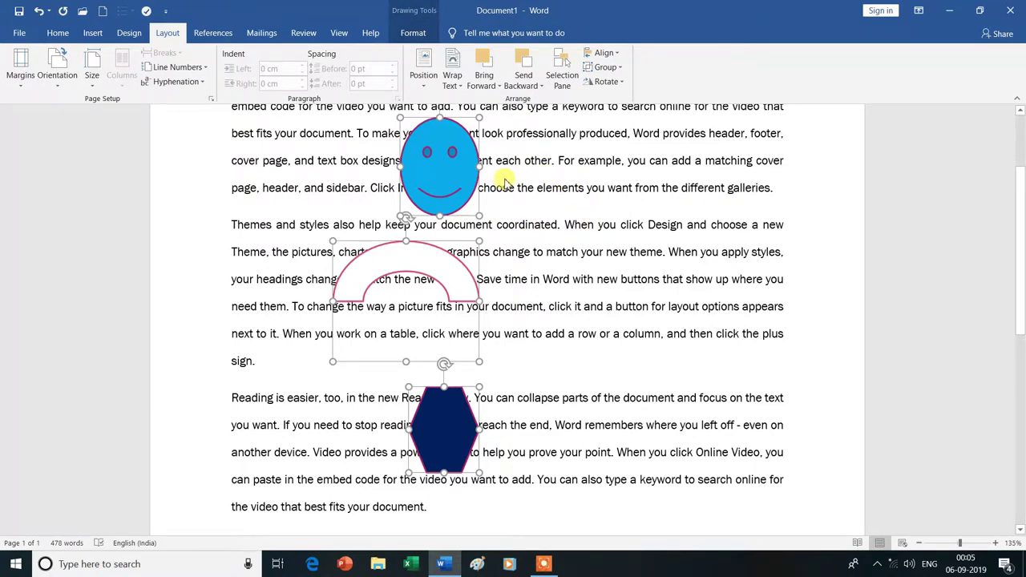
- Shift the smiley left, bring the arc and hexagon up beside it in a row, and select all three
click(564, 207)
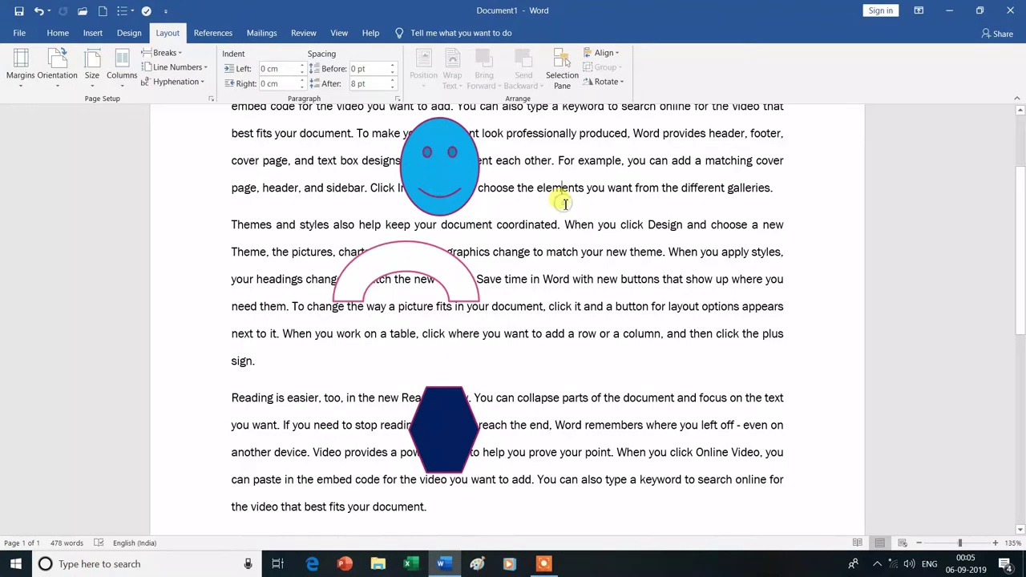
drag(449, 167, 382, 176)
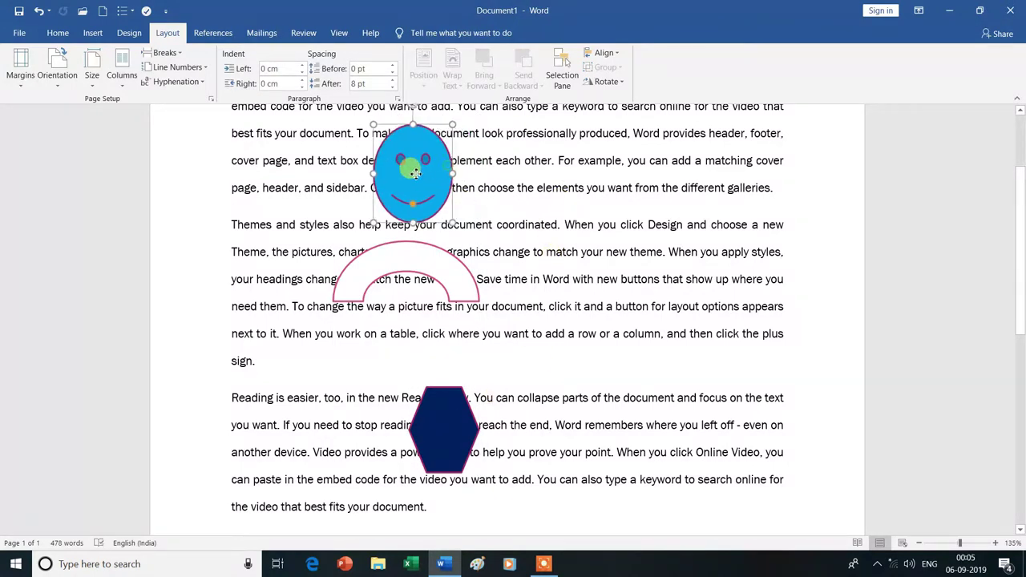
drag(444, 266, 553, 159)
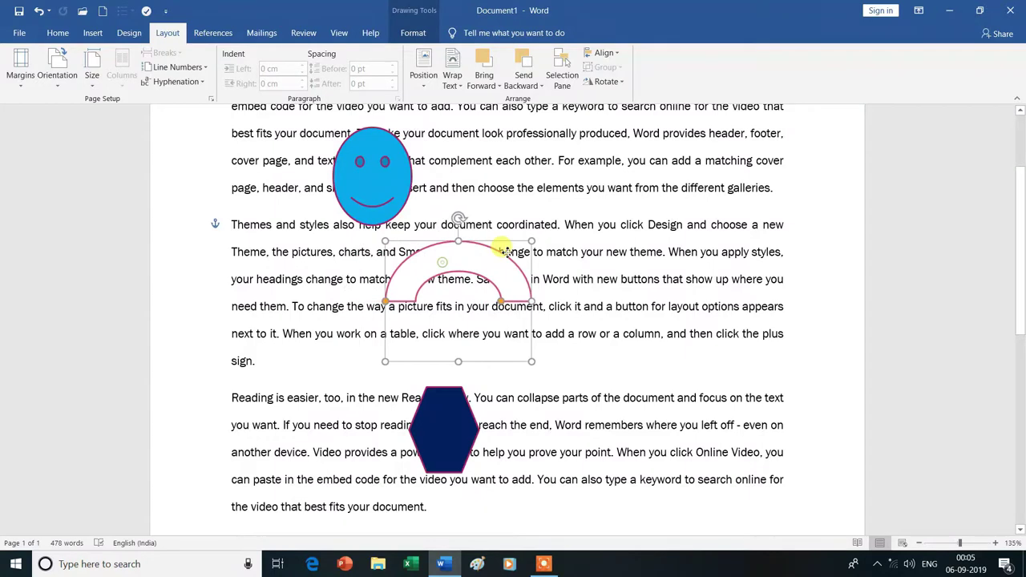
mouse_move(457, 422)
mouse_down()
mouse_move(714, 170)
mouse_move(700, 170)
mouse_up()
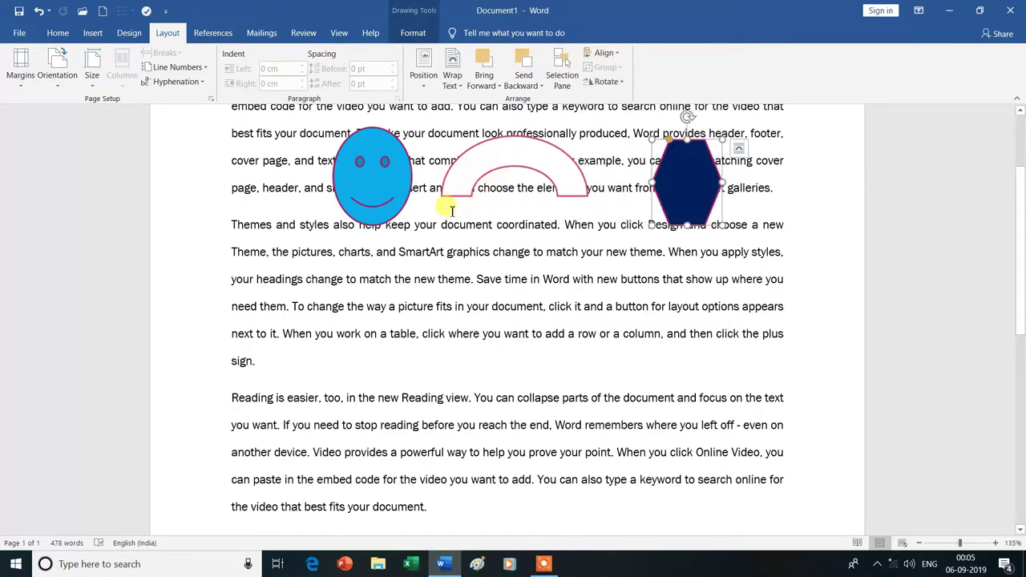
shift+click(398, 171)
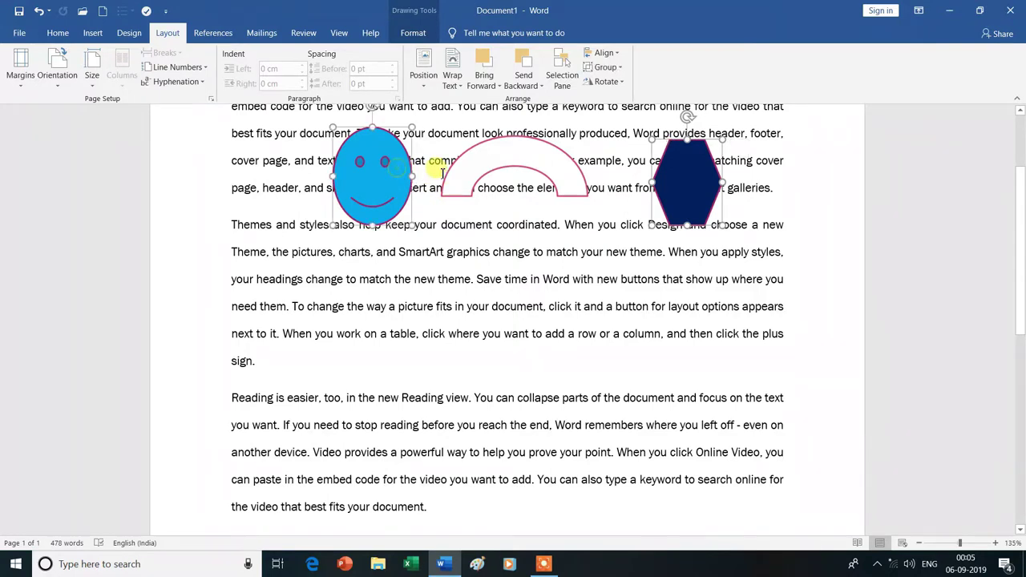
shift+click(492, 164)
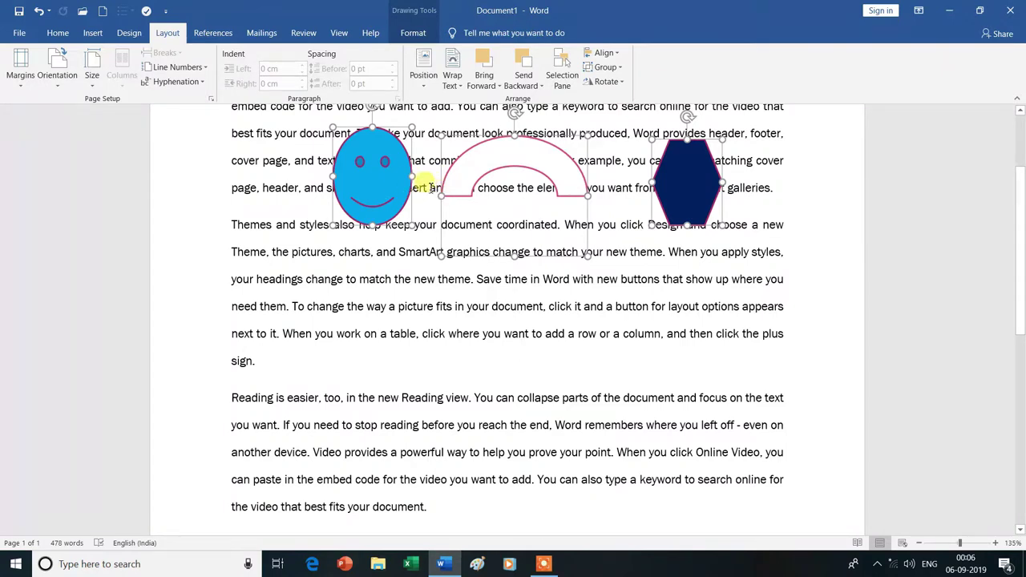
- Distribute the three shapes horizontally across the row, then deselect them
click(618, 56)
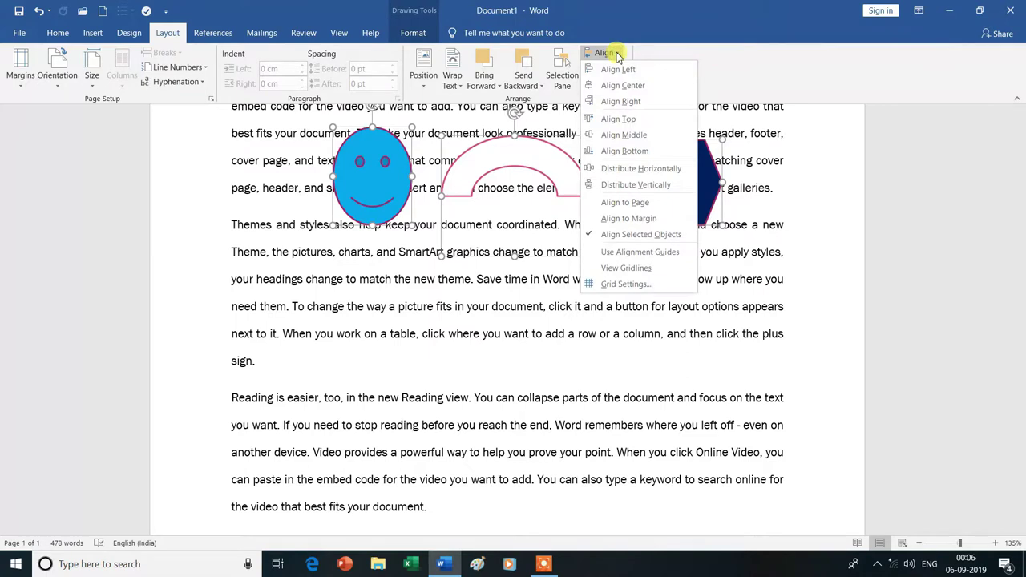
click(642, 170)
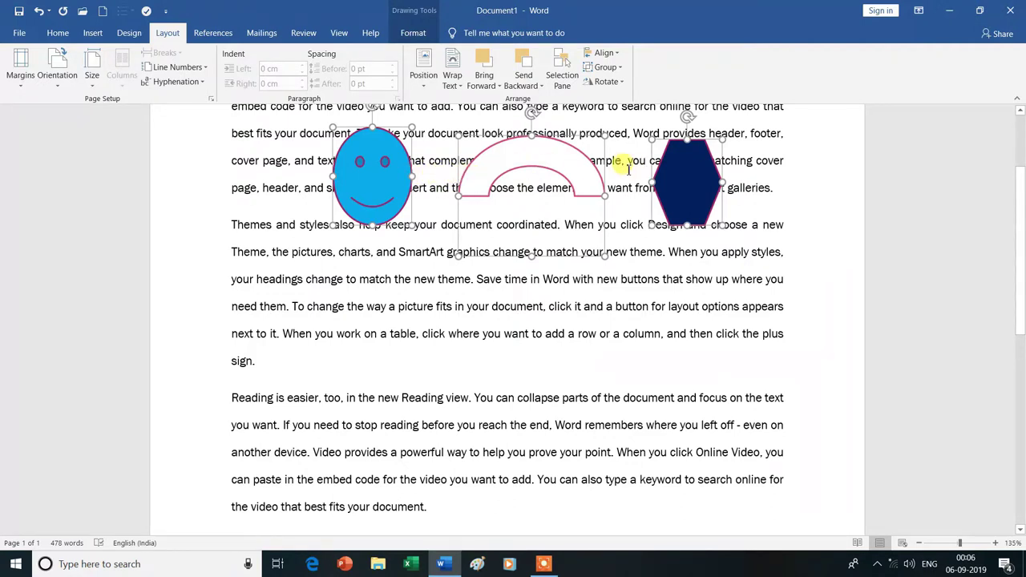
click(618, 53)
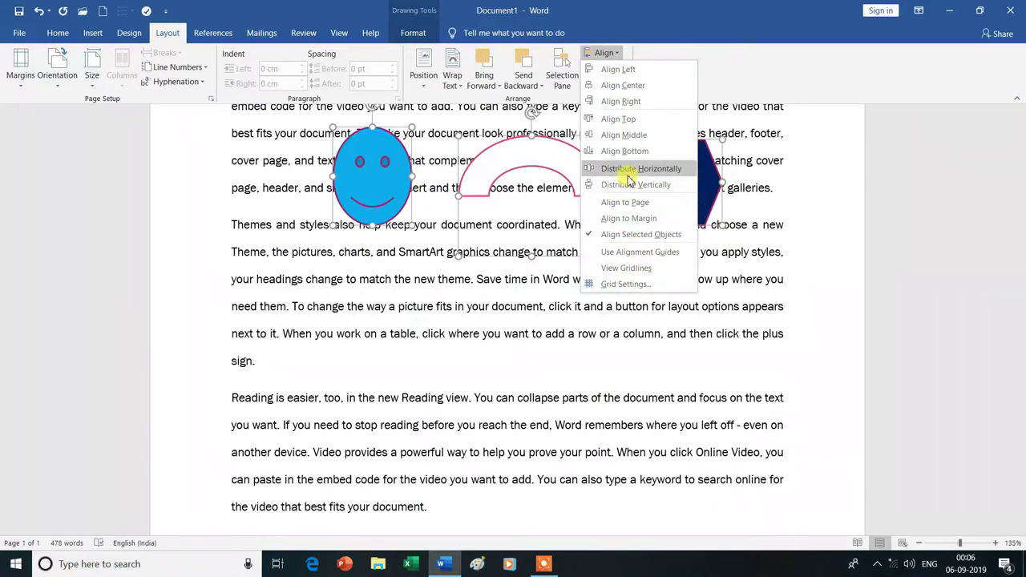
click(794, 150)
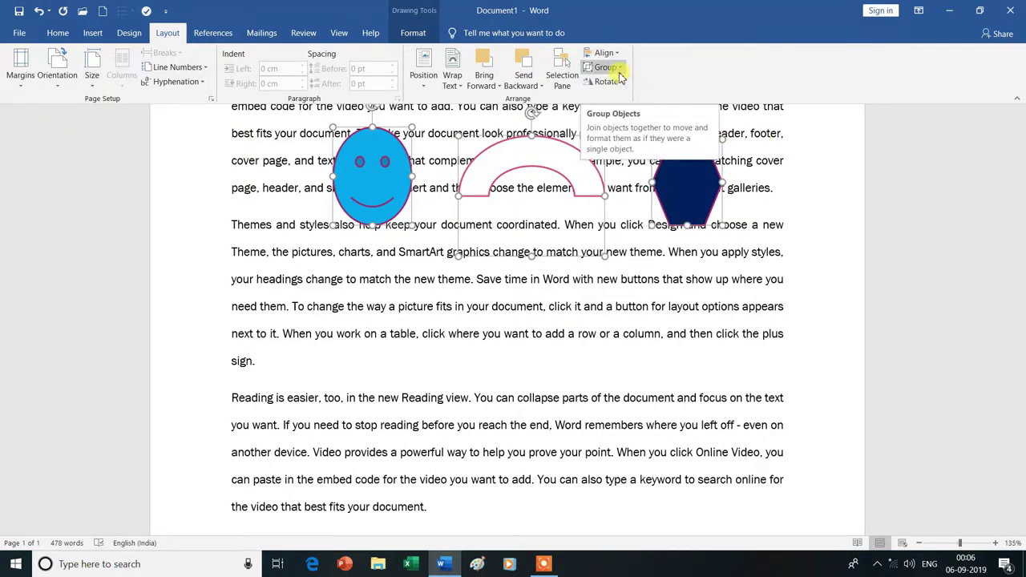
click(545, 308)
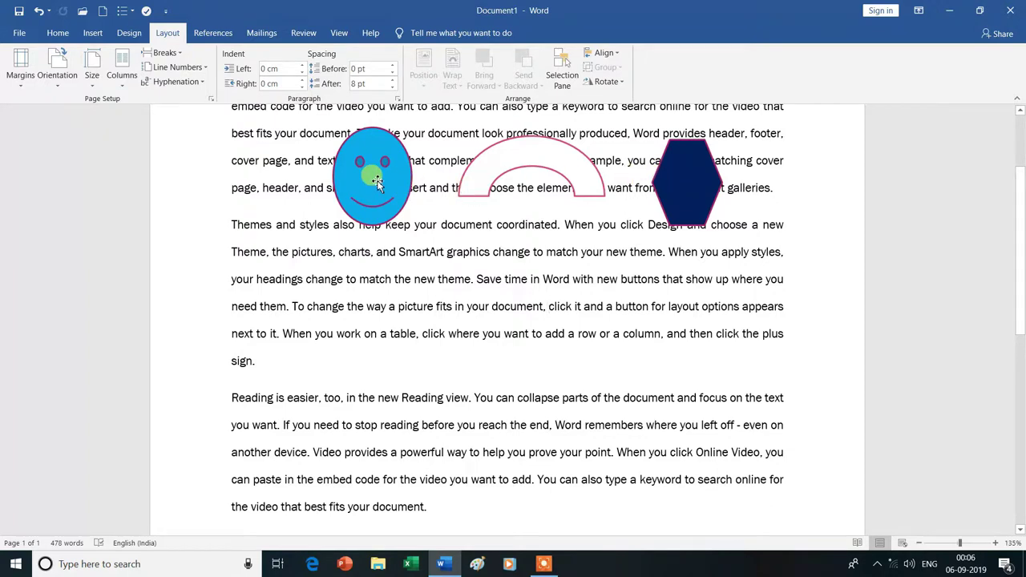
- Nudge the block arc and drag the smiley back to sit level, left of the arc
drag(377, 177, 522, 387)
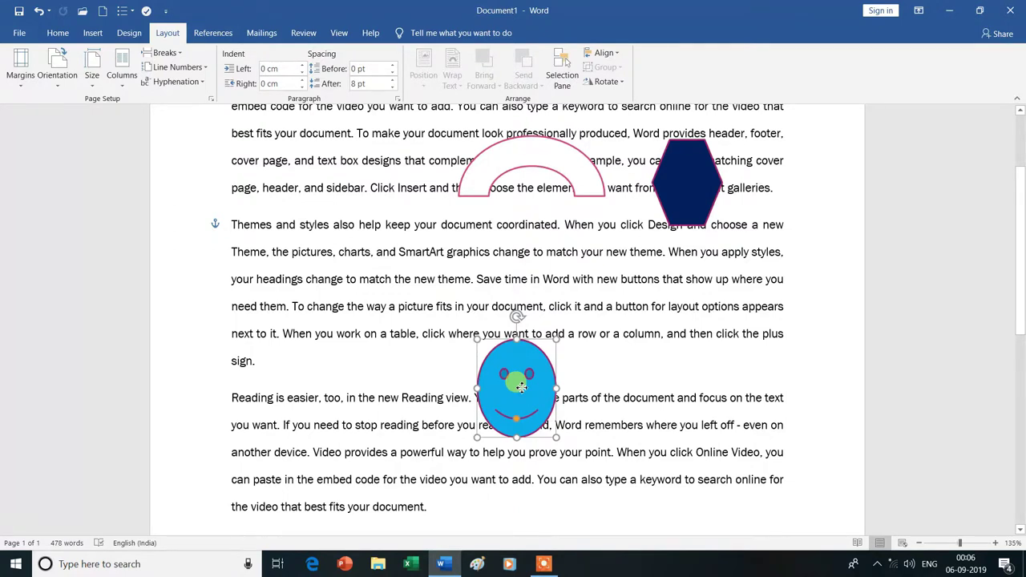
drag(521, 388, 444, 343)
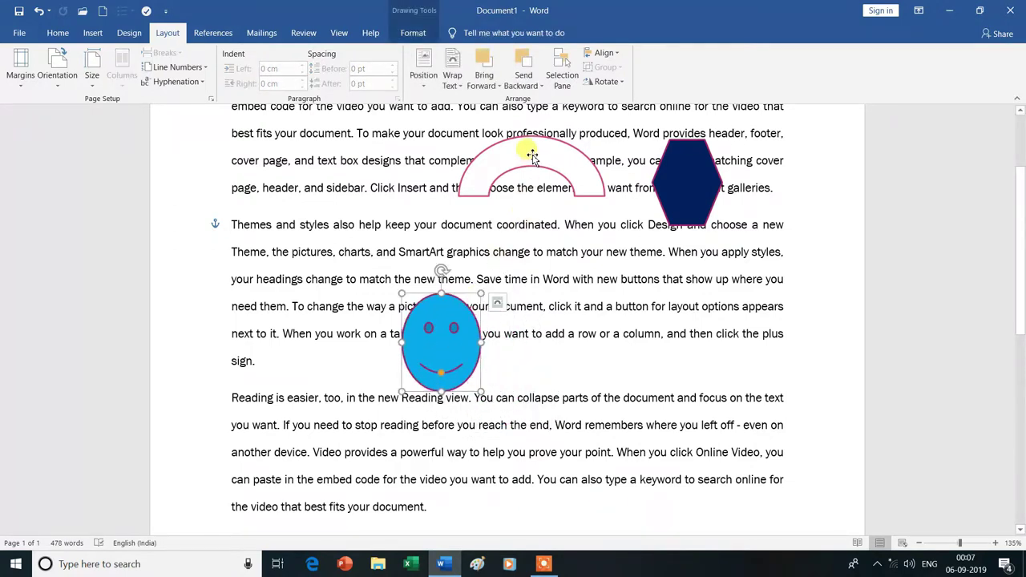
mouse_move(531, 154)
mouse_down()
mouse_move(597, 315)
mouse_move(546, 167)
mouse_up()
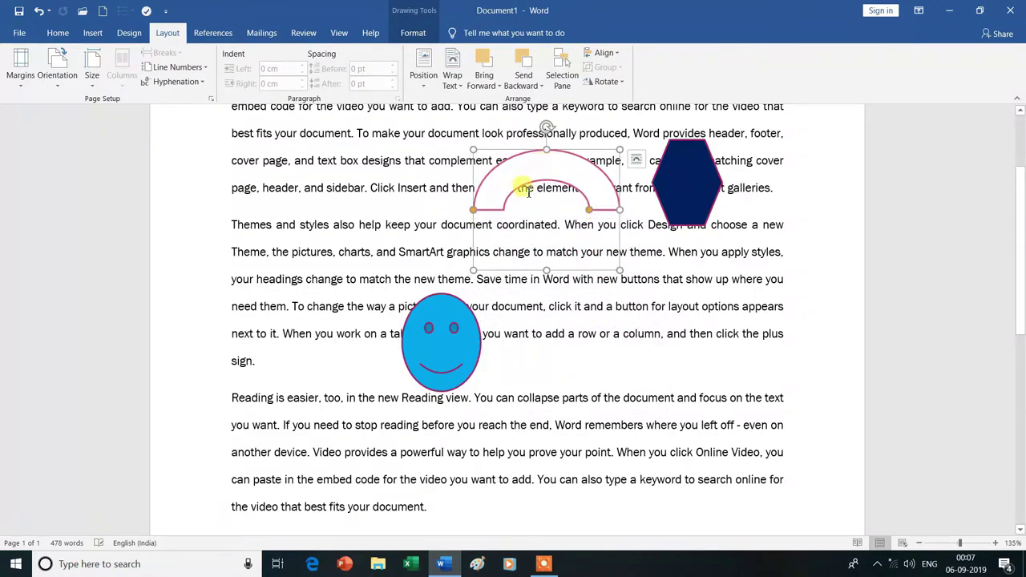
drag(449, 331, 396, 178)
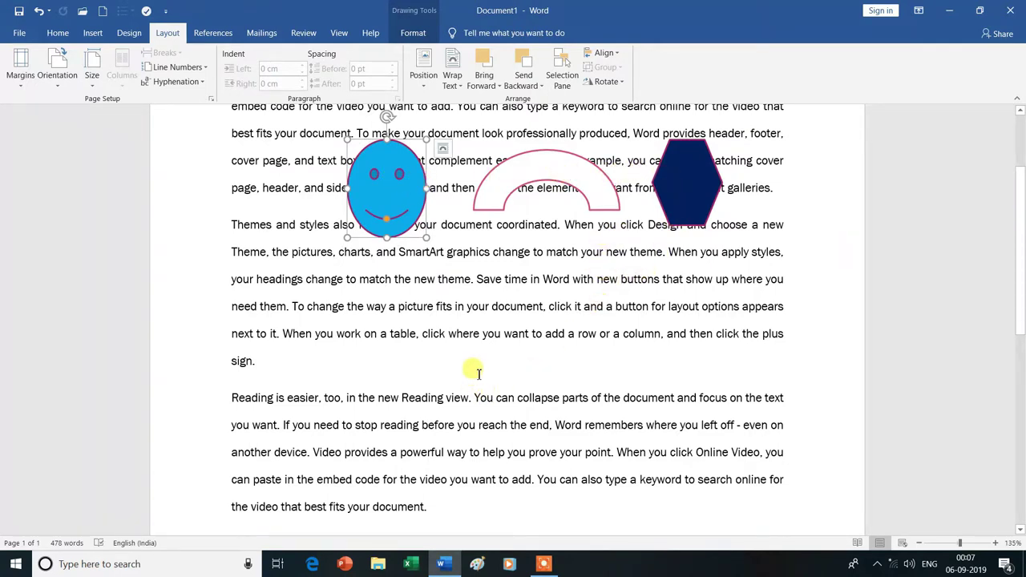
click(405, 196)
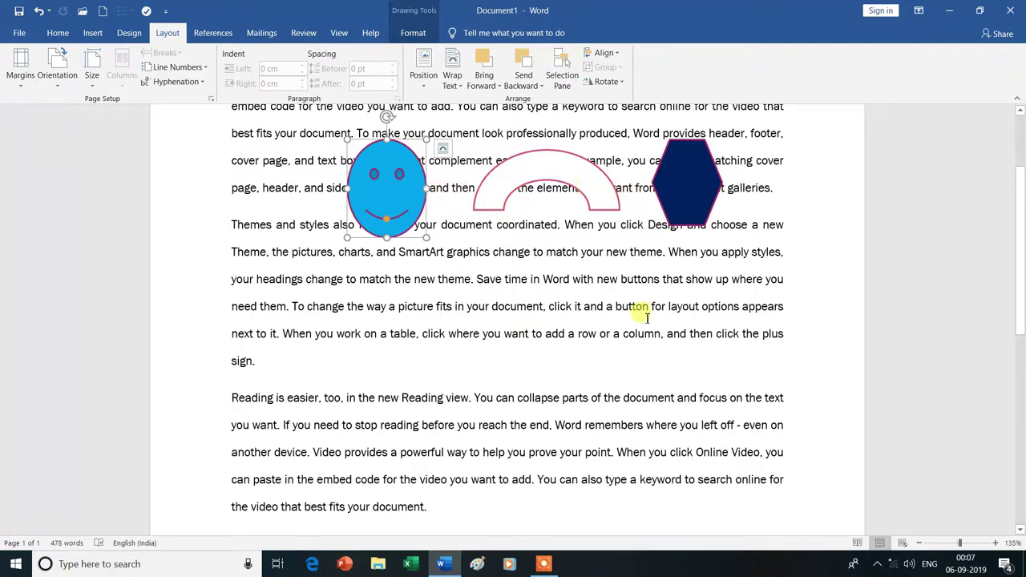
click(391, 201)
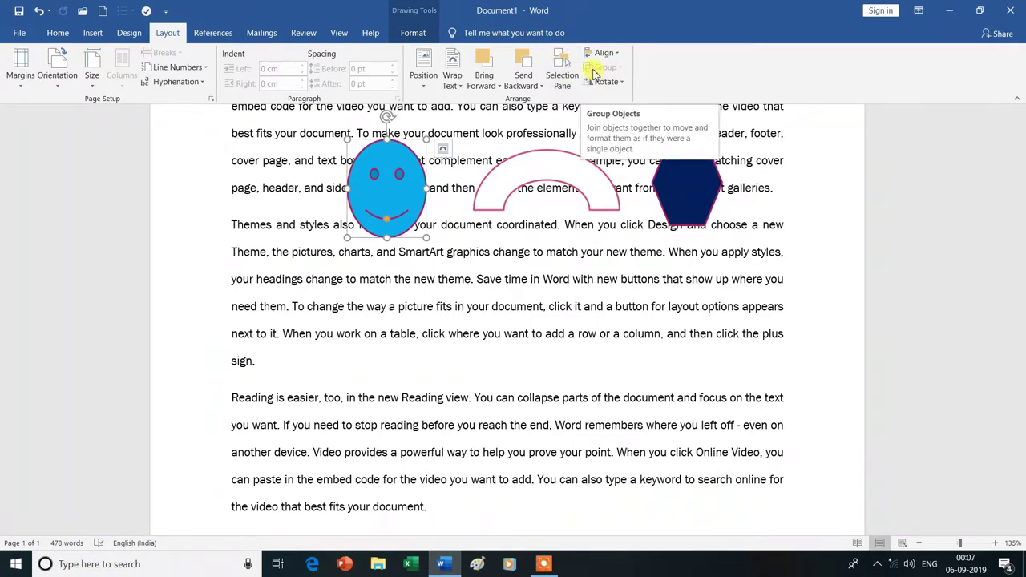
- Select the smiley, block arc and hexagon and group them into one object
click(401, 185)
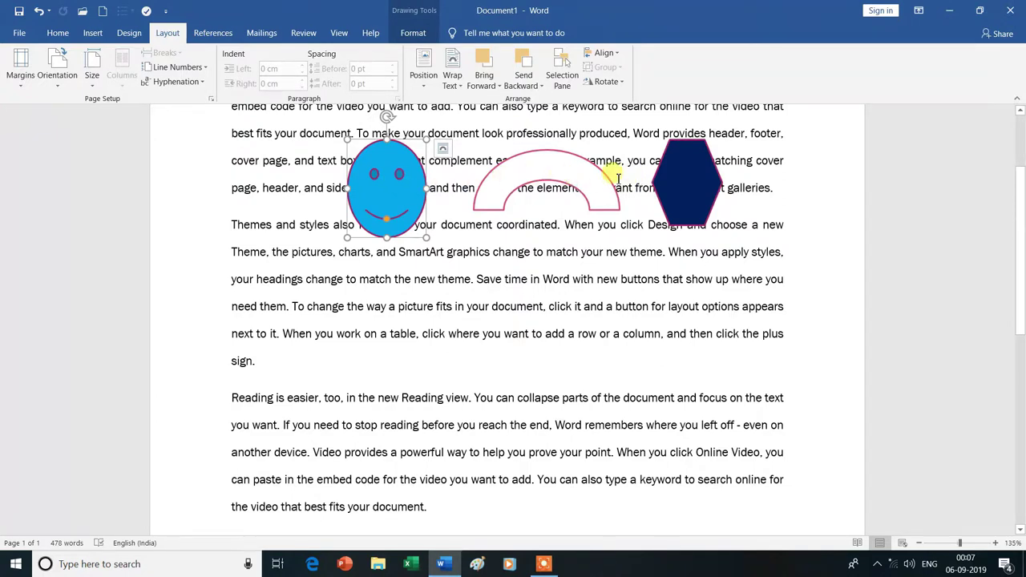
shift+click(554, 170)
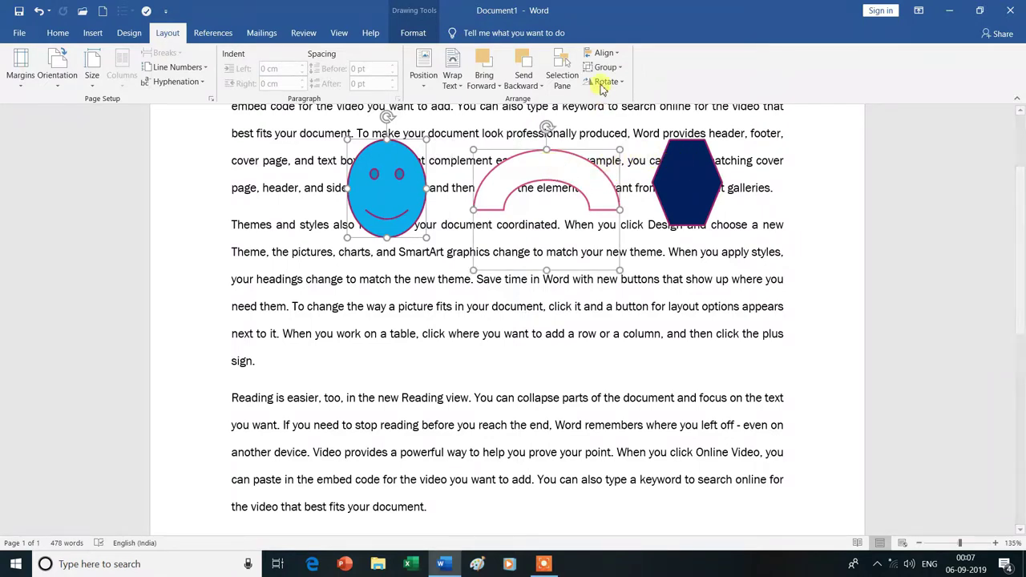
shift+click(687, 180)
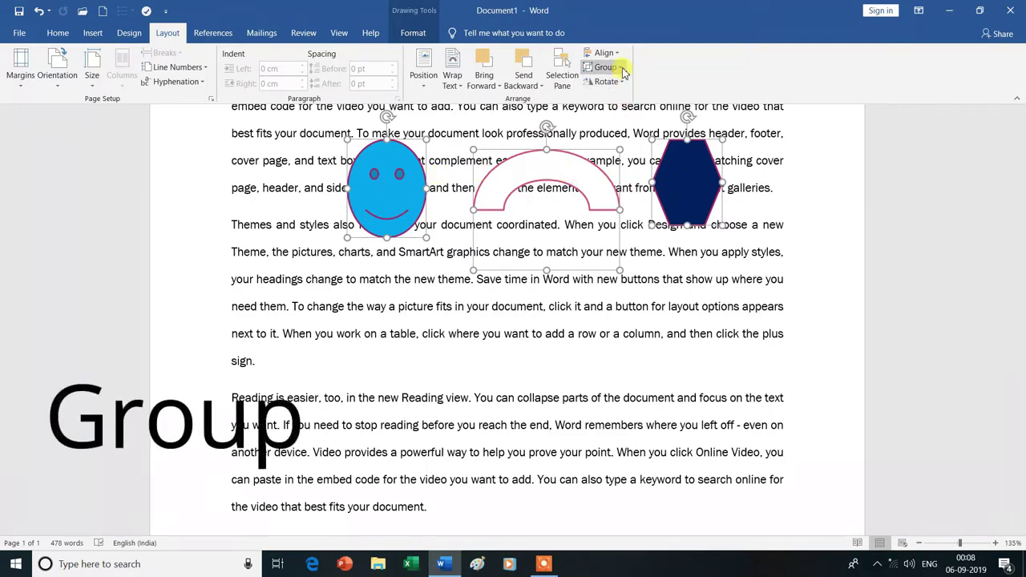
click(624, 72)
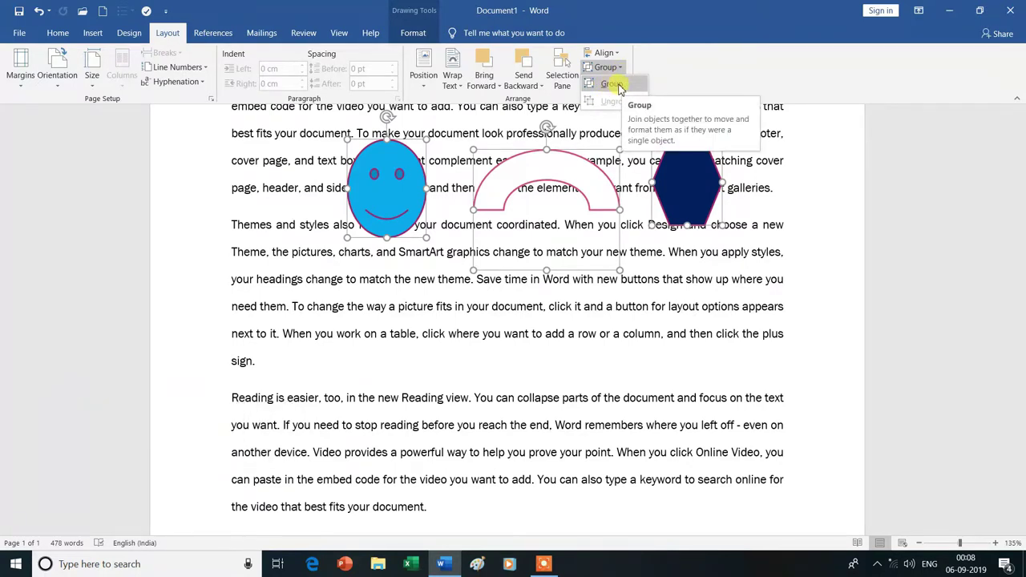
click(613, 85)
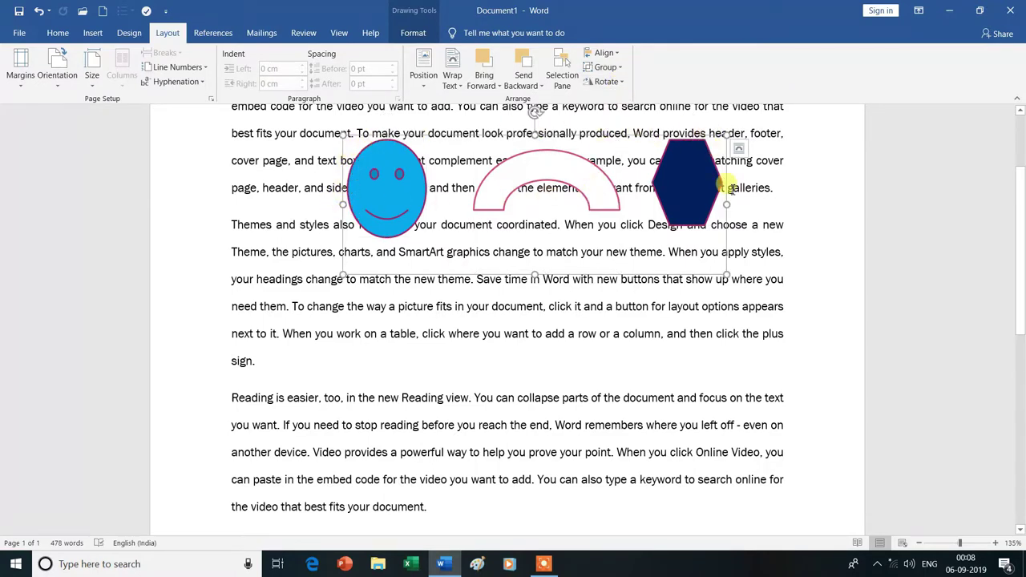
- Move the grouped shapes slightly lower on the page
click(398, 215)
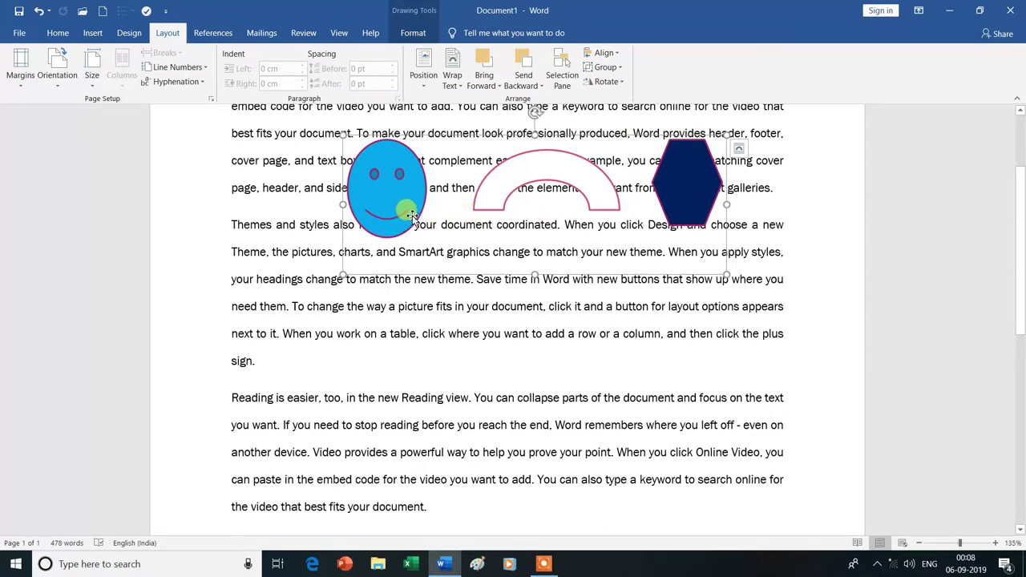
click(408, 222)
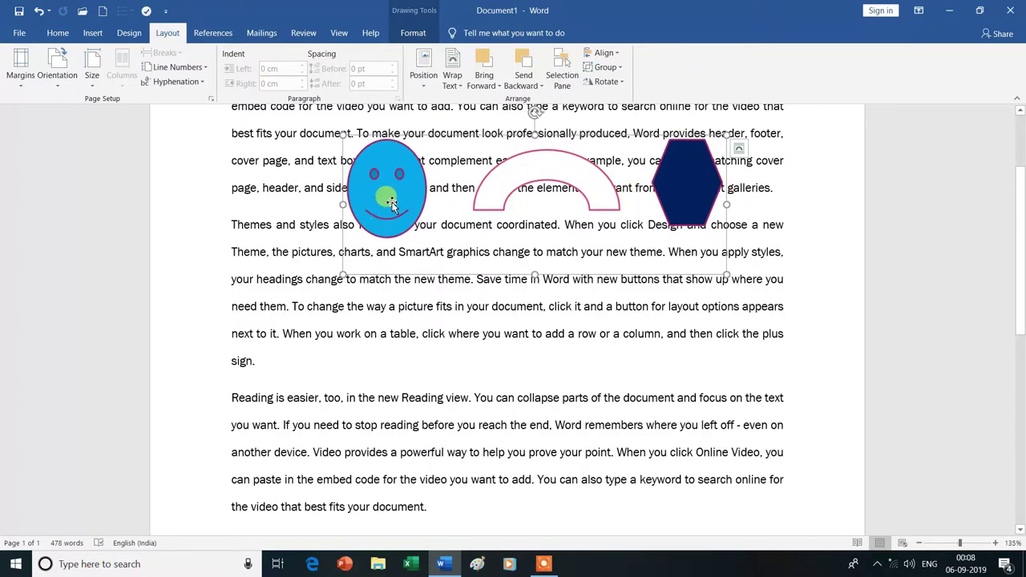
mouse_move(392, 205)
mouse_down()
mouse_move(389, 394)
mouse_move(384, 217)
mouse_up()
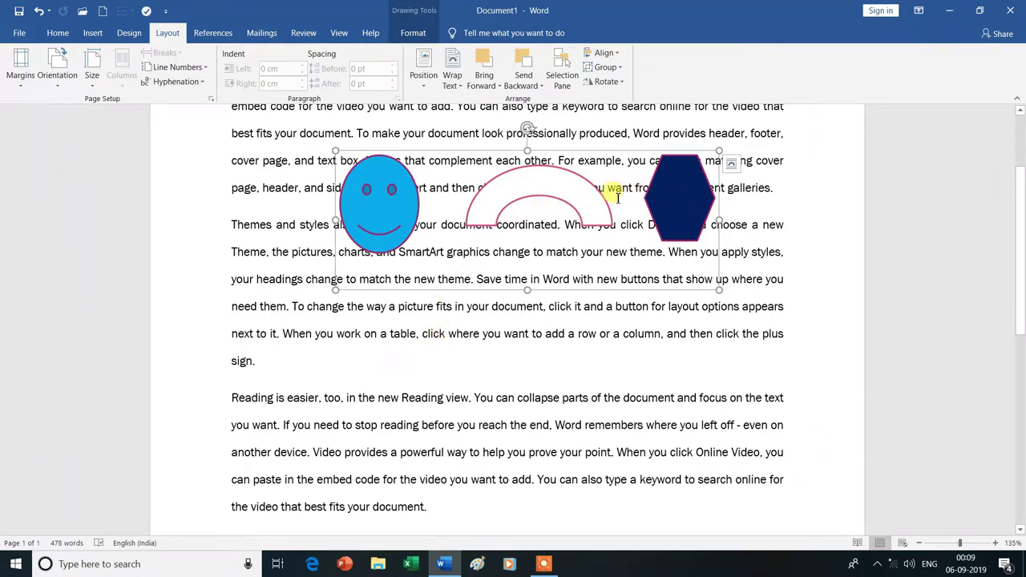
- Ungroup the shapes, then drag the smiley down and back beside the arc
click(619, 71)
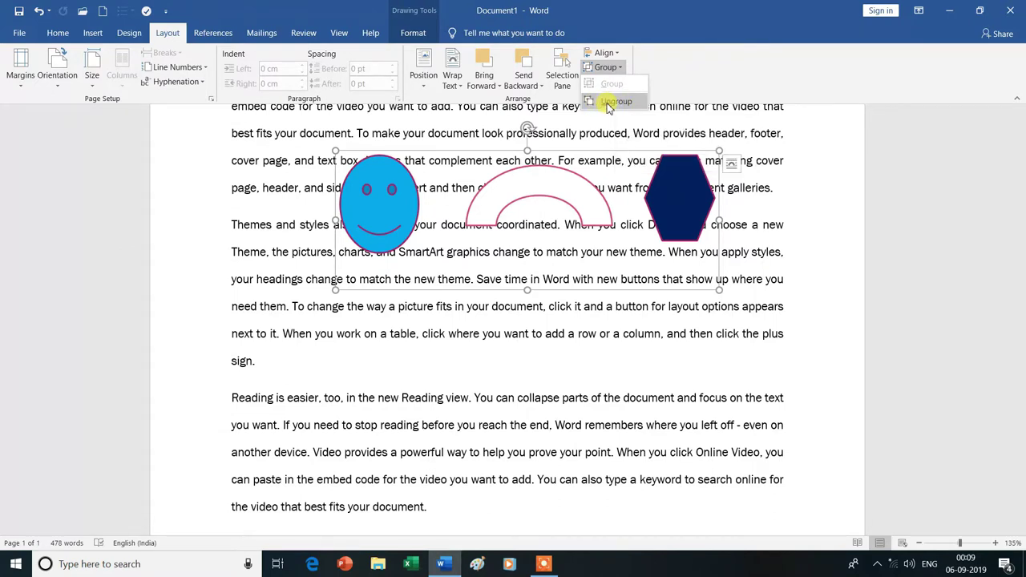
click(614, 102)
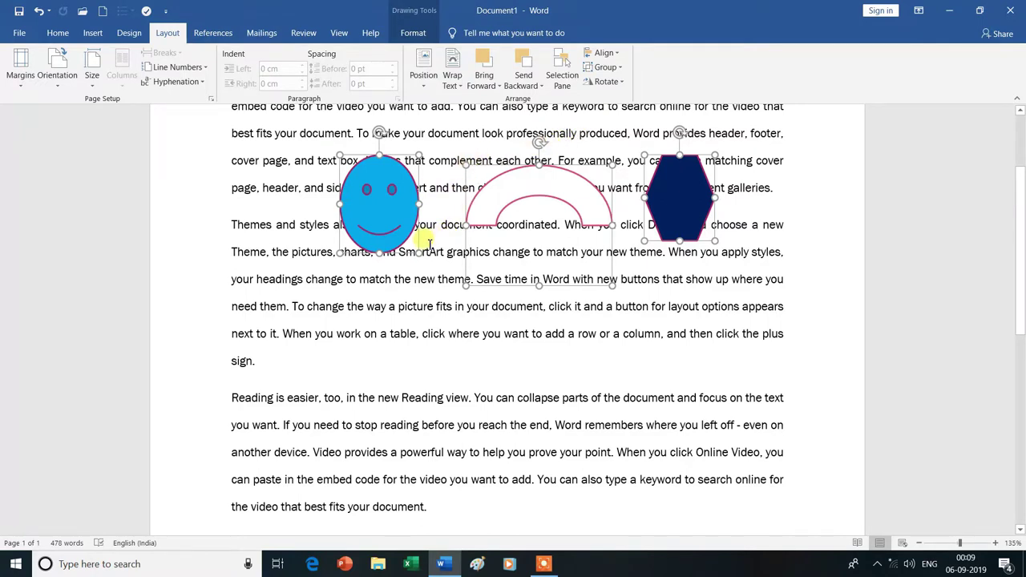
click(374, 226)
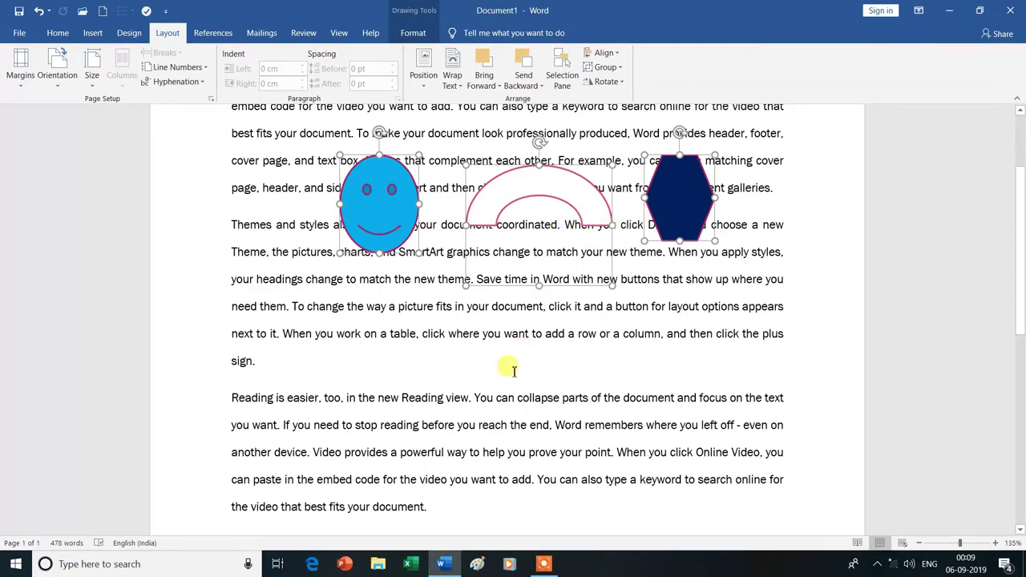
click(516, 330)
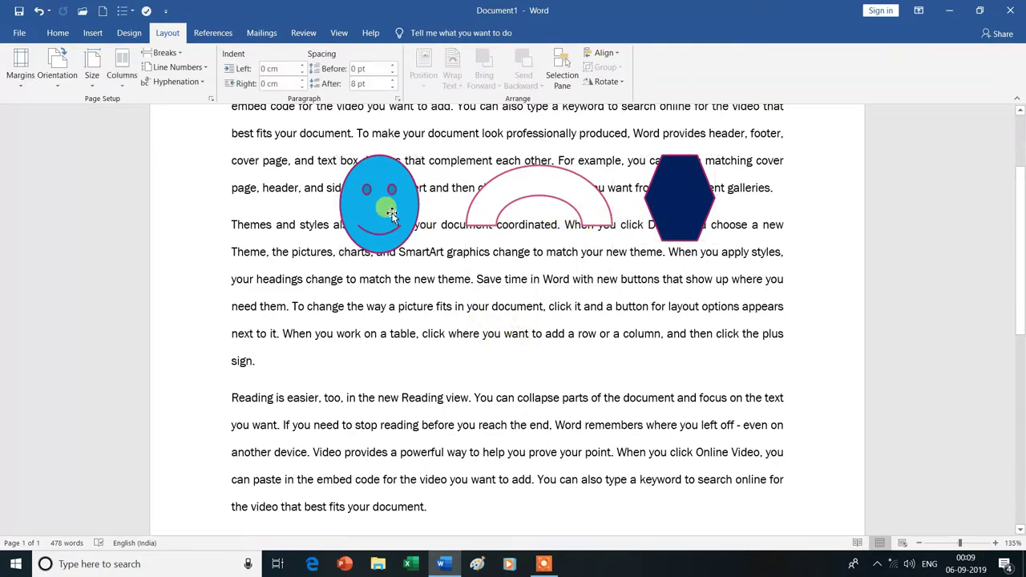
drag(391, 215, 487, 383)
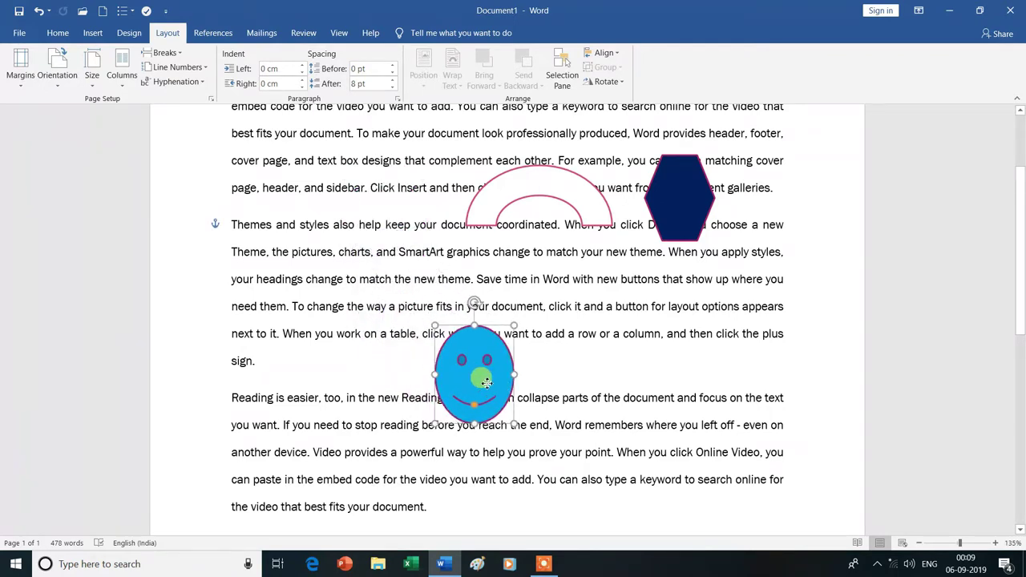
drag(487, 383, 400, 212)
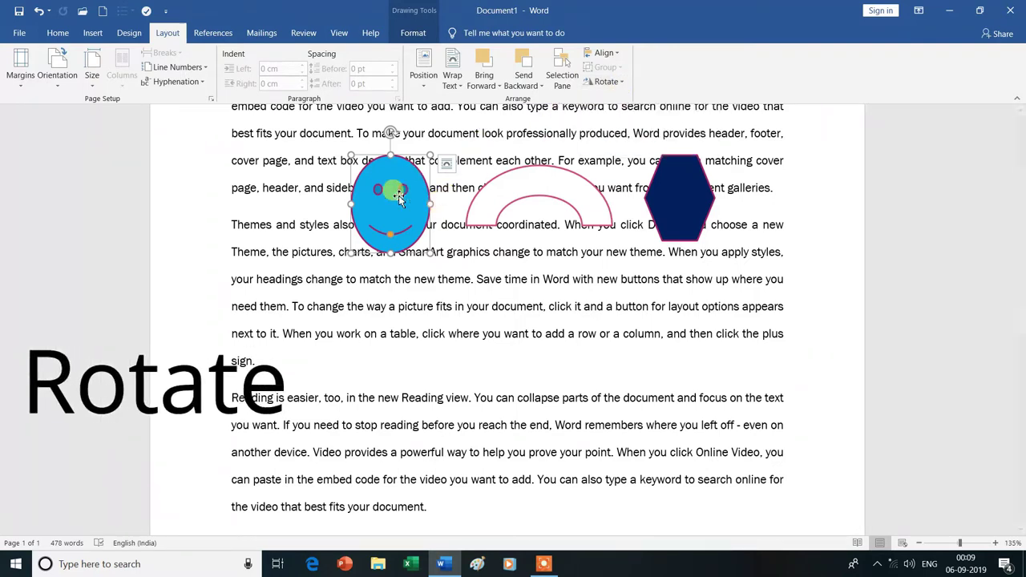
- Open the Rotate dropdown for the selected smiley face
click(622, 85)
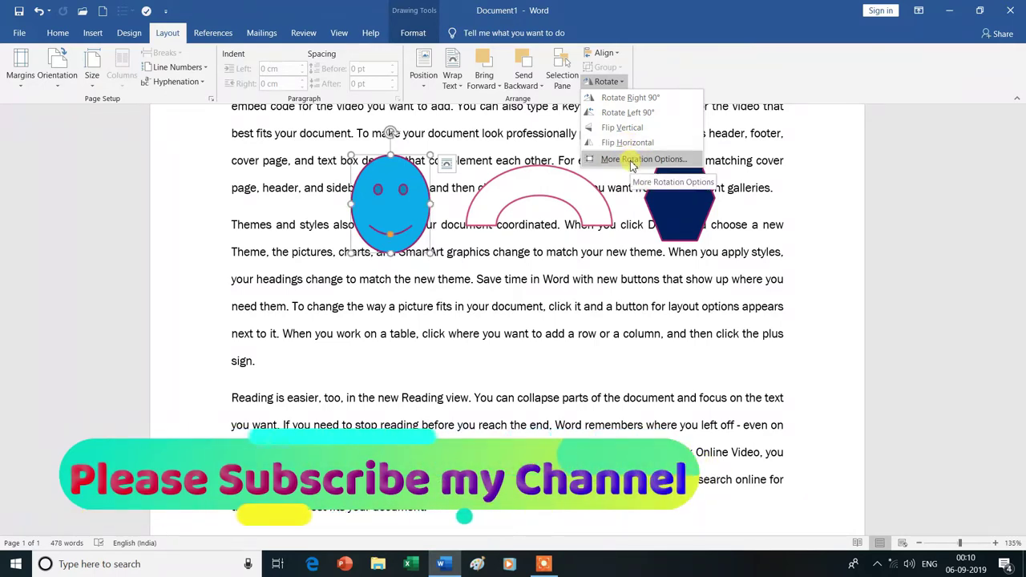
- Set the smiley's rotation to 10° on the Layout dialog's Size tab
click(632, 163)
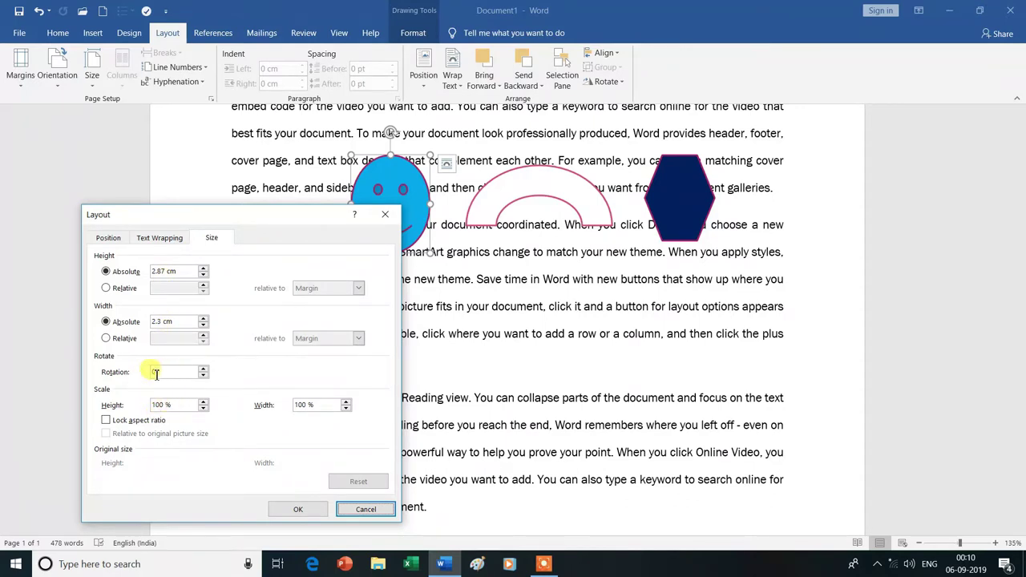
click(204, 370)
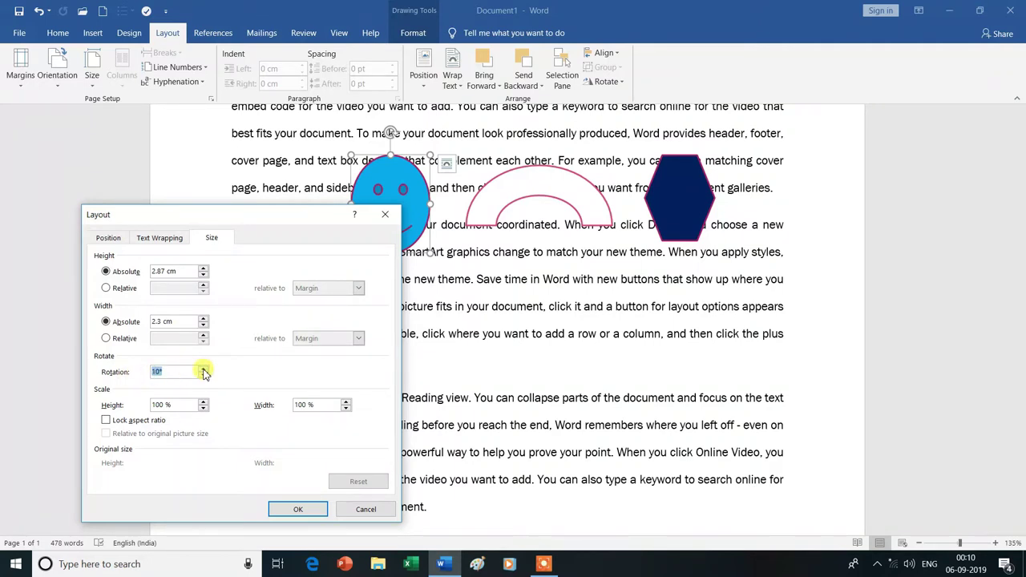
click(298, 507)
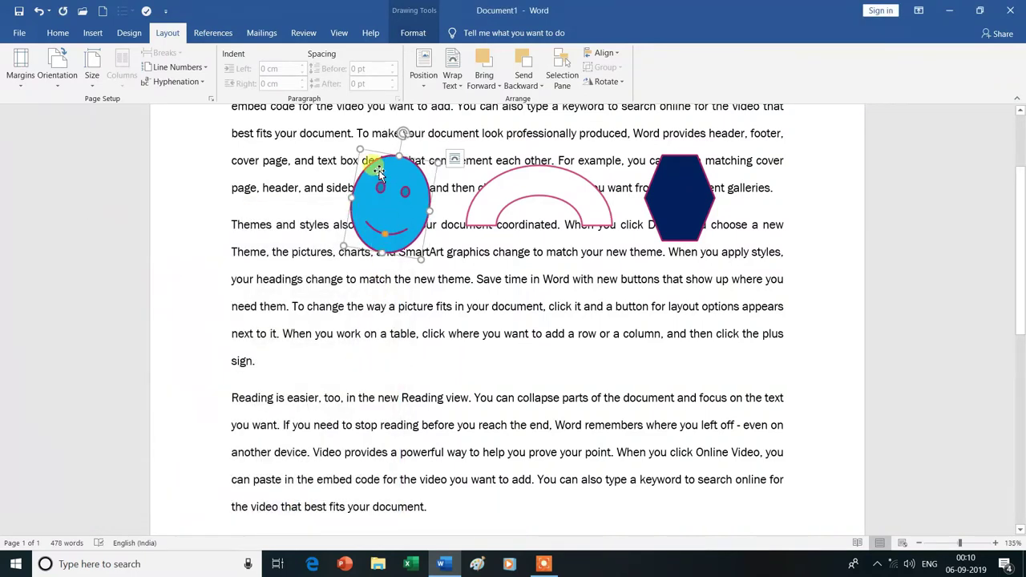